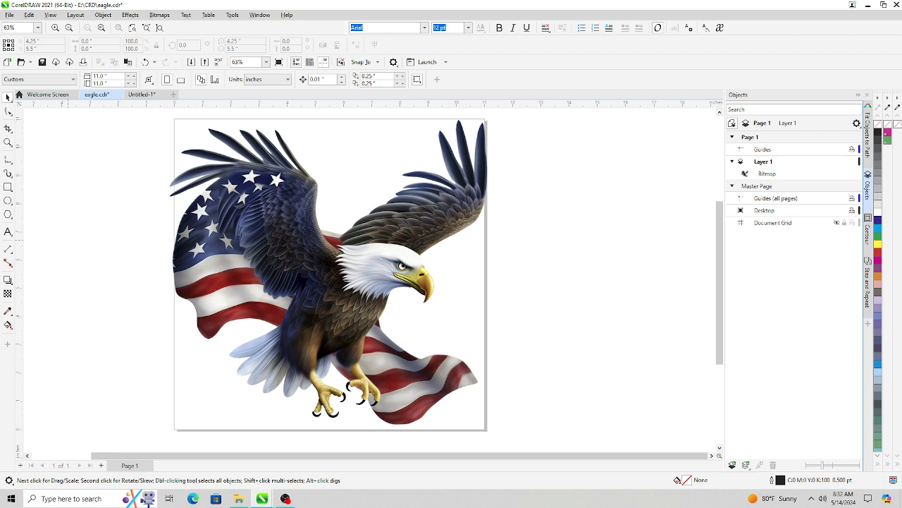
- Convert the eagle bitmap to vectors using Quick Trace
left_click(280, 233)
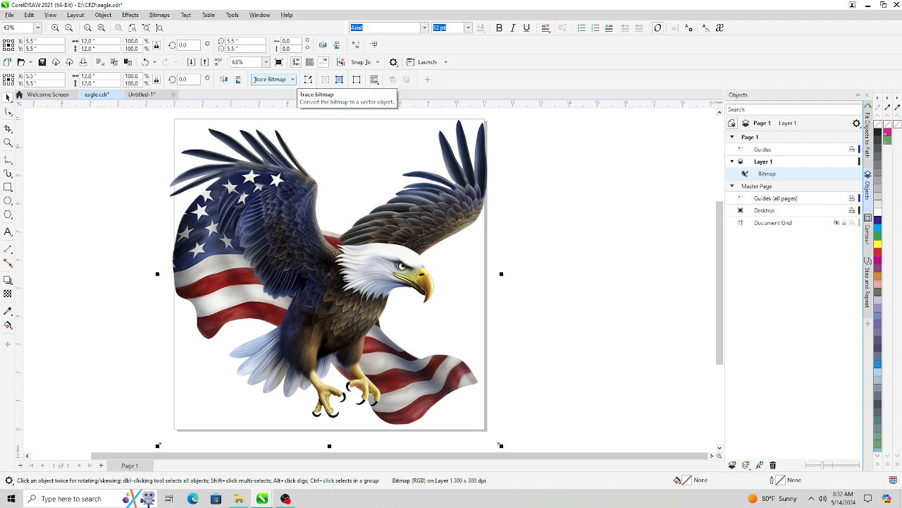
left_click(292, 79)
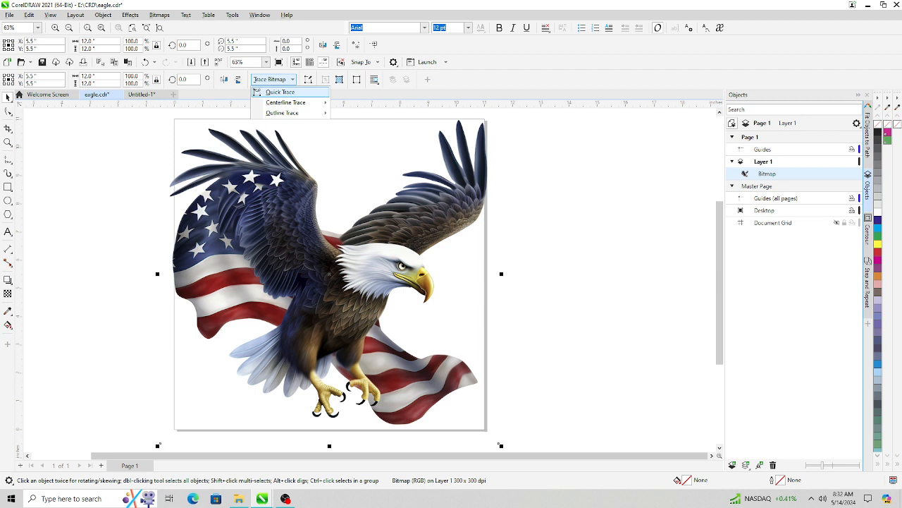
left_click(282, 92)
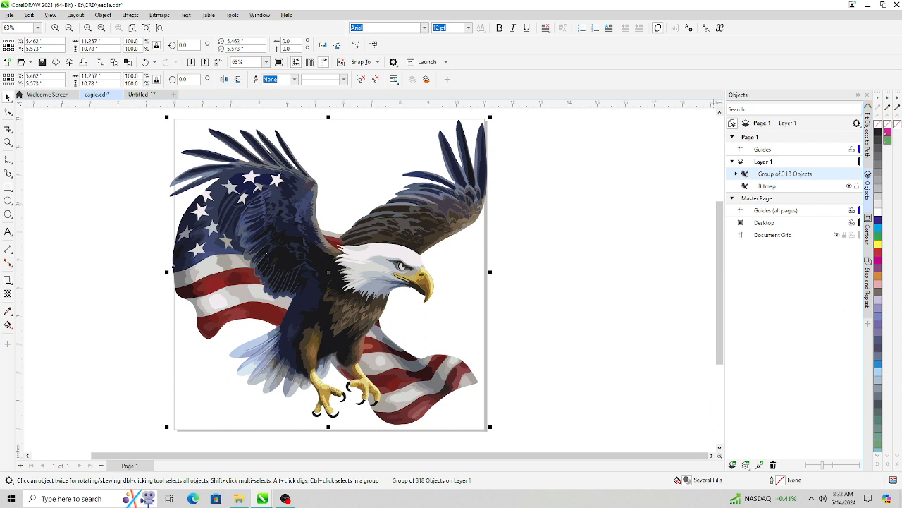
- Expand the traced group and examine its individual curves by selecting several pieces of the eagle
left_click(736, 173)
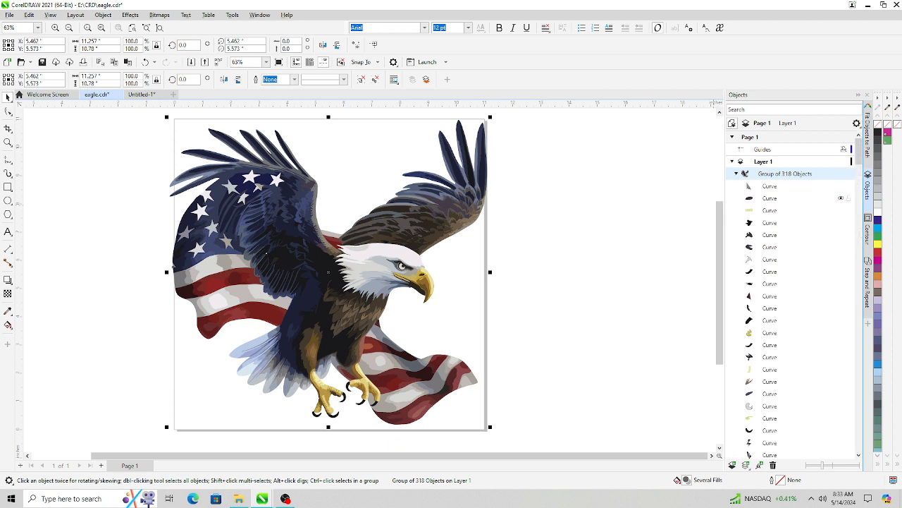
scroll(789, 282, "down", 1)
scroll(789, 296, "down", 1)
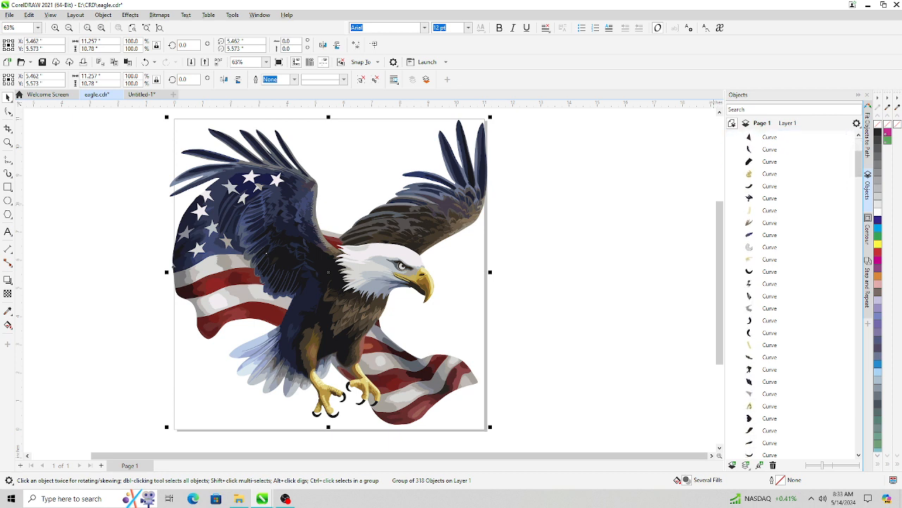
scroll(789, 296, "up", 1)
scroll(789, 296, "up", 1)
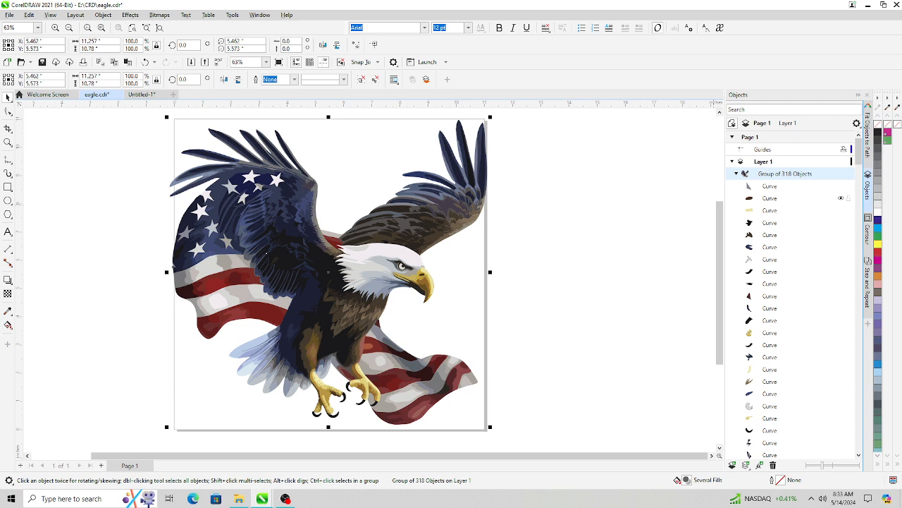
left_click(343, 383, "ctrl")
left_click(359, 383, "ctrl")
left_click(453, 221, "ctrl")
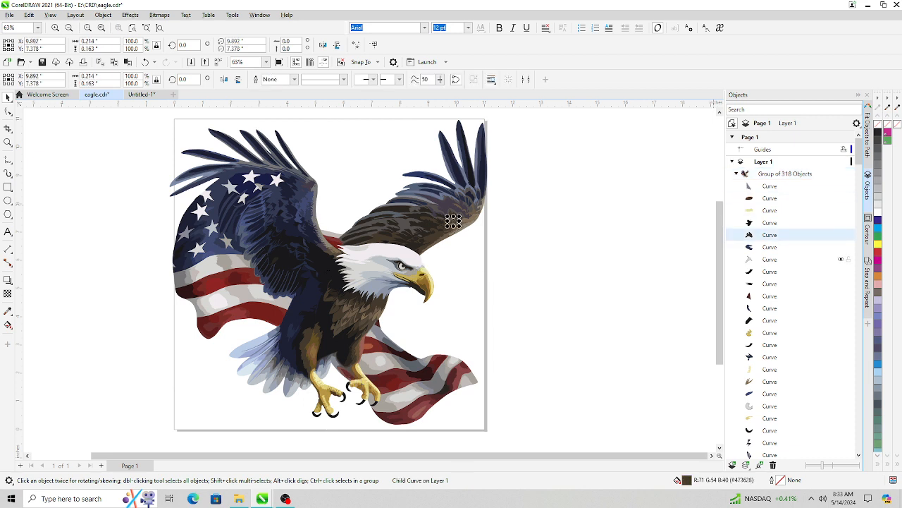
left_click(257, 188, "ctrl")
left_click(377, 323, "ctrl")
left_click(281, 212, "ctrl")
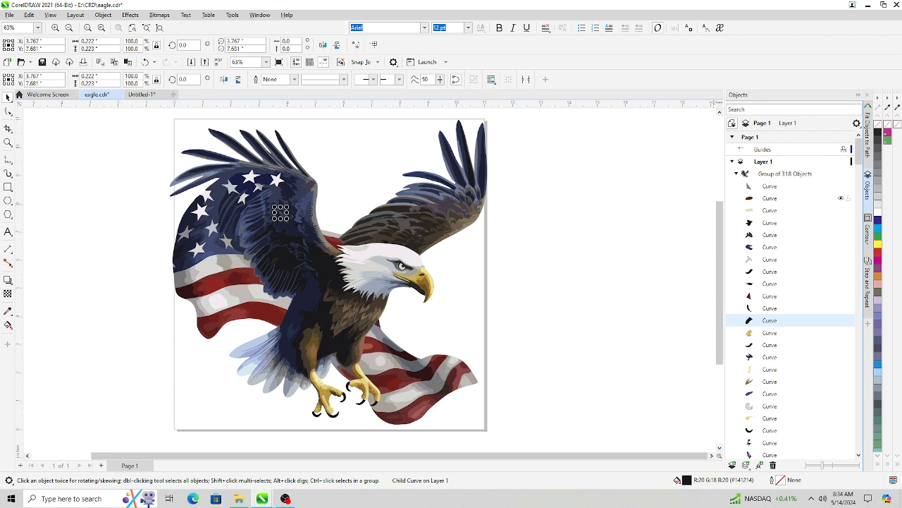
left_click(736, 174)
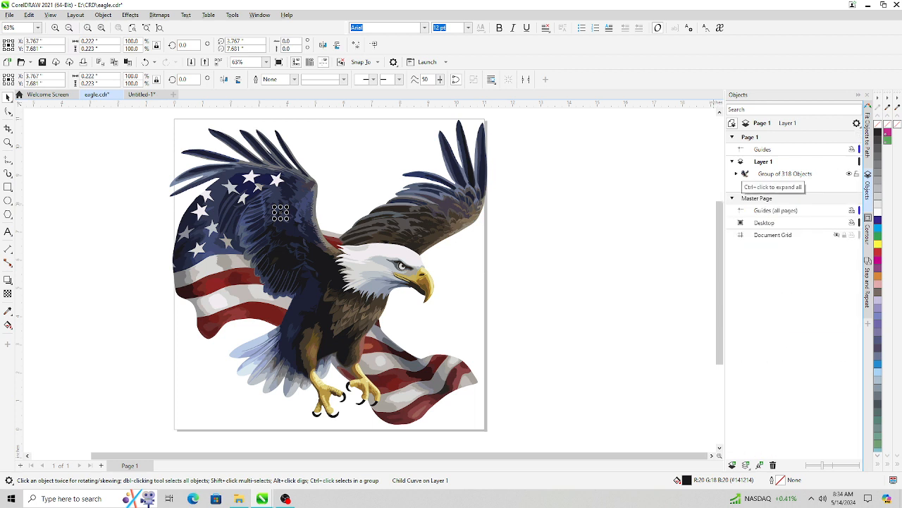
- Select the traced group and create a Boundary outline around it
left_click(617, 199)
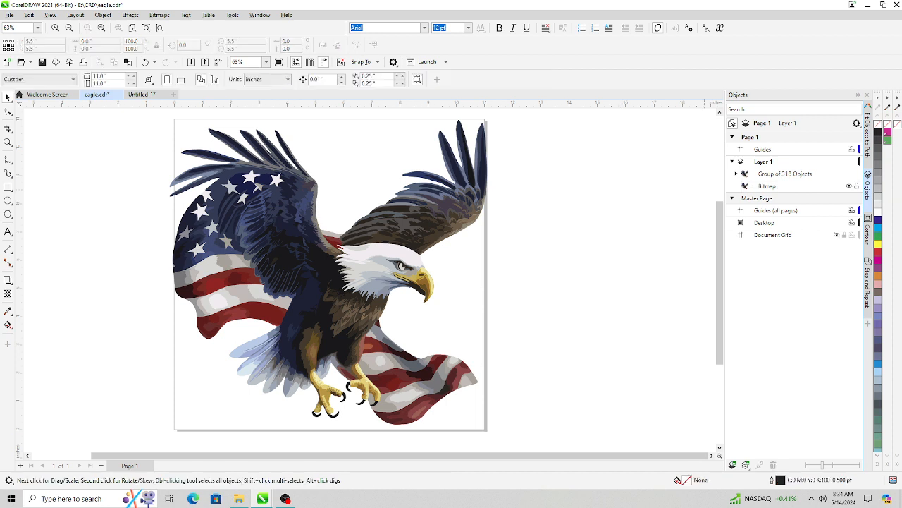
left_click(785, 173)
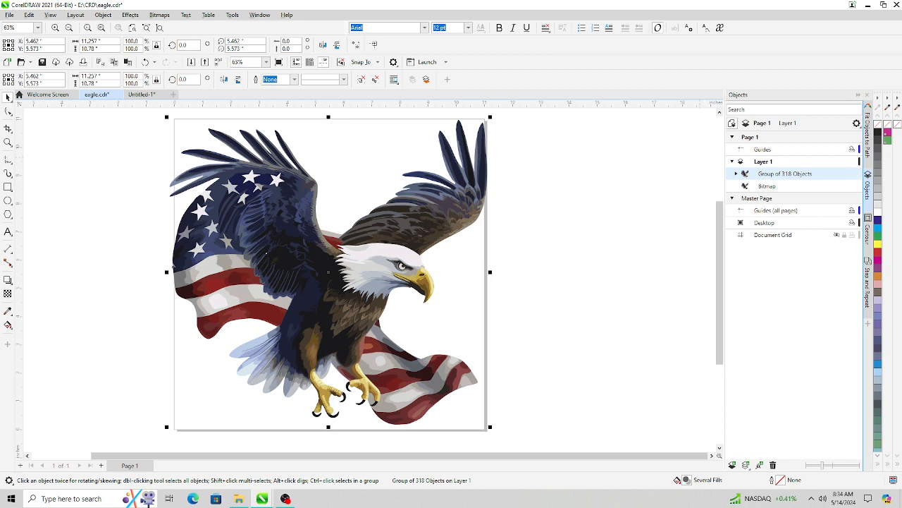
left_click(103, 15)
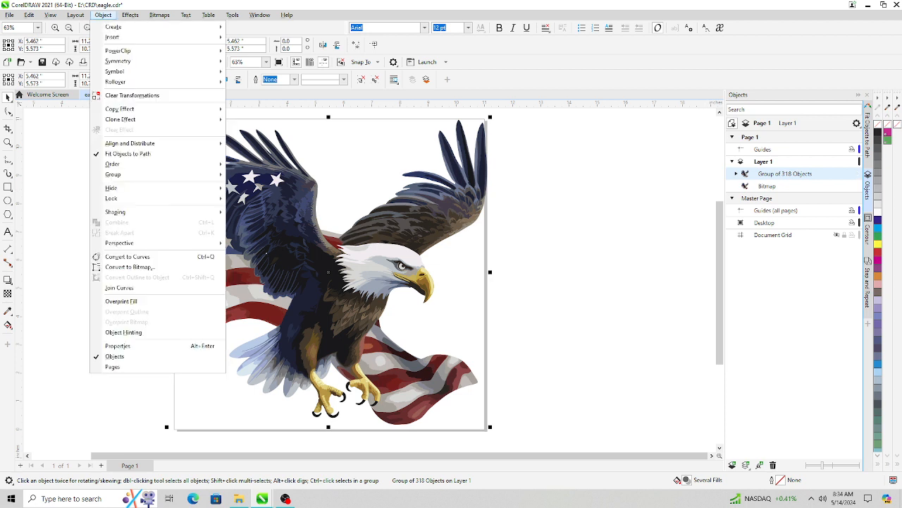
mouse_move(116, 211)
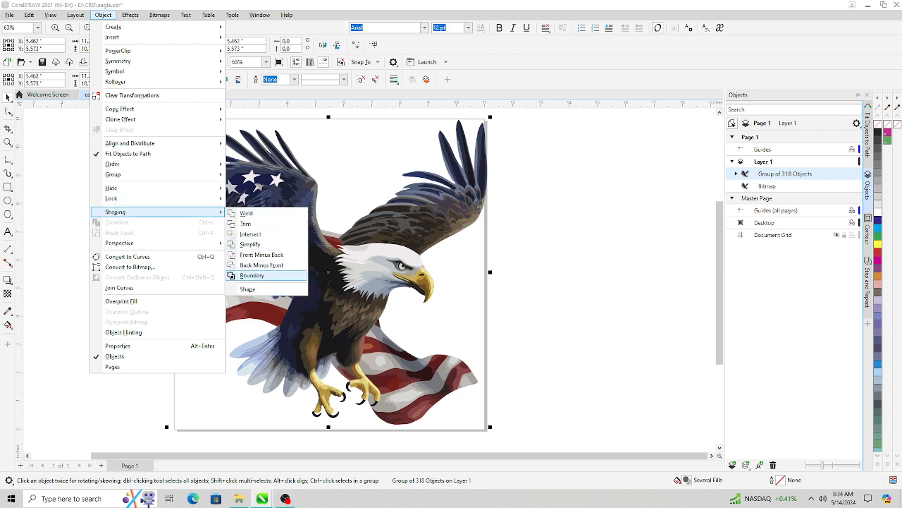
left_click(251, 275)
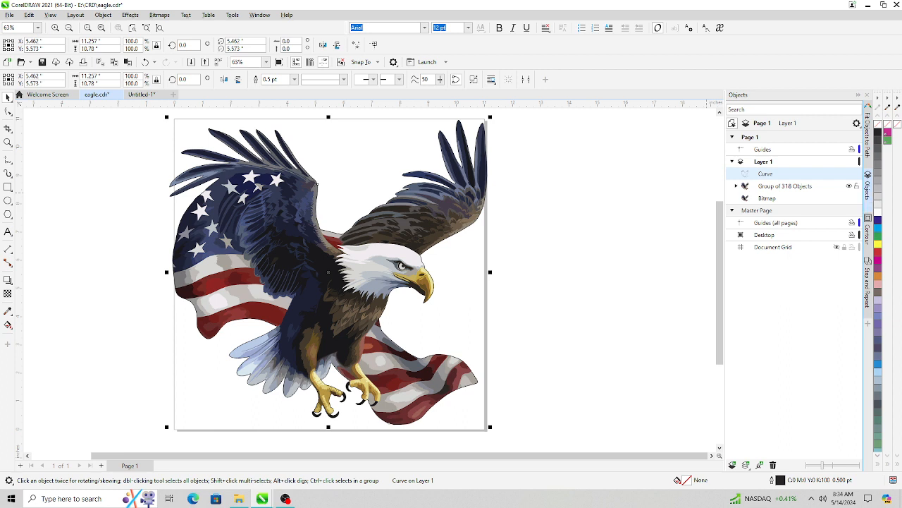
- Hide the traced group and the original bitmap, leaving only the boundary curve visible
left_click(849, 186)
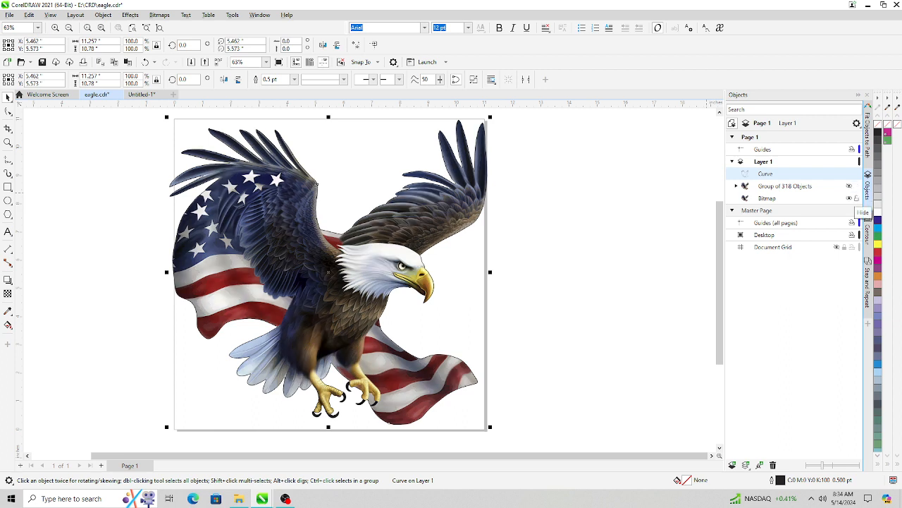
left_click(849, 198)
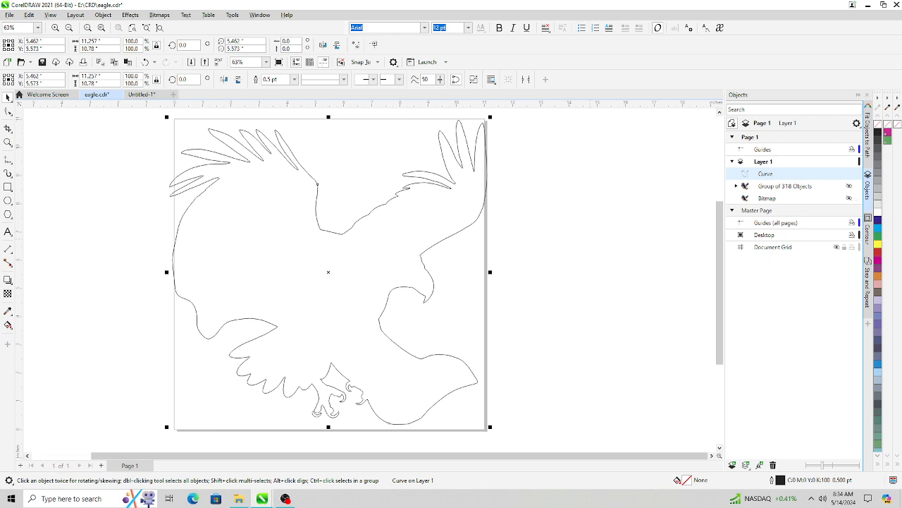
- Zoom in on the boundary curve and smooth the small jagged notch along the wing edge with the Smooth tool
scroll(261, 229, "up", 5)
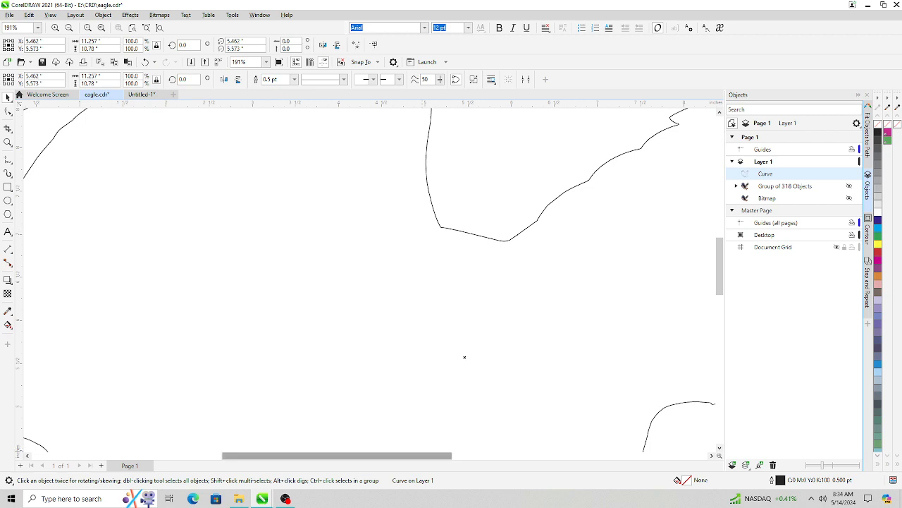
left_click_drag(465, 357, 598, 357)
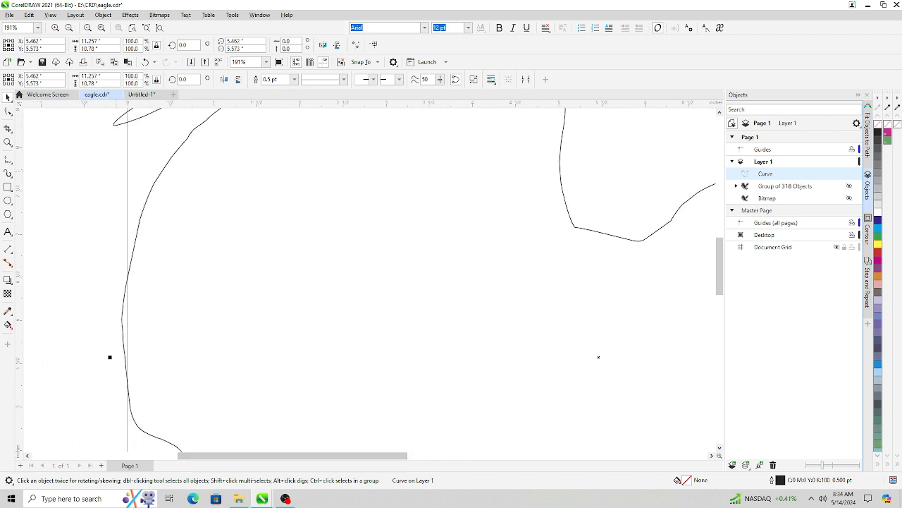
key("Escape")
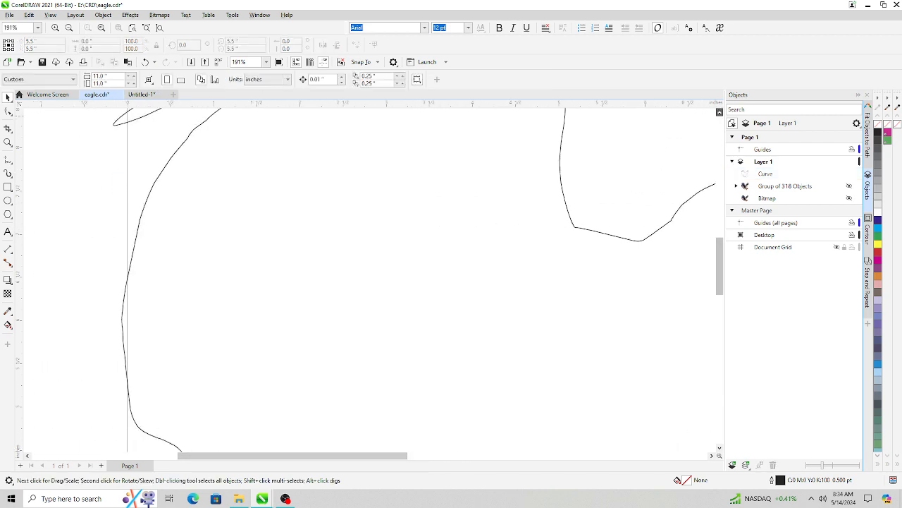
left_click(720, 112)
left_click(720, 112)
left_click(719, 112)
left_click(719, 112)
scroll(207, 213, "up", 3)
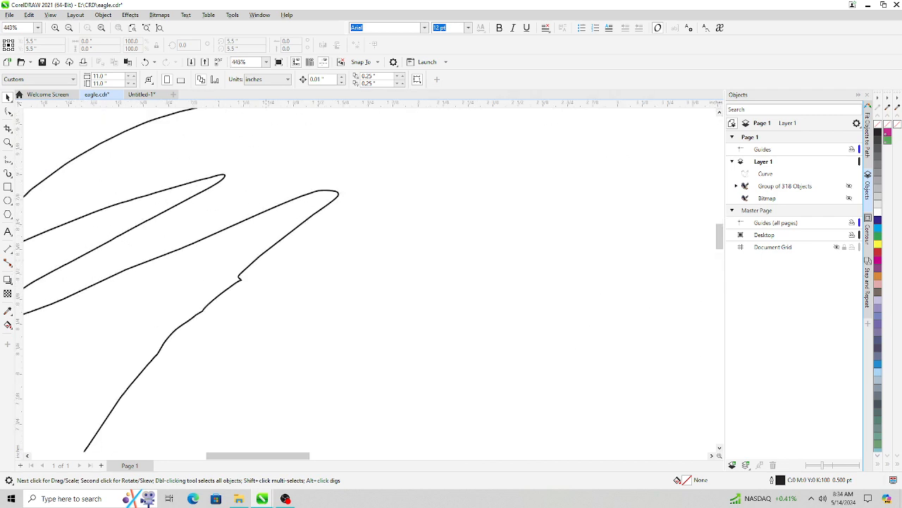
scroll(266, 261, "up", 2)
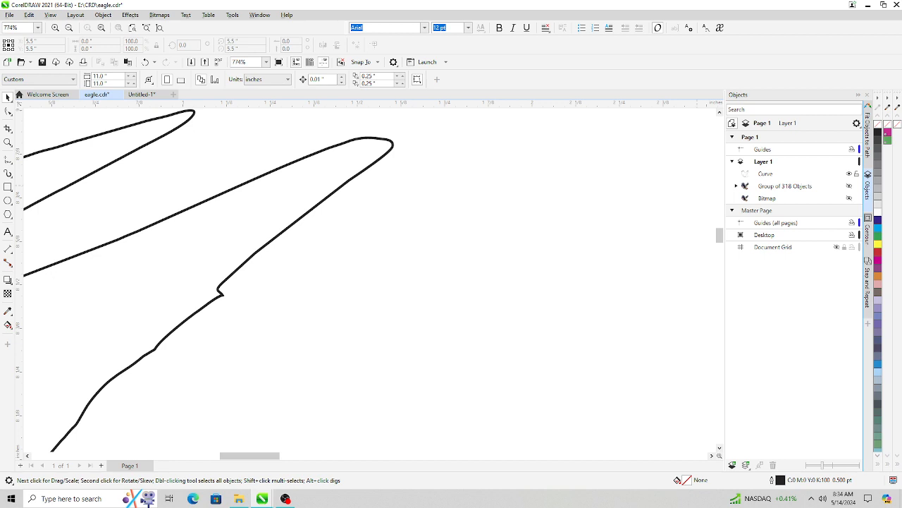
left_click(765, 173)
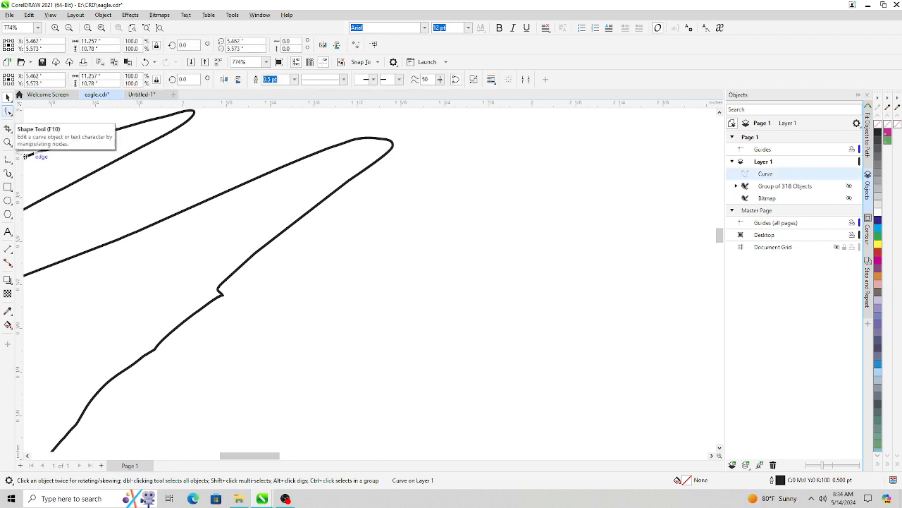
left_click(25, 155)
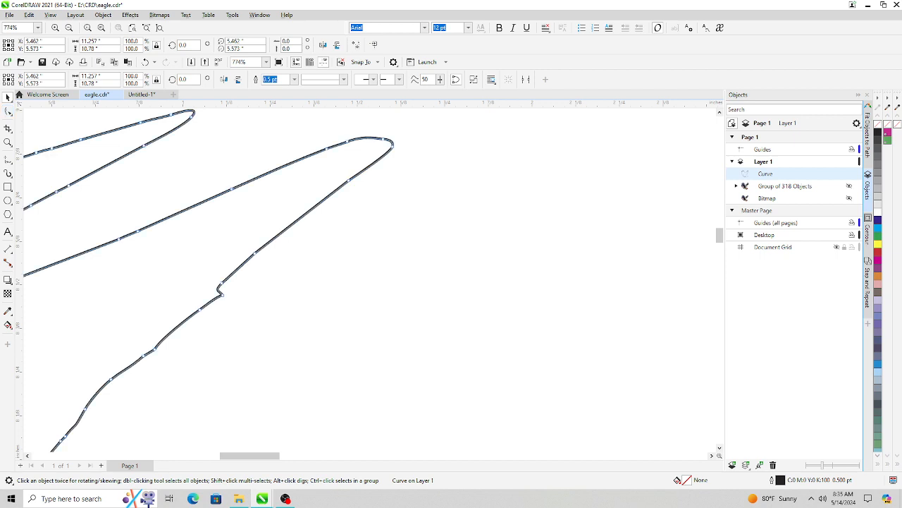
left_click(8, 111)
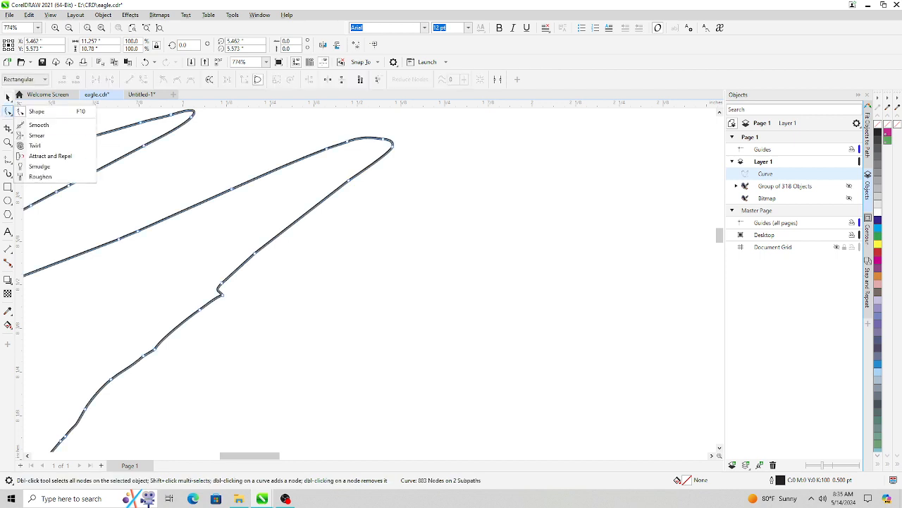
left_click(39, 125)
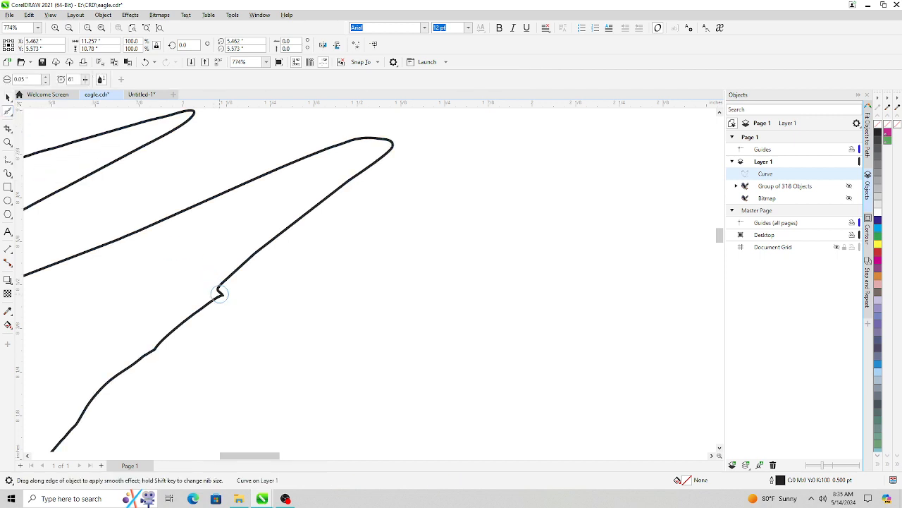
left_click_drag(210, 306, 217, 295)
mouse_move(241, 267)
left_mouse_down()
mouse_move(160, 352)
mouse_move(170, 347)
mouse_move(173, 337)
mouse_move(116, 375)
mouse_move(236, 288)
mouse_move(196, 316)
mouse_move(241, 257)
mouse_move(221, 295)
mouse_move(207, 319)
mouse_move(233, 251)
mouse_move(224, 286)
mouse_move(187, 333)
mouse_move(128, 366)
mouse_move(170, 325)
mouse_move(112, 367)
mouse_move(197, 311)
mouse_move(241, 263)
mouse_move(170, 321)
mouse_move(169, 329)
mouse_move(216, 301)
mouse_move(186, 337)
mouse_move(242, 253)
left_mouse_up()
left_click(7, 96)
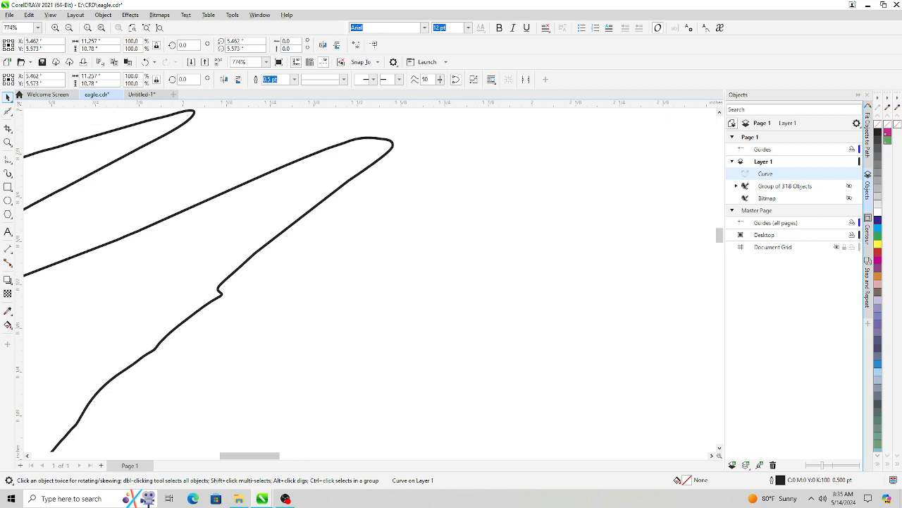
- Pan along the boundary outline to inspect its edges for rough spots
scroll(490, 250, "down", 2)
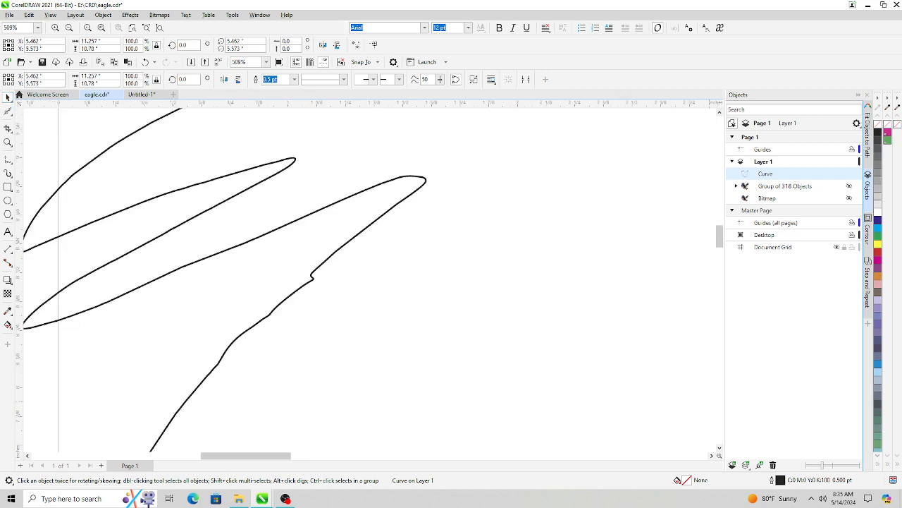
left_click(719, 448)
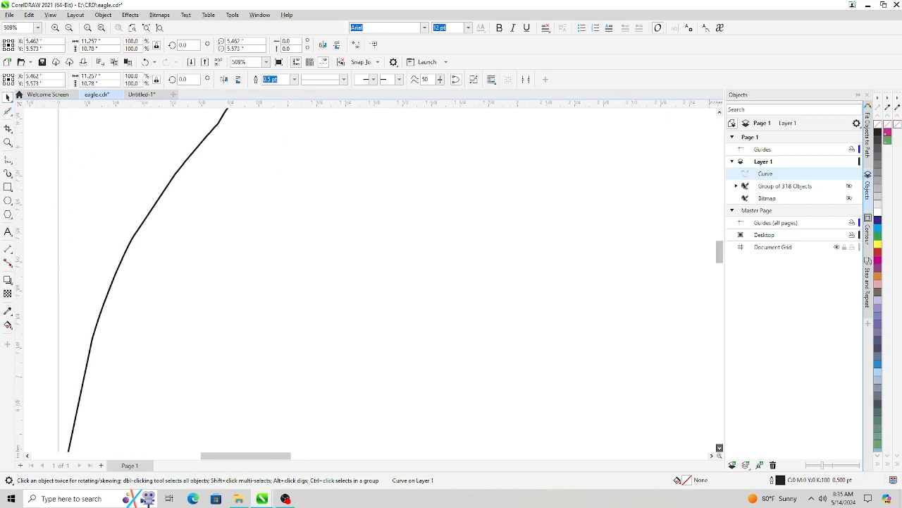
left_click(719, 434)
left_click(720, 433)
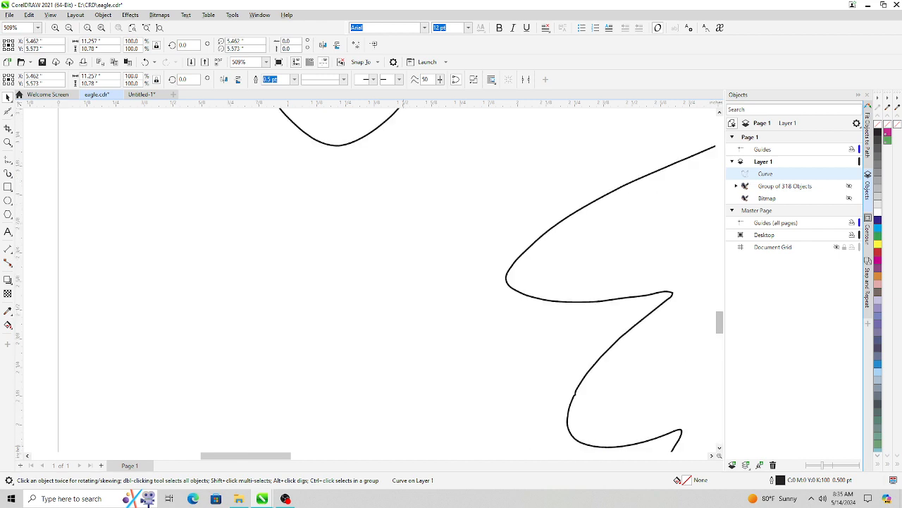
left_click_drag(245, 455, 292, 455)
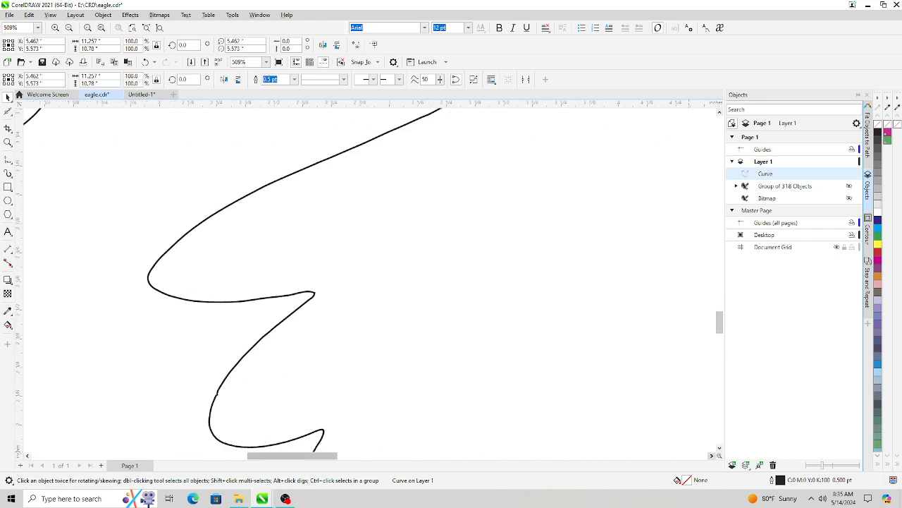
left_click(712, 455)
left_click(712, 456)
scroll(370, 279, "down", 5)
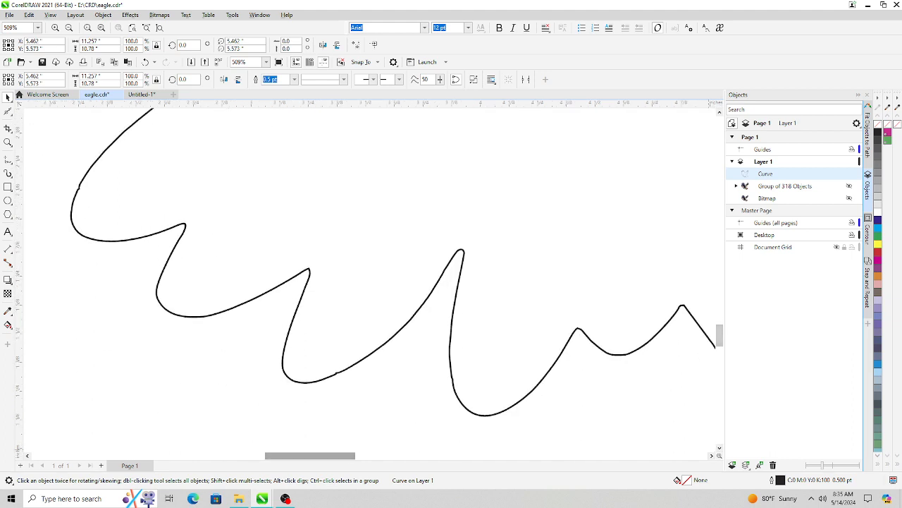
left_click_drag(310, 455, 394, 456)
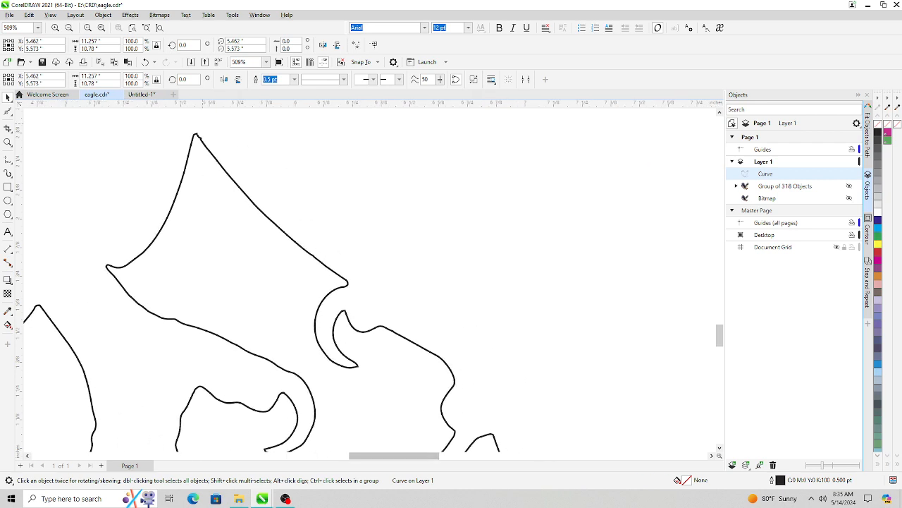
- Zoom in on the wing tip of the boundary curve and round its jagged corner with the Smooth tool
scroll(208, 150, "up", 5)
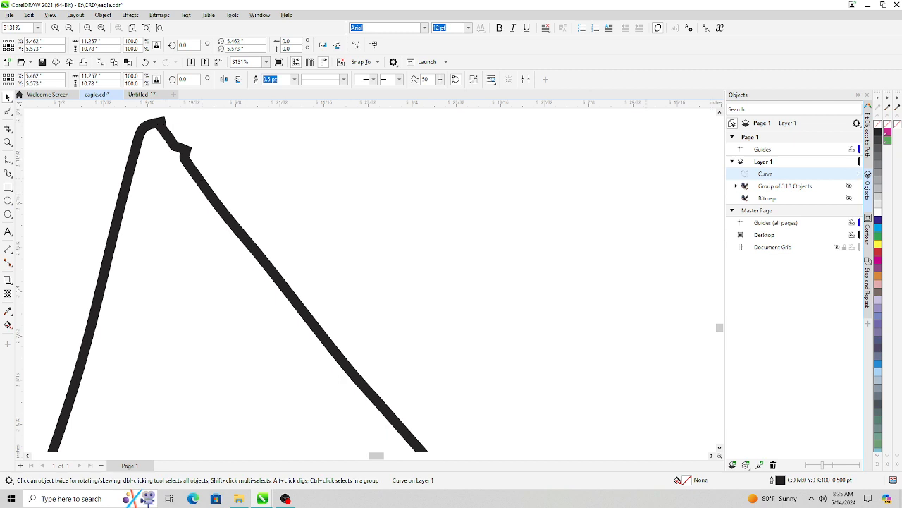
key("space")
left_click(10, 100)
left_click(10, 114)
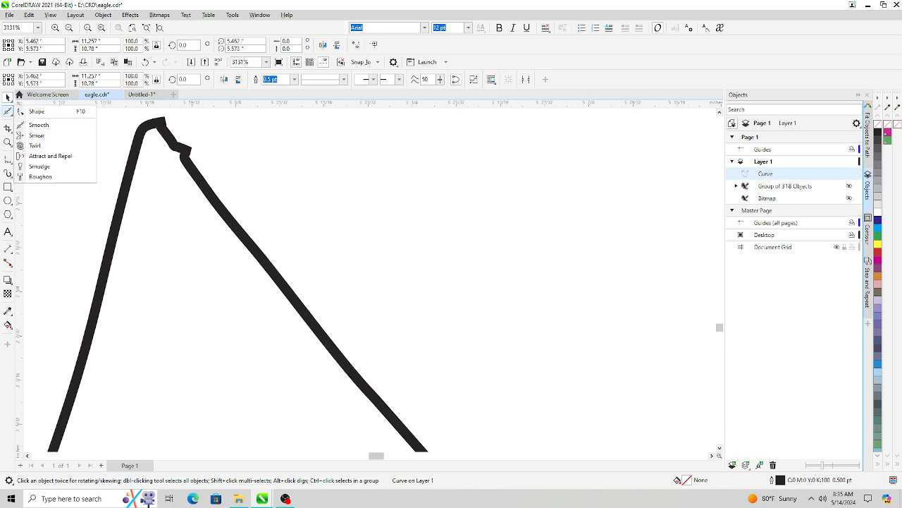
left_click(43, 125)
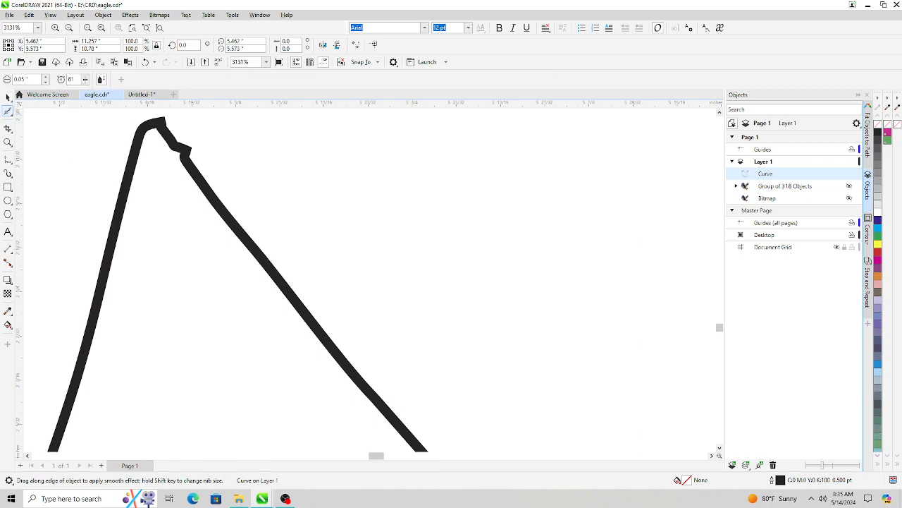
left_click(10, 113)
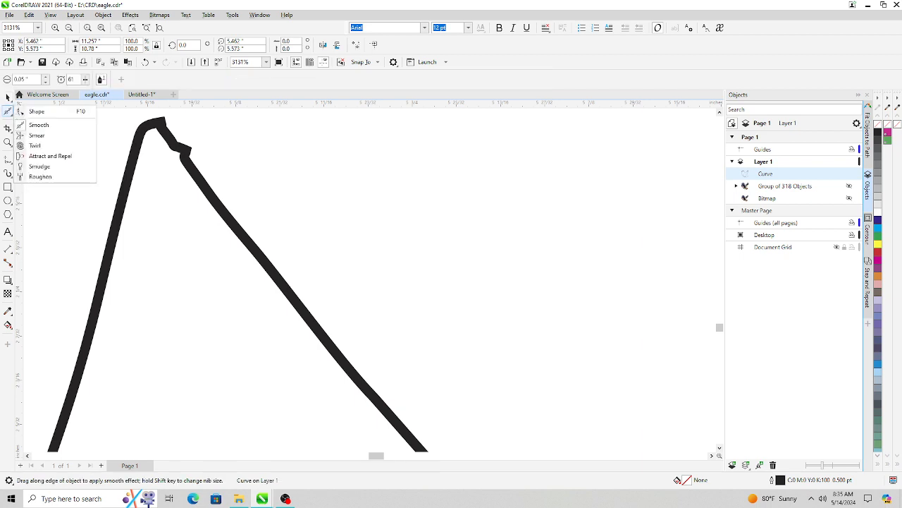
left_click(39, 125)
mouse_move(150, 137)
left_mouse_down()
mouse_move(203, 195)
mouse_move(145, 105)
mouse_move(150, 116)
left_mouse_up()
mouse_move(166, 134)
left_mouse_down()
mouse_move(201, 163)
mouse_move(191, 125)
mouse_move(165, 131)
mouse_move(215, 191)
mouse_move(153, 121)
mouse_move(276, 292)
mouse_move(203, 176)
mouse_move(201, 141)
mouse_move(216, 191)
left_mouse_up()
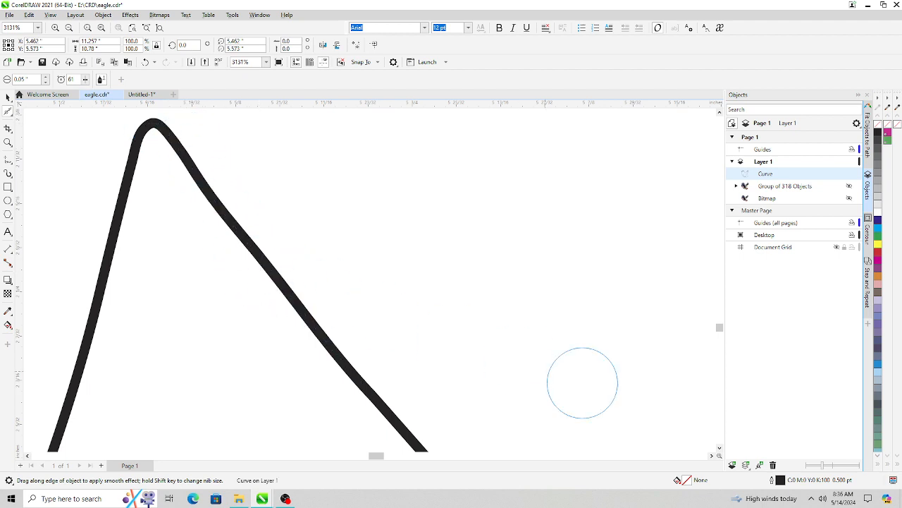
- Pan along the wing edge to the next small kink and smooth it out with the Smooth tool
left_click(720, 448)
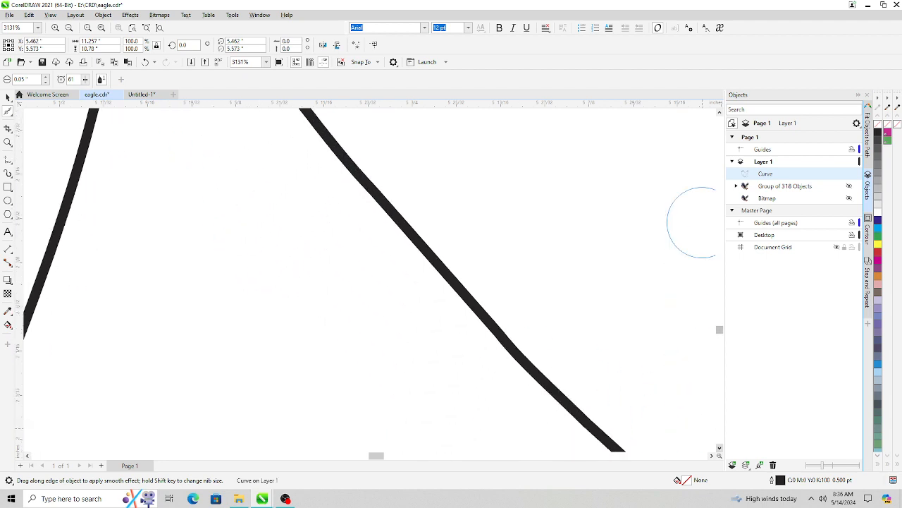
left_click(720, 448)
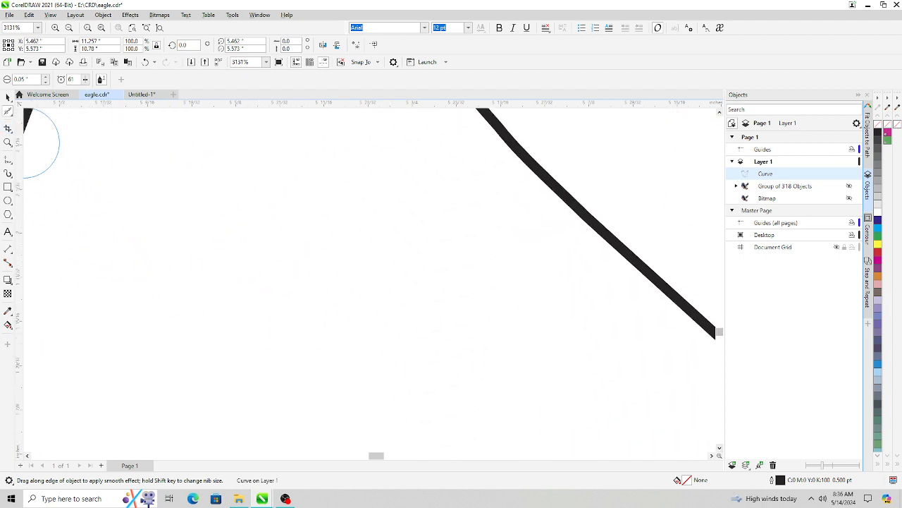
left_click(8, 97)
scroll(638, 331, "down", 2)
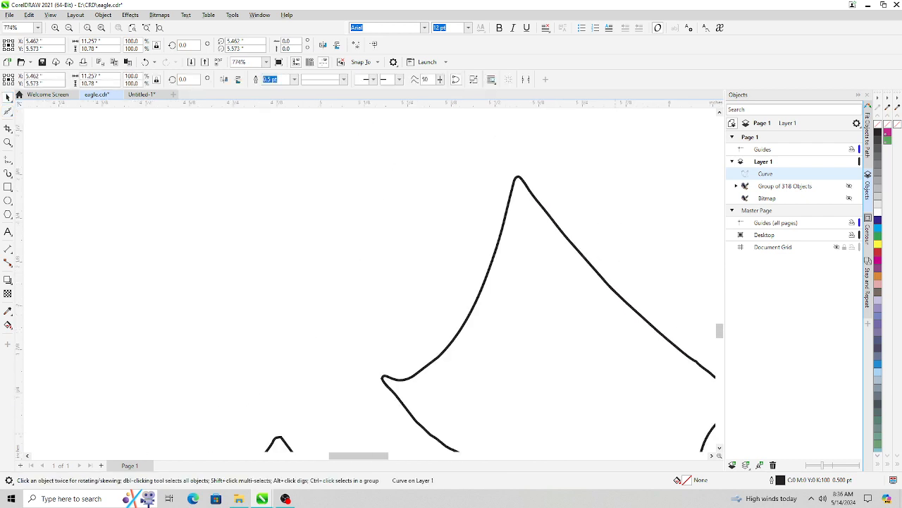
left_click(712, 456)
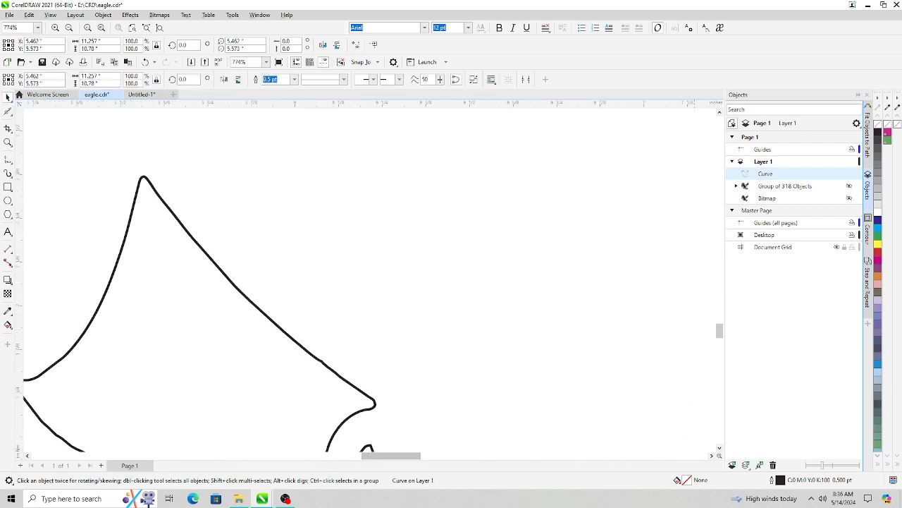
left_click(720, 447)
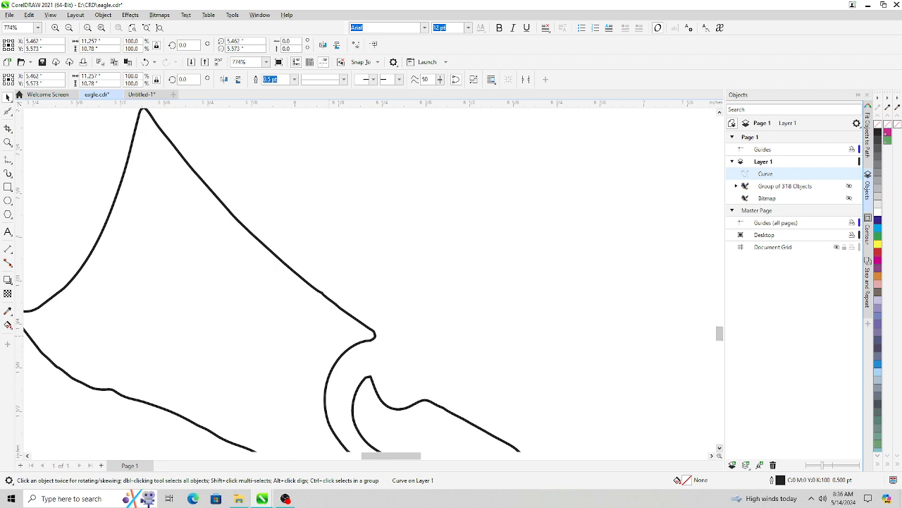
scroll(322, 292, "up", 5)
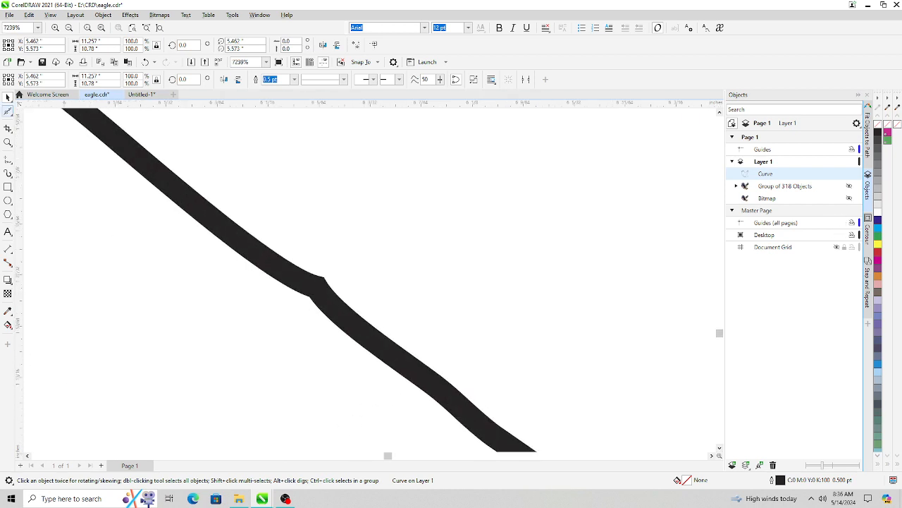
left_click(8, 111)
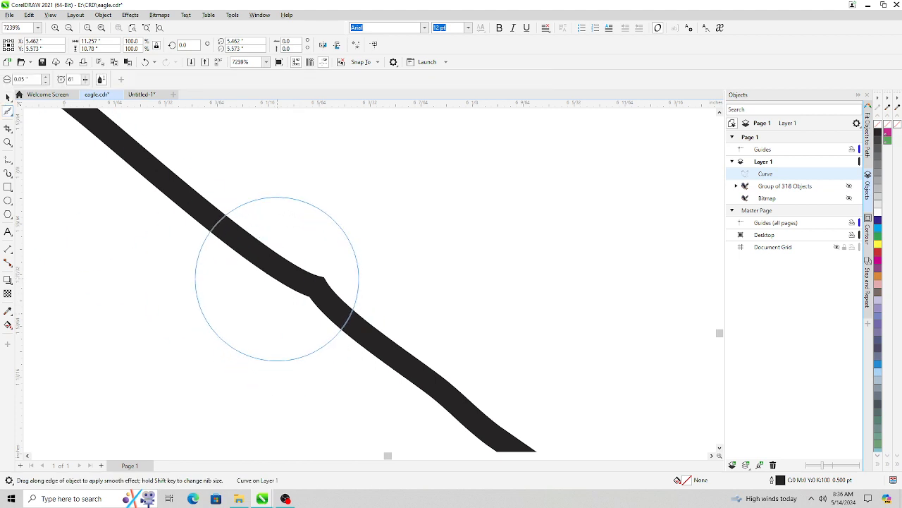
mouse_move(277, 278)
left_mouse_down()
mouse_move(402, 362)
mouse_move(227, 232)
mouse_move(428, 363)
mouse_move(262, 255)
left_mouse_up()
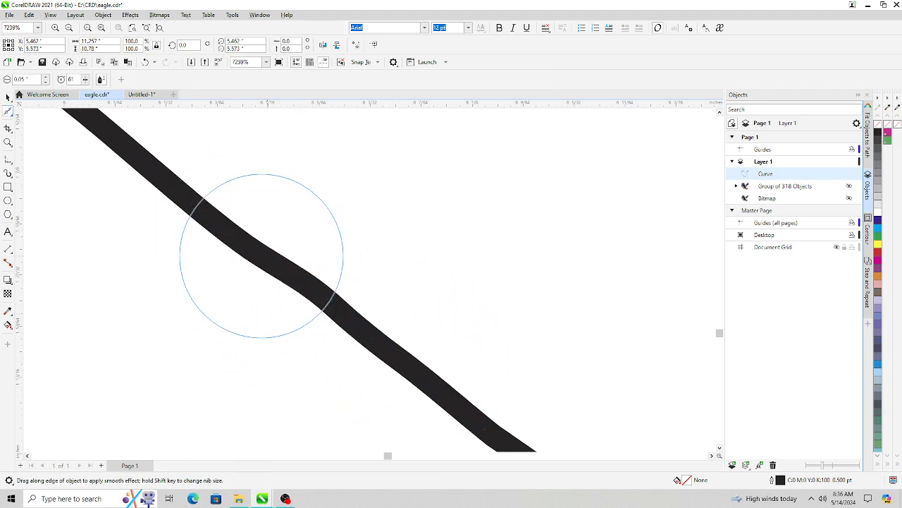
- Pan and zoom around the whole boundary outline to inspect its edges for remaining rough spots
scroll(610, 311, "down", 2)
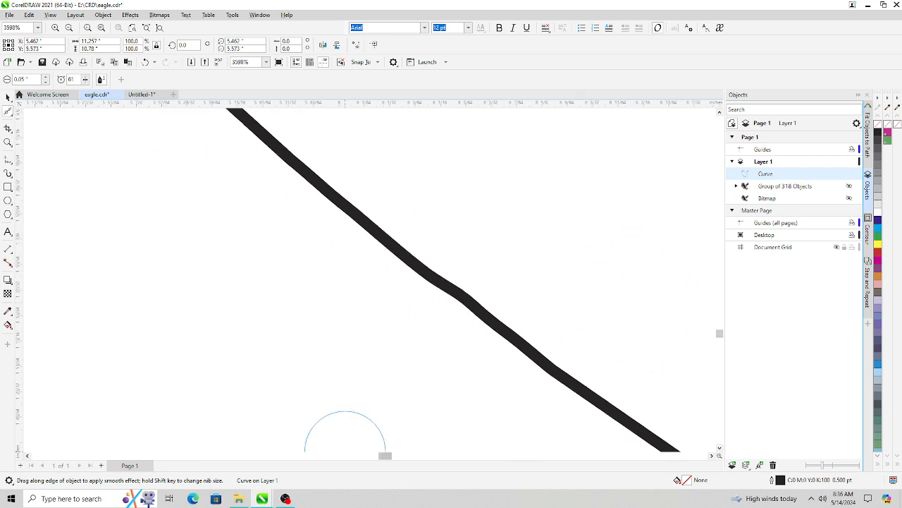
left_click_drag(385, 455, 396, 455)
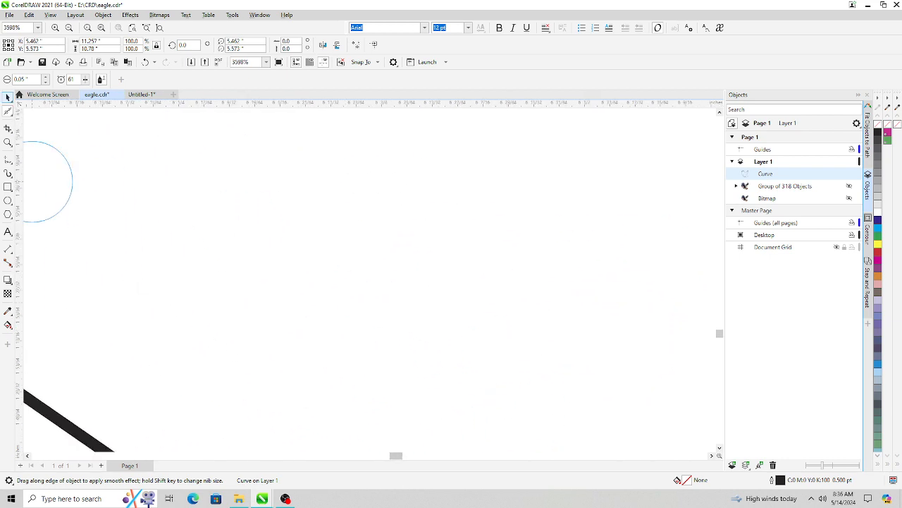
key("space")
left_click(720, 448)
left_click(719, 448)
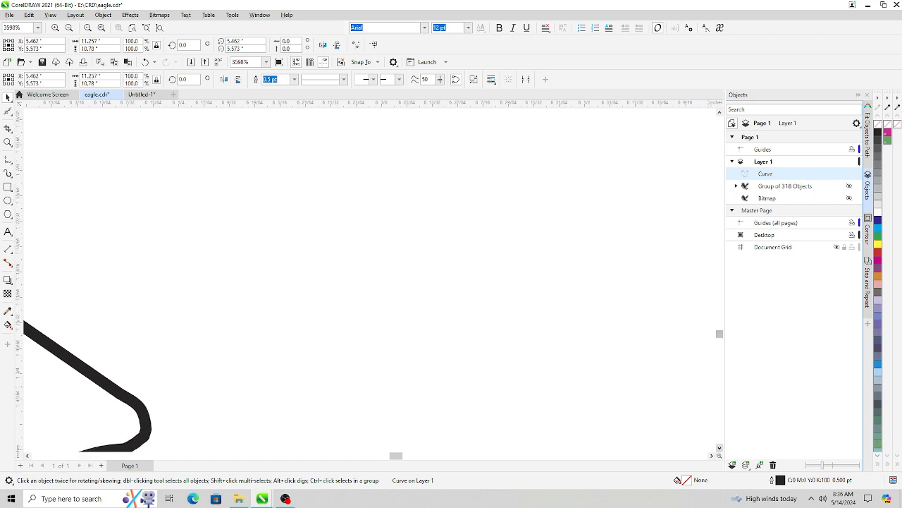
left_click(719, 448)
left_click(720, 447)
left_click(719, 448)
left_click(720, 448)
left_click_drag(397, 455, 366, 455)
left_click(719, 448)
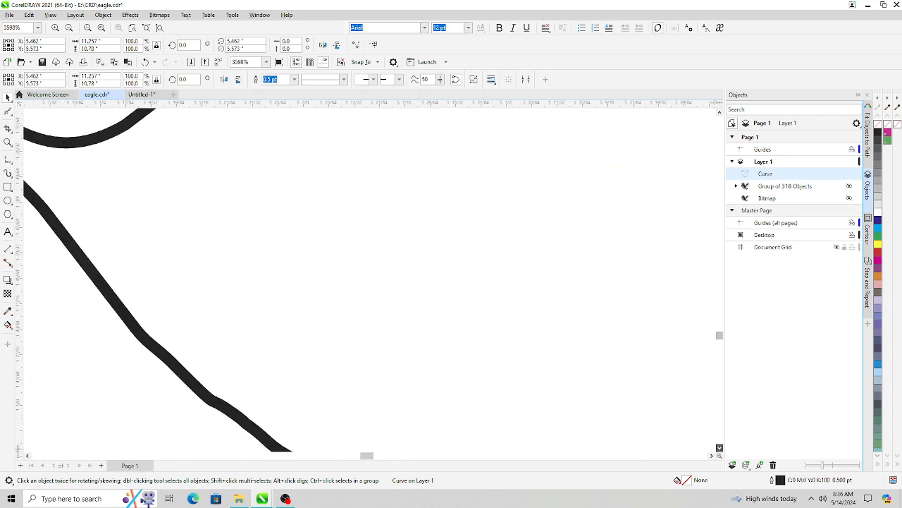
left_click(719, 447)
left_click(719, 448)
left_click(719, 448)
left_click(719, 448)
left_click(719, 448)
left_click_drag(367, 456, 385, 455)
scroll(584, 320, "down", 3)
scroll(585, 322, "down", 2)
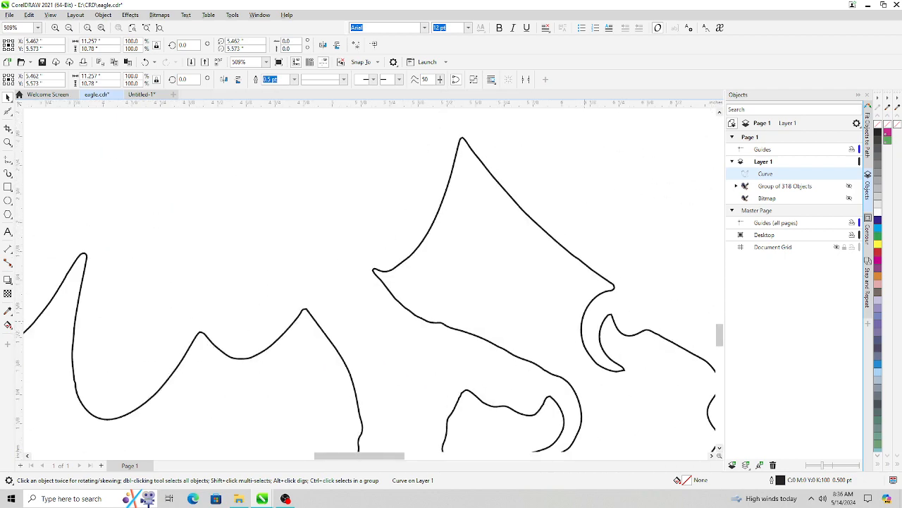
scroll(247, 364, "down", 2)
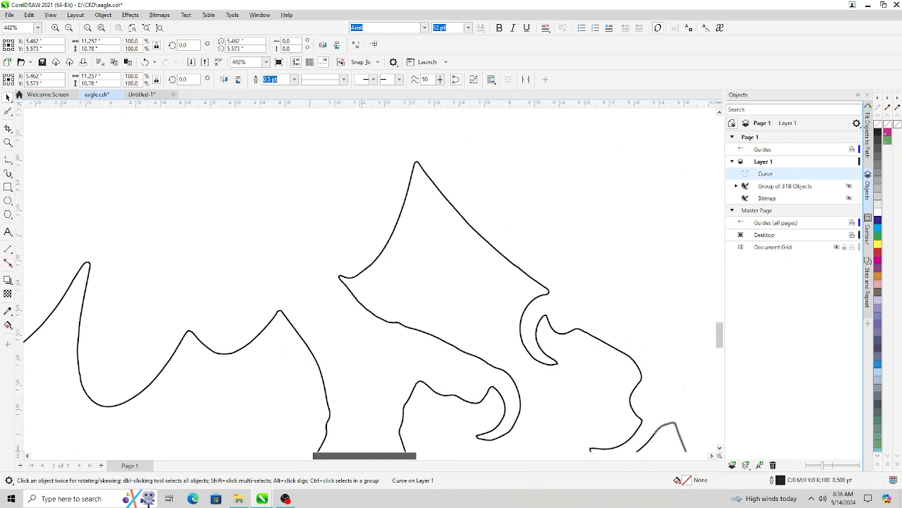
scroll(461, 364, "down", 2)
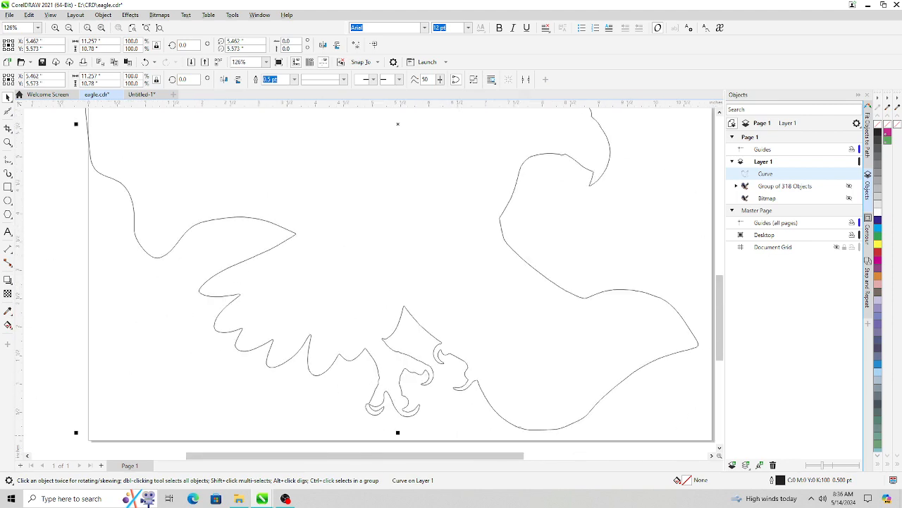
scroll(596, 147, "up", 3)
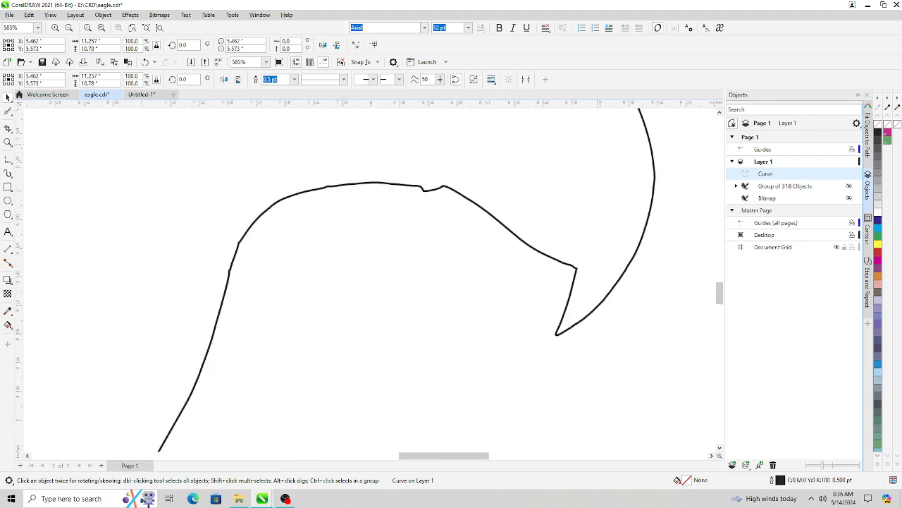
scroll(598, 151, "down", 5)
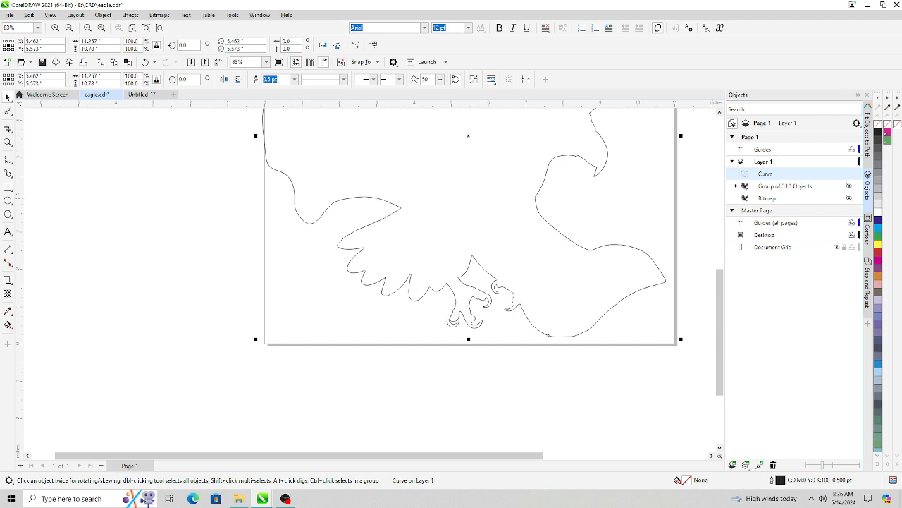
left_click_drag(423, 456, 499, 455)
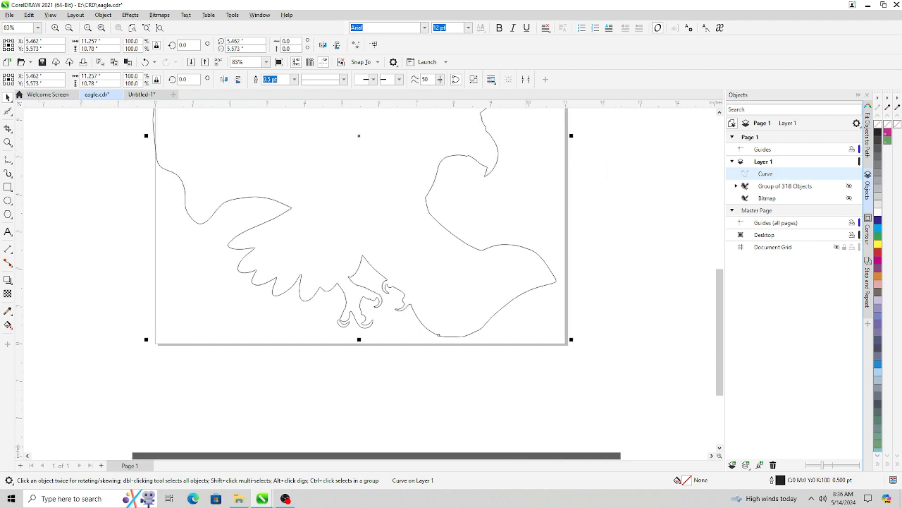
scroll(670, 182, "up", 1)
scroll(668, 179, "down", 1)
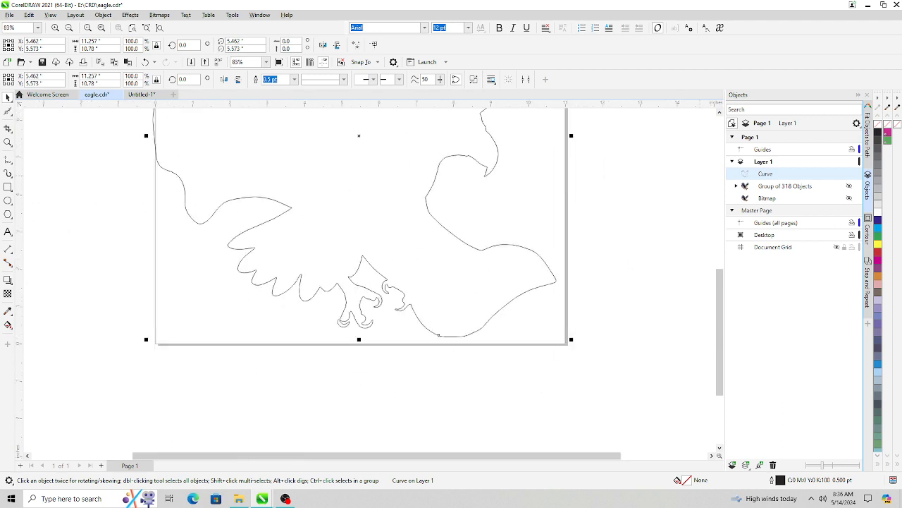
left_click(719, 112)
left_click(719, 112)
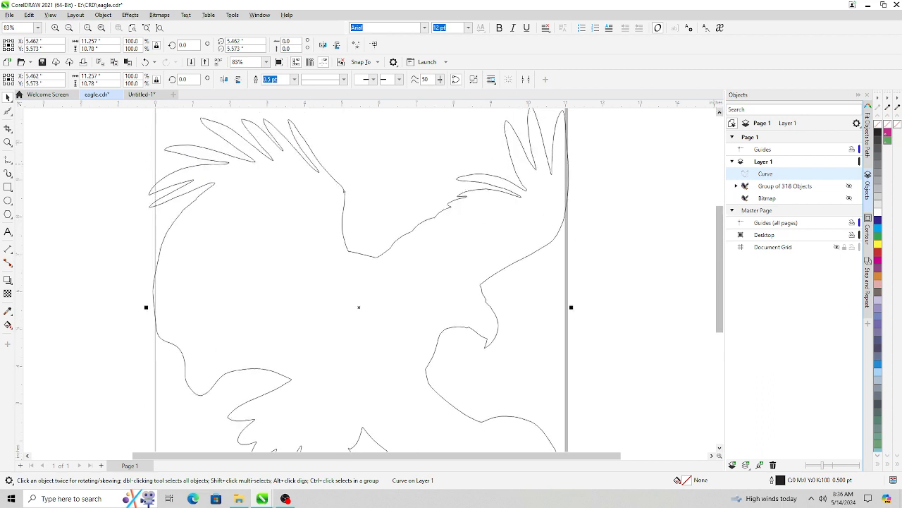
left_click(719, 112)
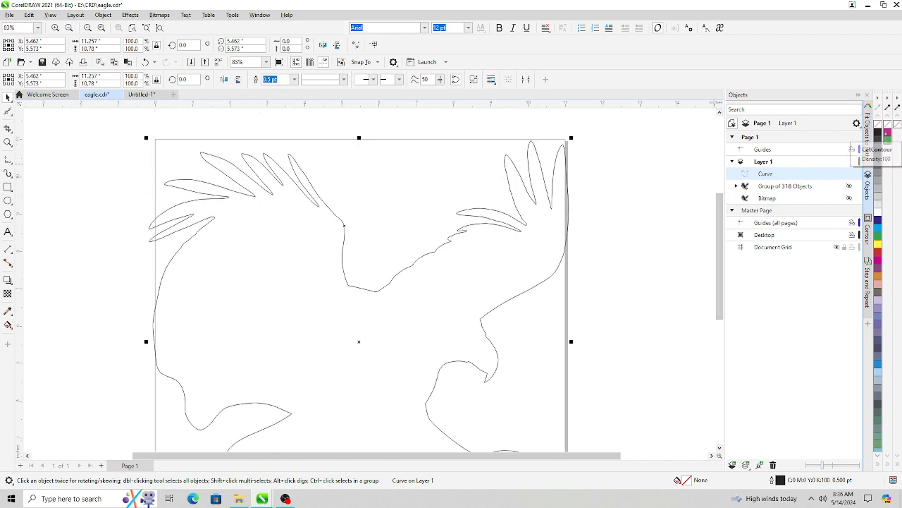
- Set the boundary curve's outline colour to CutContour and its outline width to Hairline
right_click(887, 132)
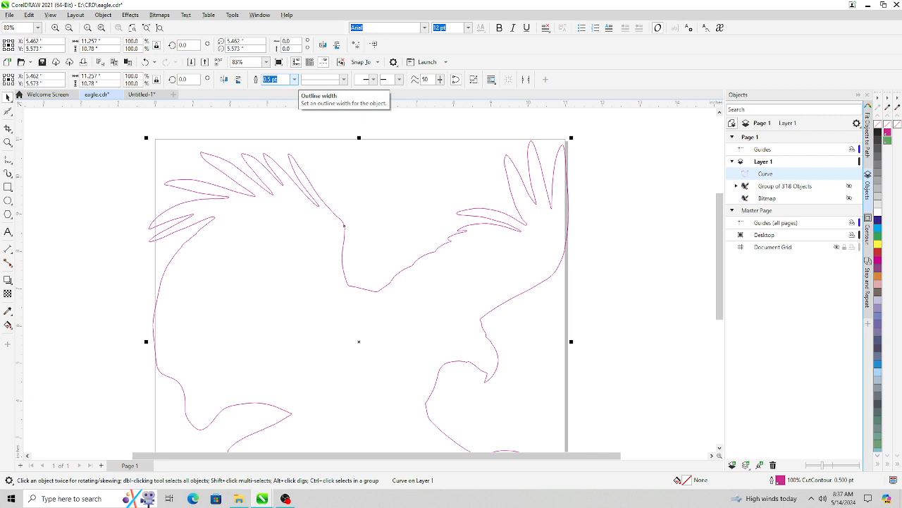
left_click(294, 79)
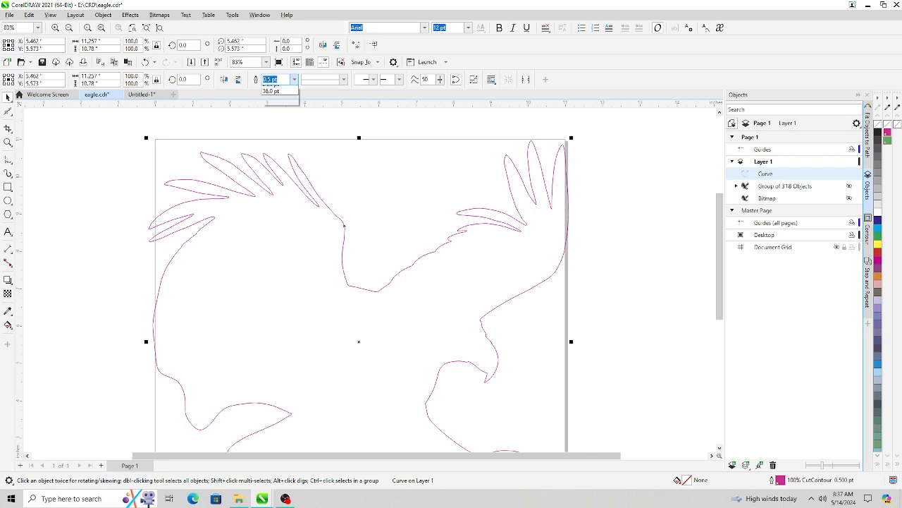
left_click(272, 96)
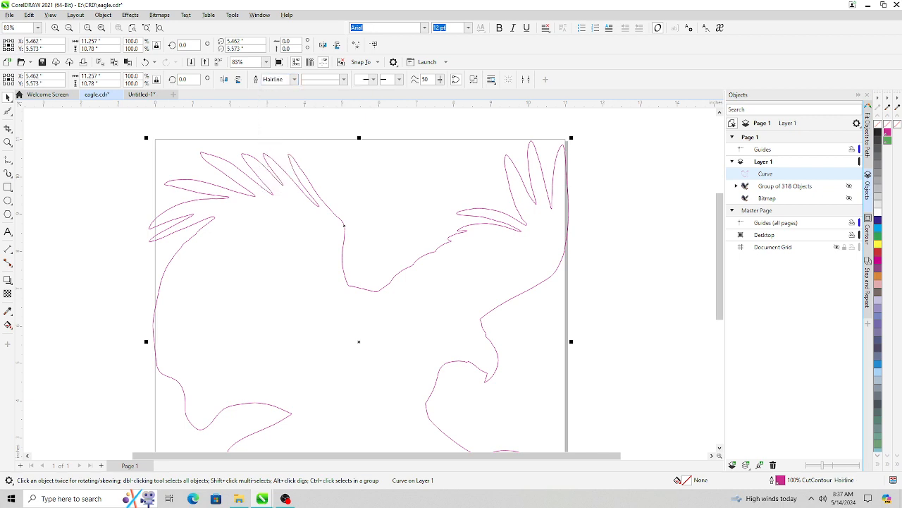
left_click(294, 79)
left_click(278, 139)
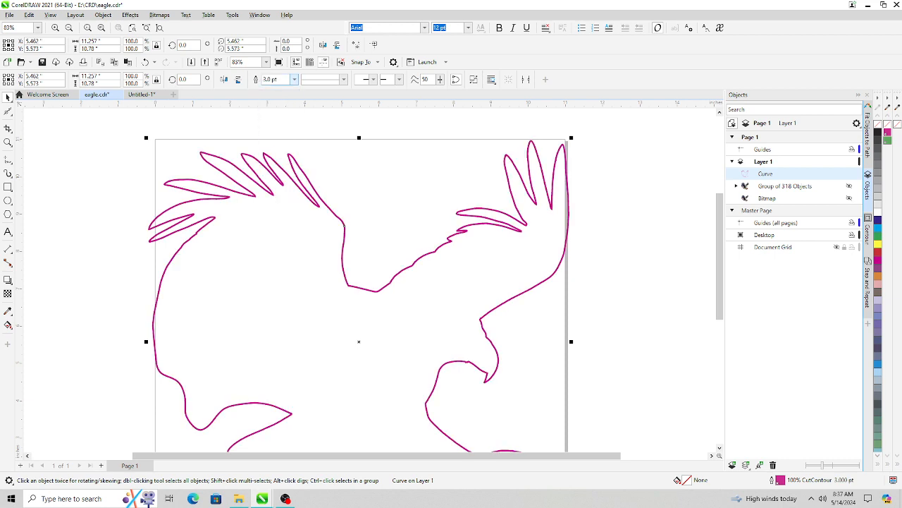
left_click(294, 78)
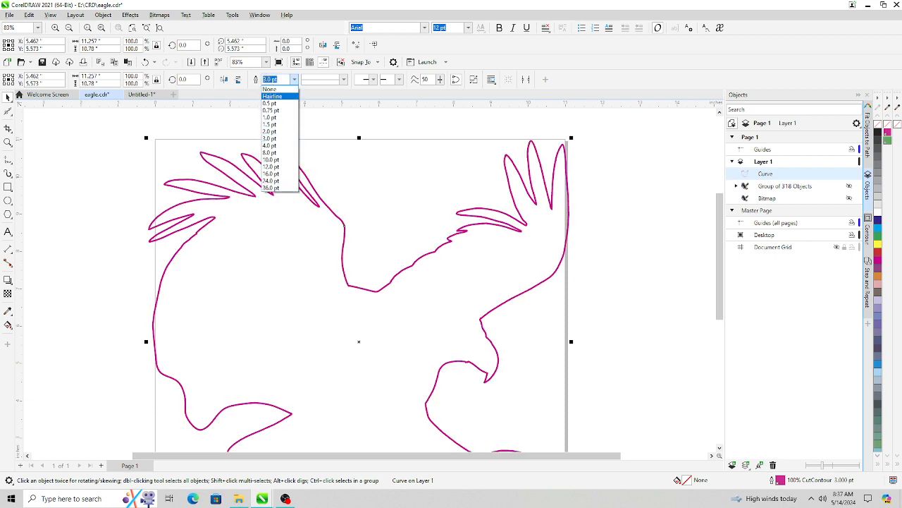
left_click(272, 95)
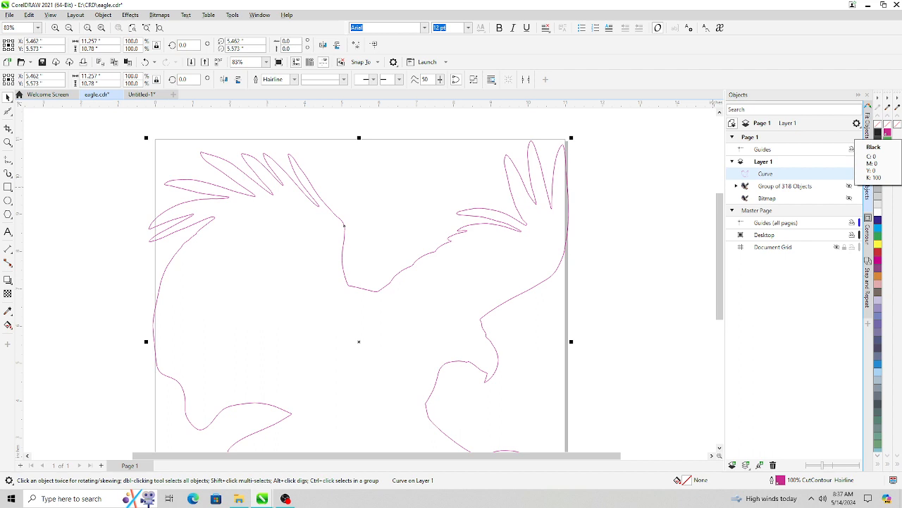
left_click(877, 133)
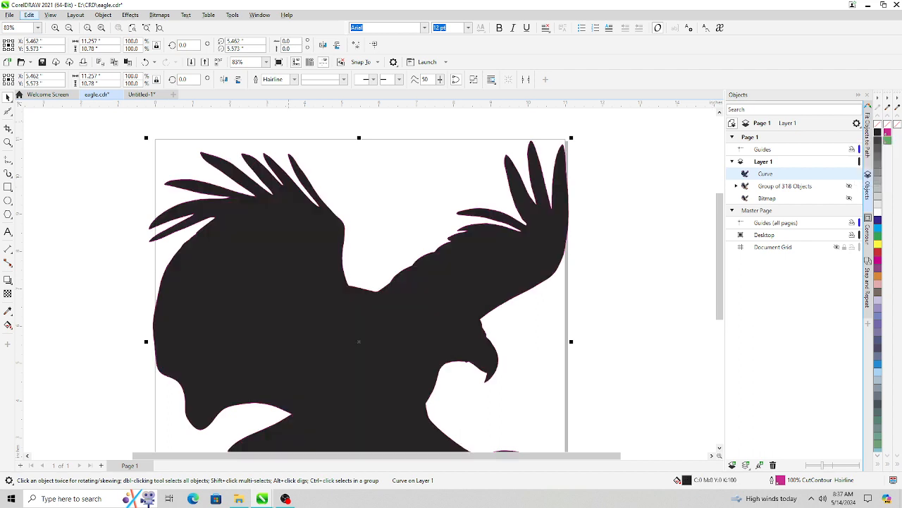
left_click(29, 15)
left_click(40, 27)
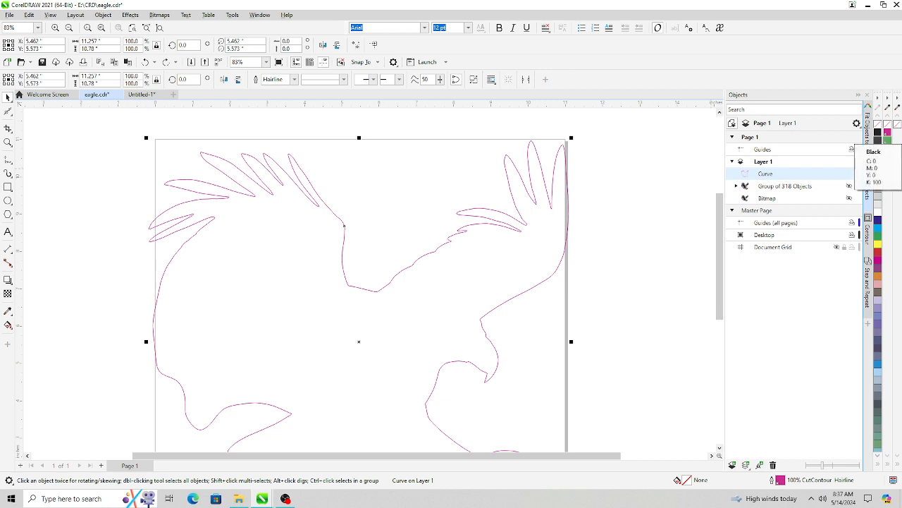
- Set the boundary curve's outline colour to black
right_click(878, 133)
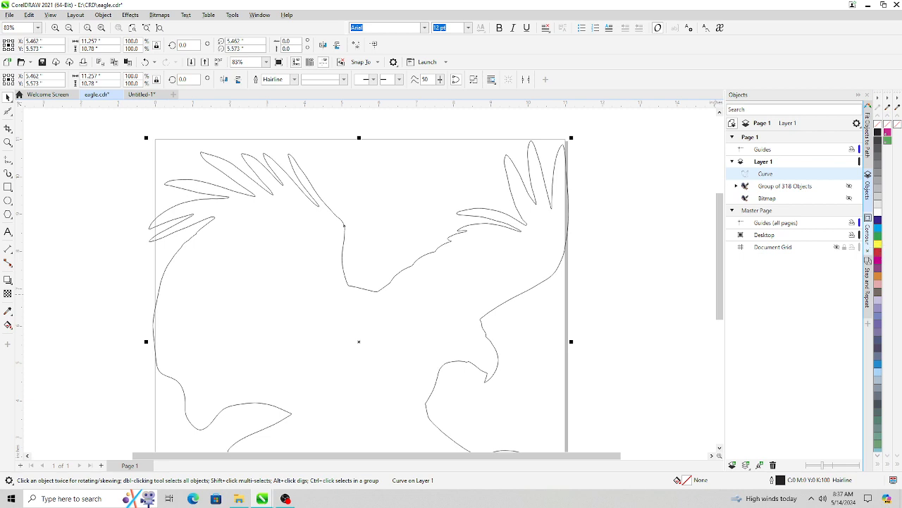
- Apply a contour with a 0.05-inch offset to the boundary curve
left_click(868, 236)
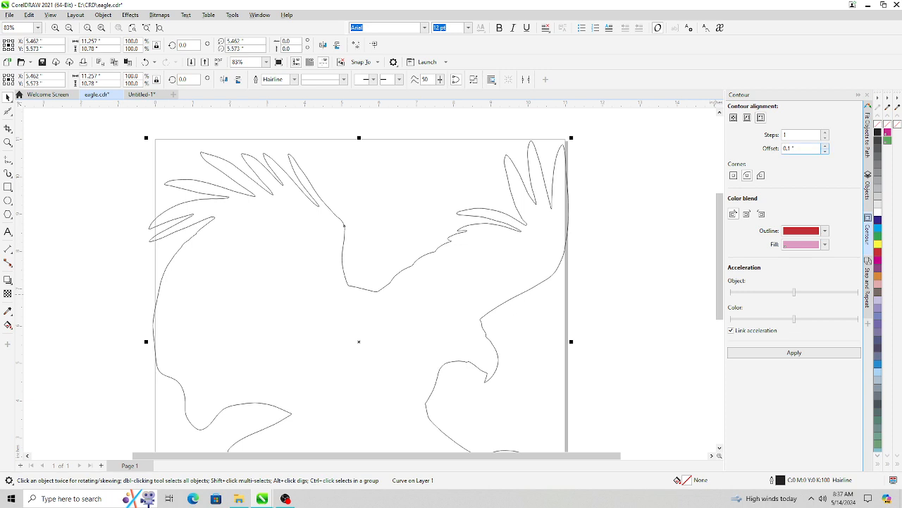
left_click(826, 151)
left_click(826, 151)
left_click(826, 151)
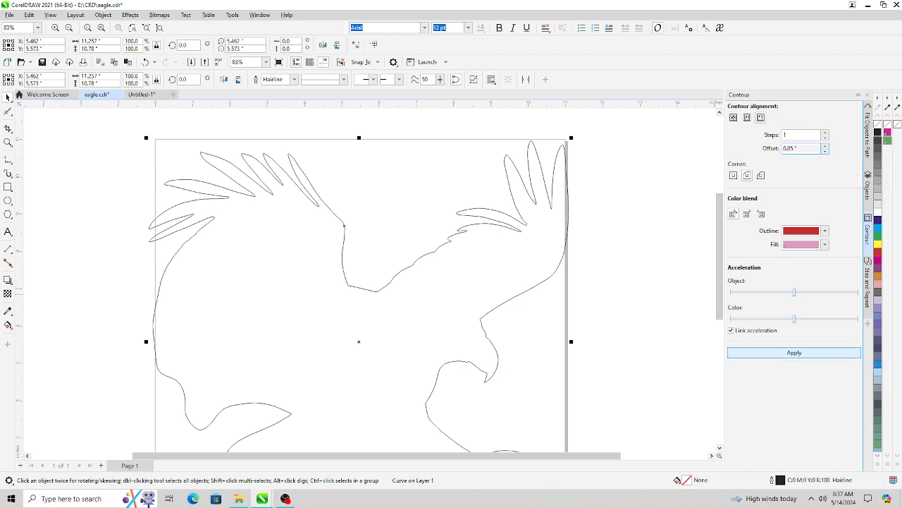
left_click(794, 353)
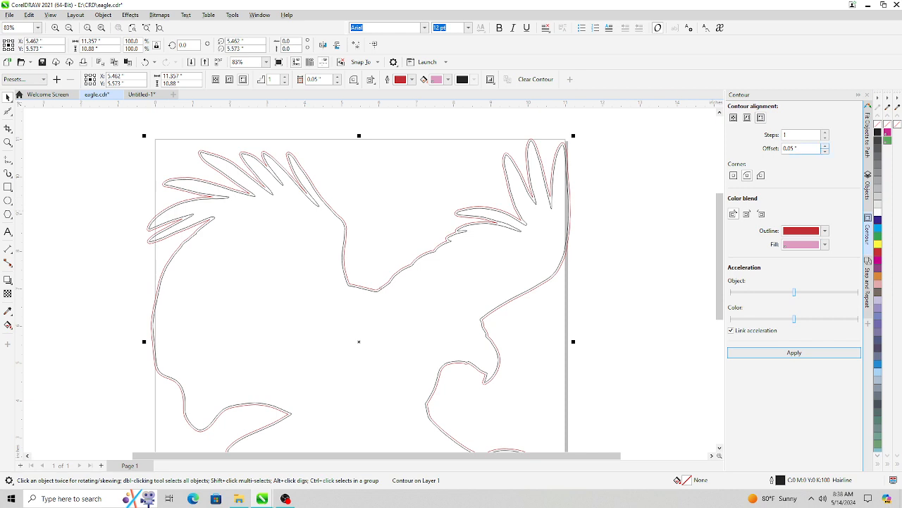
- Increase the contour offset to 0.1 inch and reapply it to the boundary curve
left_click(825, 146)
left_click(825, 146)
left_click(824, 145)
left_click(777, 352)
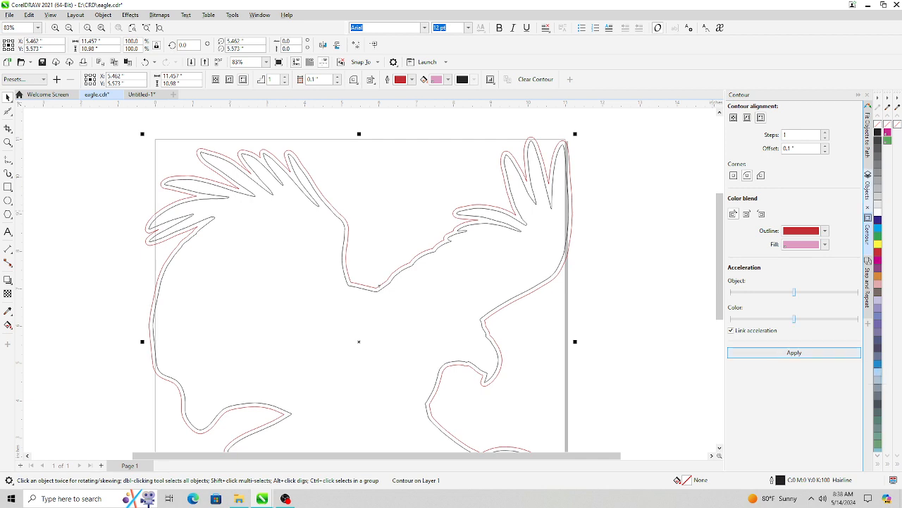
- Break the contour apart from the boundary curve
left_click(868, 189)
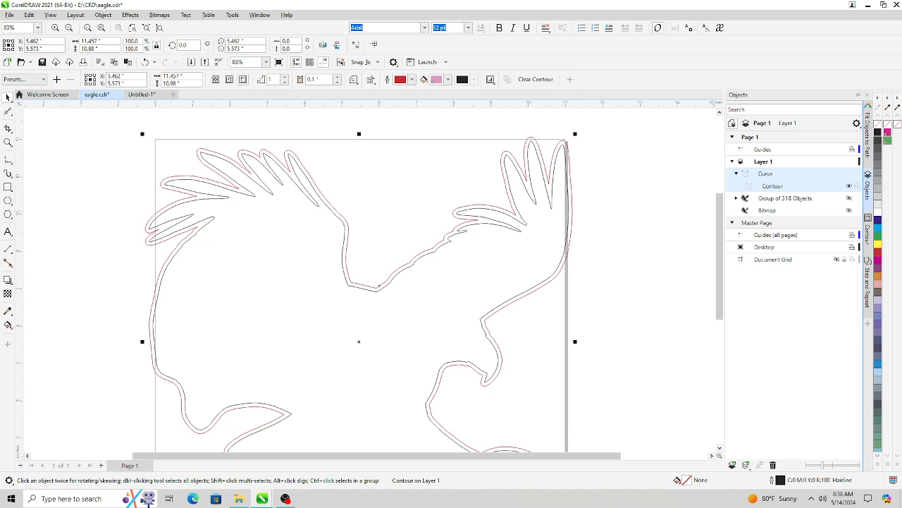
right_click(769, 187)
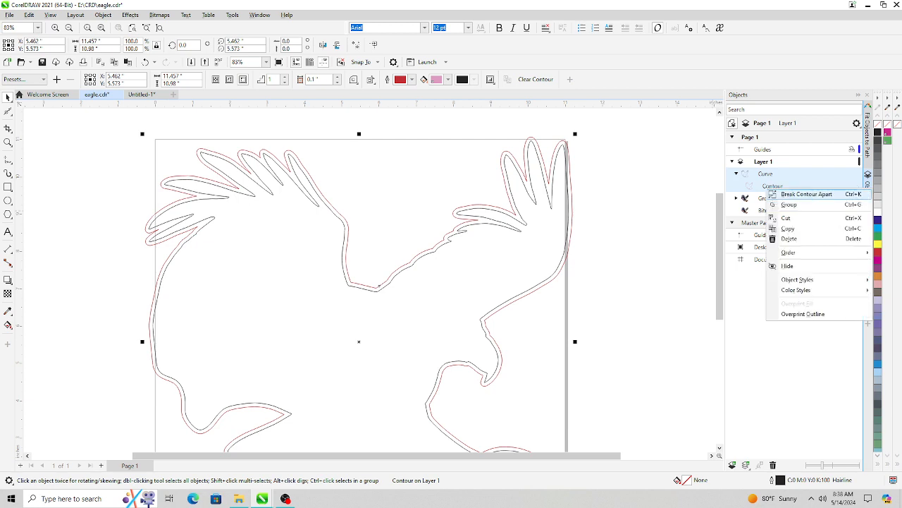
left_click(804, 193)
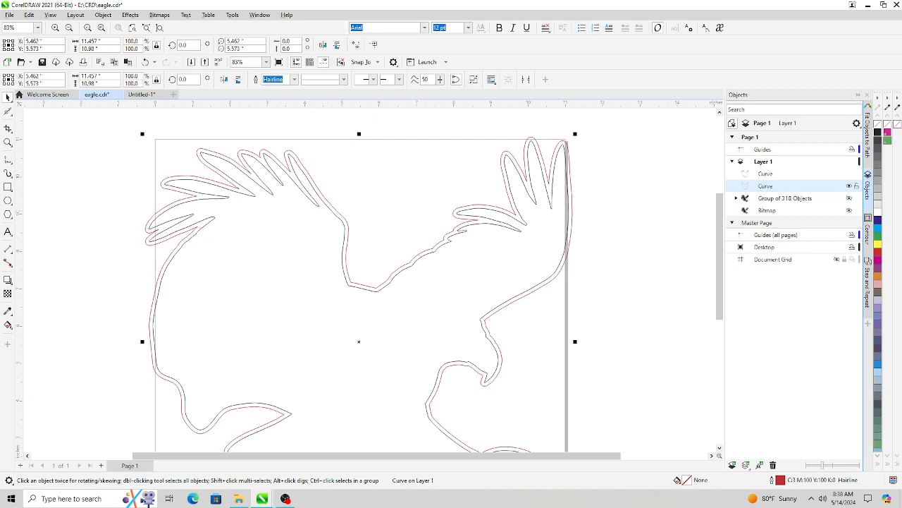
- Hide the original boundary curve and make the eagle bitmap visible
left_click(766, 174)
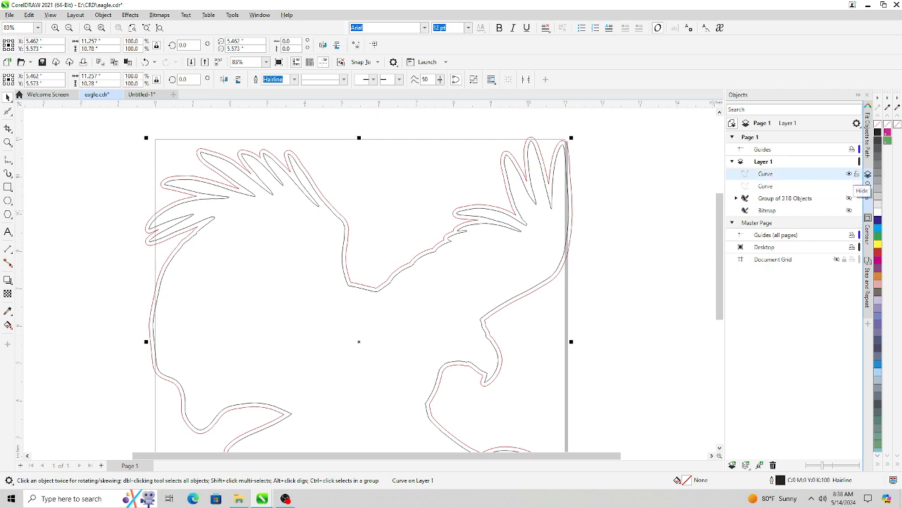
left_click(850, 173)
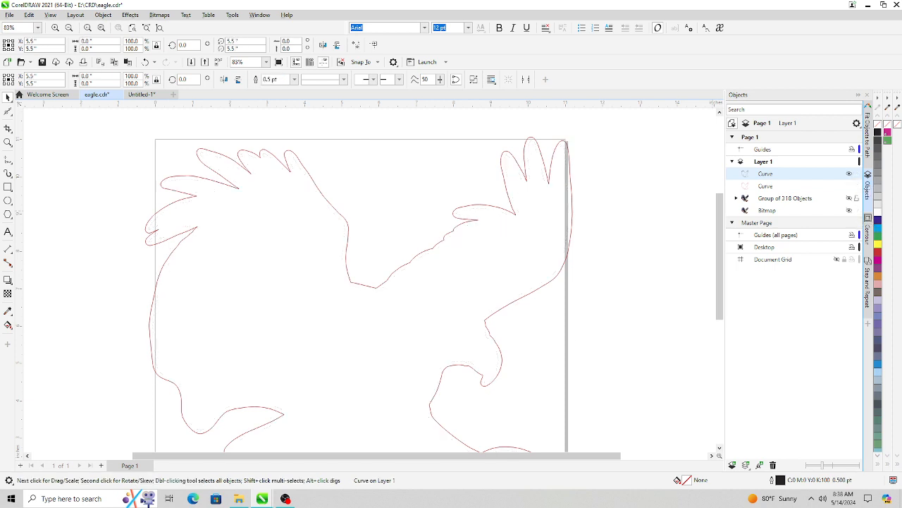
left_click(849, 210)
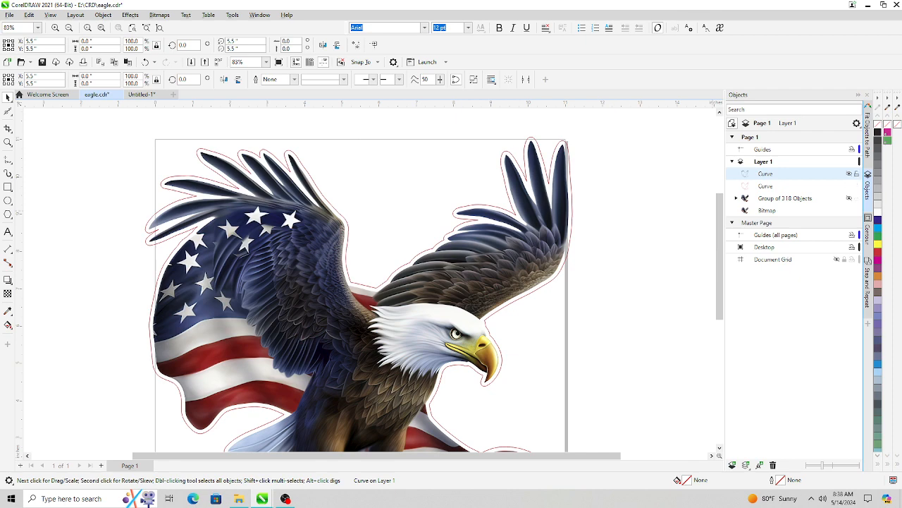
- Try a 0.05-inch contour on the separated outer curve, then undo it
scroll(646, 194, "down", 2)
scroll(646, 193, "up", 1)
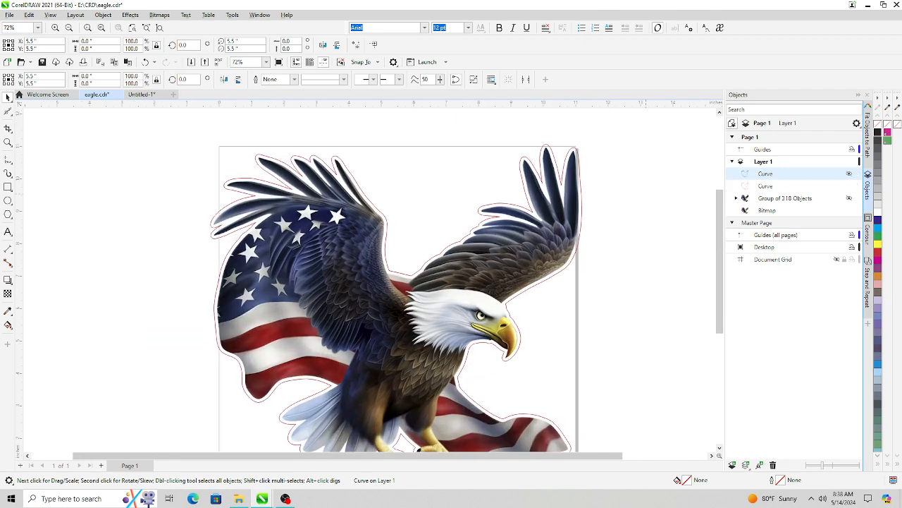
scroll(634, 198, "up", 1)
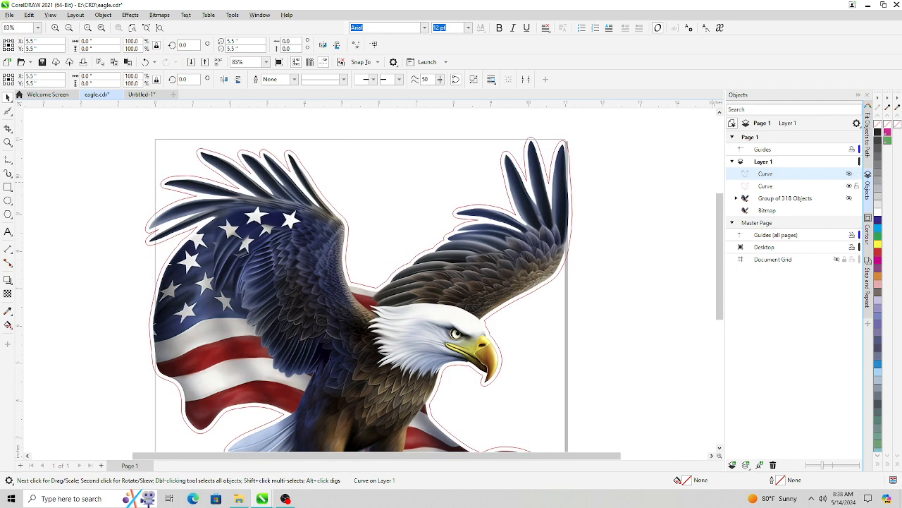
left_click(767, 186)
key("ctrl+F9")
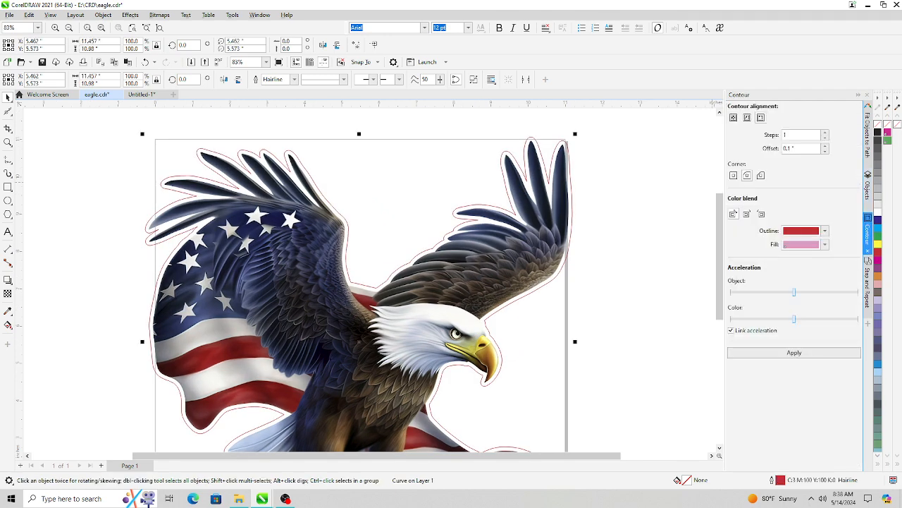
left_click(825, 150)
left_click(825, 151)
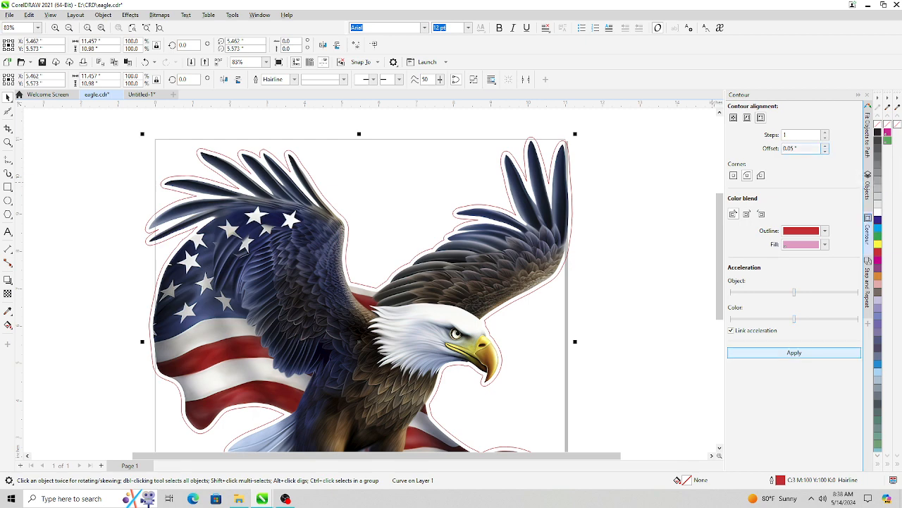
left_click(794, 352)
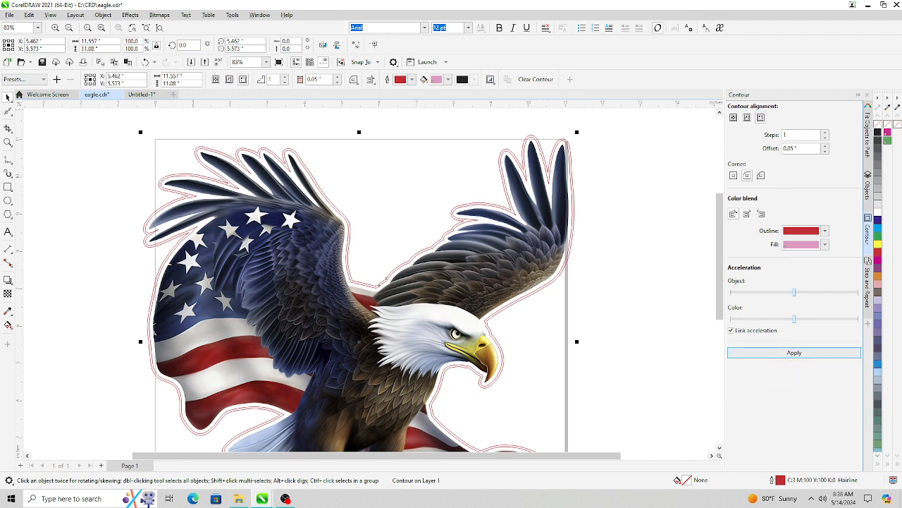
left_click(29, 15)
left_click(42, 27)
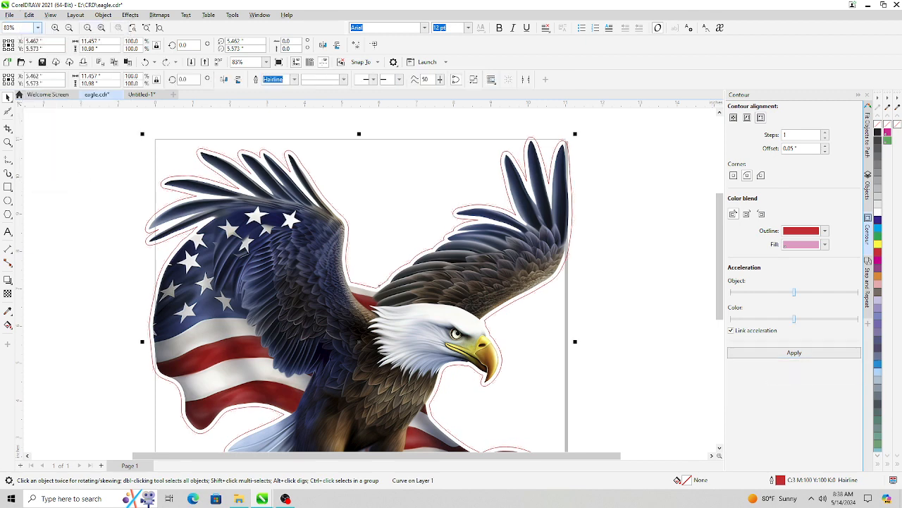
- Try a 0.02-inch contour on the outer curve, inspect it up close, then undo it
left_click(825, 150)
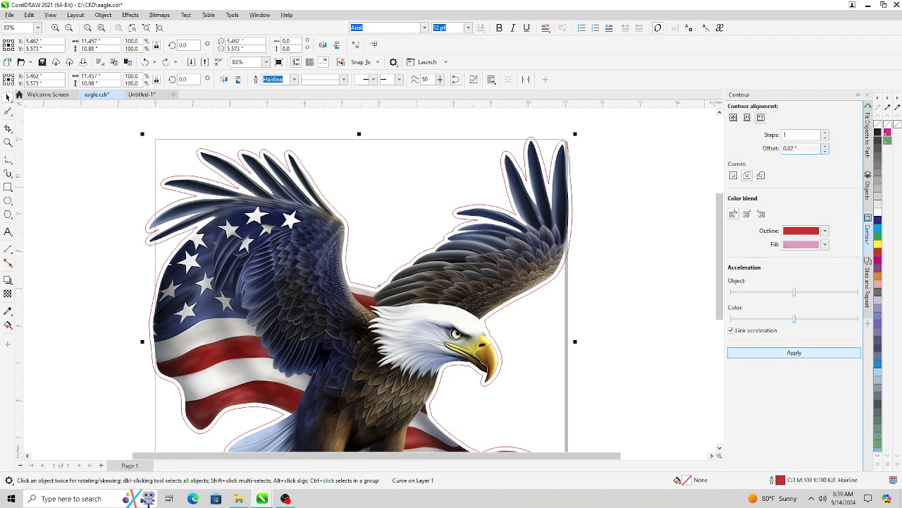
left_click(765, 352)
scroll(469, 323, "up", 6)
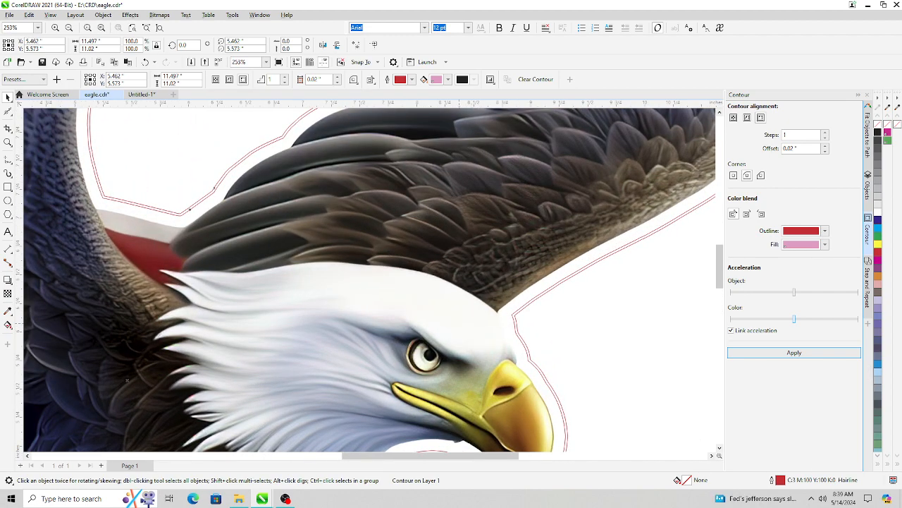
scroll(459, 327, "down", 3)
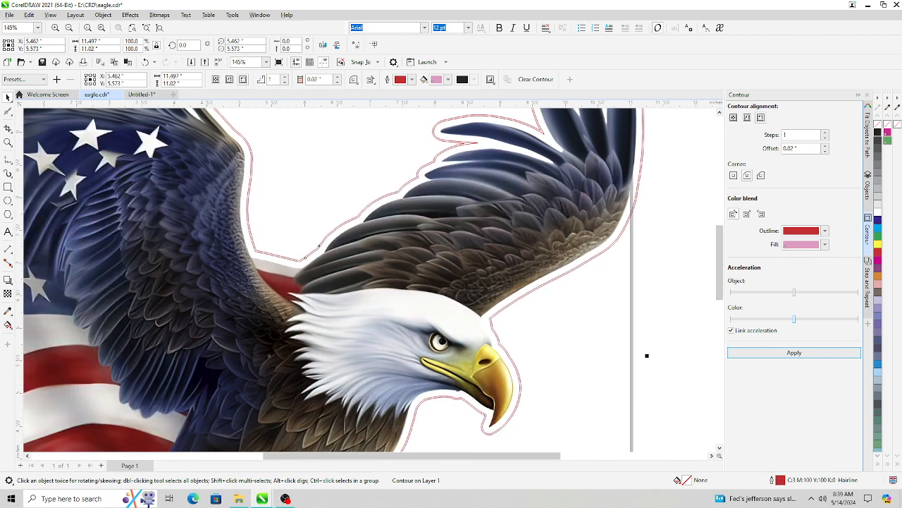
left_click(30, 15)
left_click(48, 27)
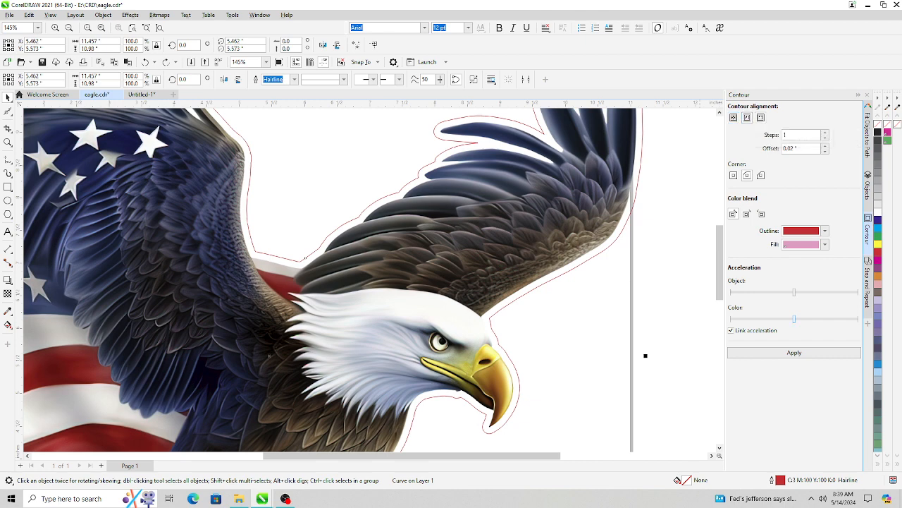
- Apply a contour with a 0.1-inch offset to the outer curve
left_click(825, 146)
left_click(825, 145)
left_click(825, 146)
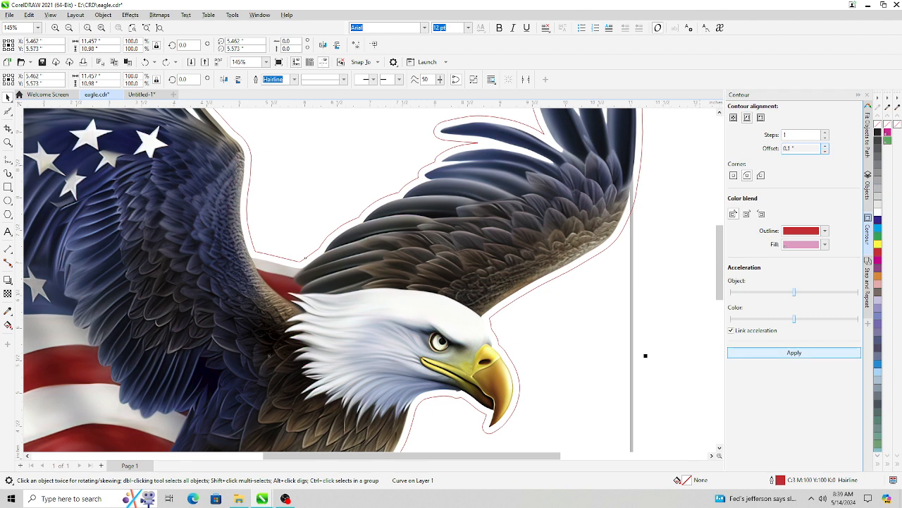
left_click(760, 353)
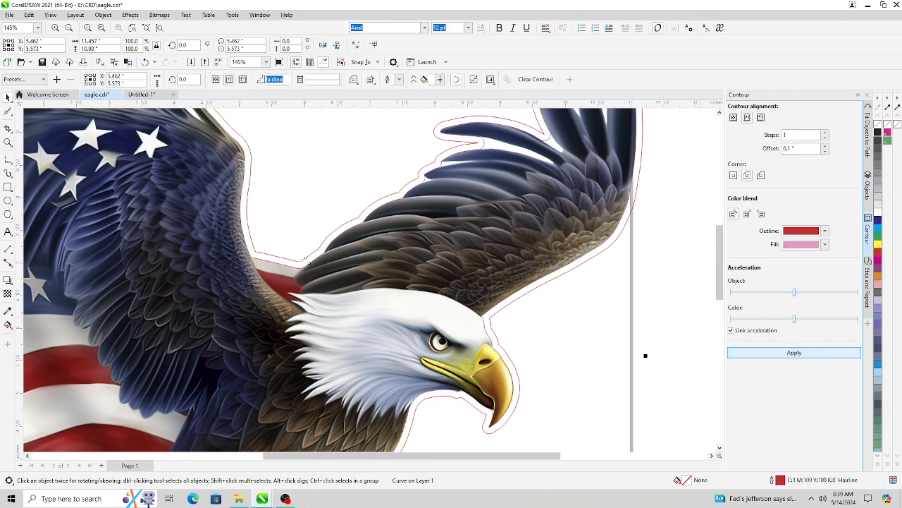
- Break the new contour apart and hide the resulting outermost curve
scroll(372, 309, "up", 2)
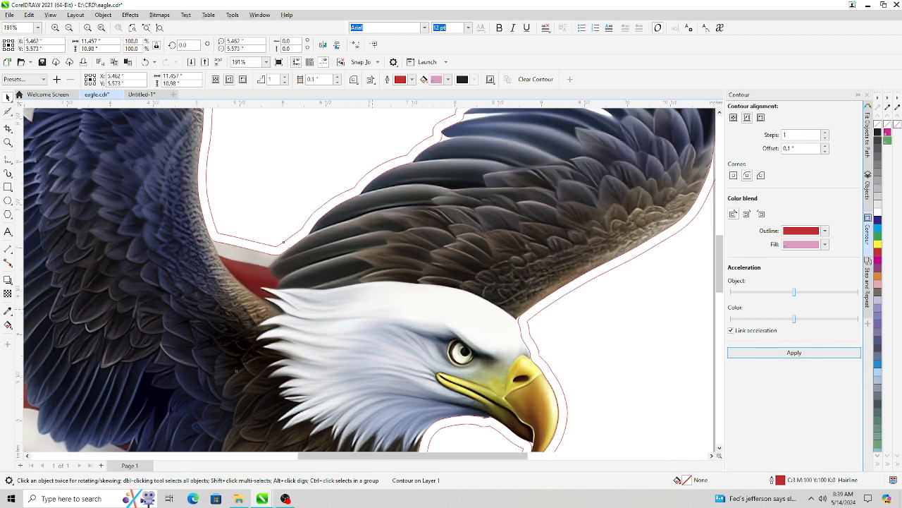
left_click(867, 187)
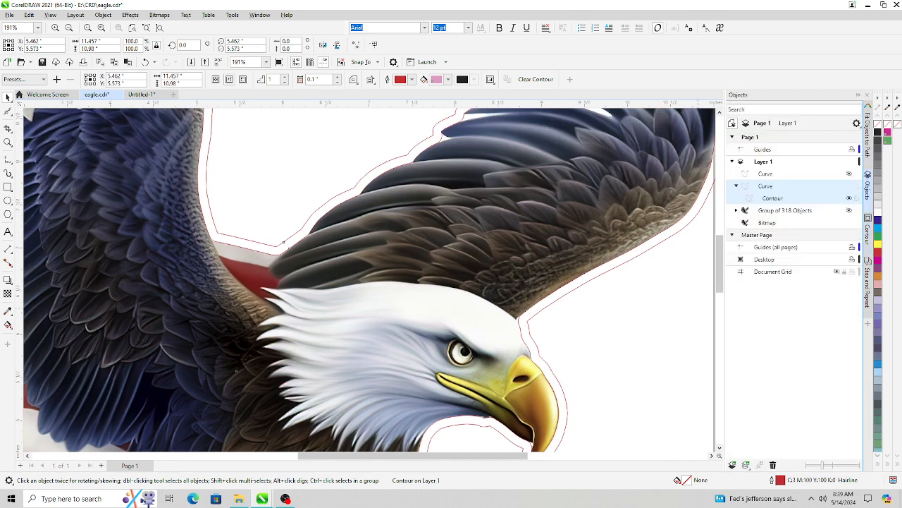
right_click(773, 198)
left_click(794, 203)
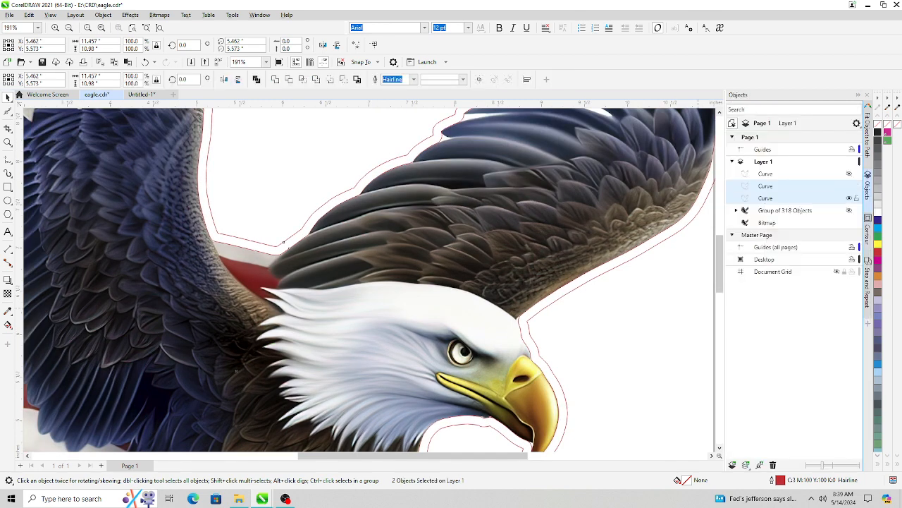
left_click(775, 186)
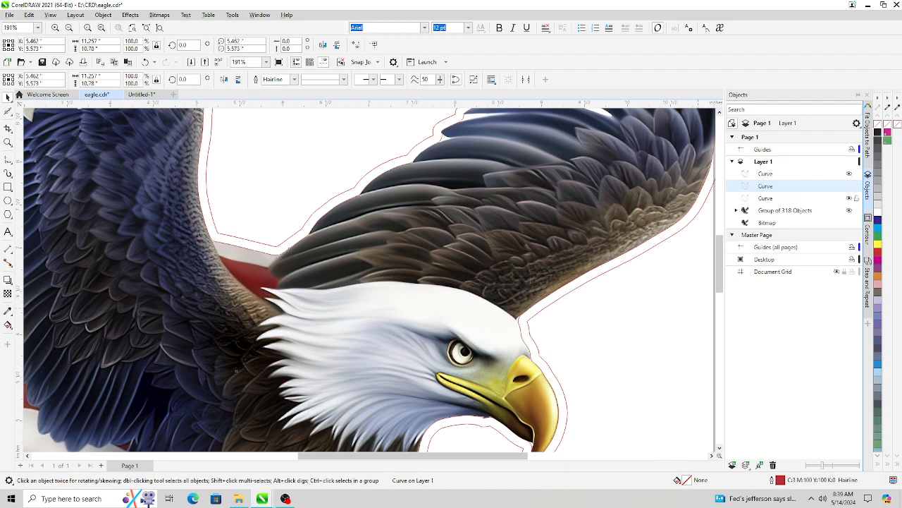
left_click(849, 198)
- Nudge a node of the offset curve near the flag's lower edge with the Shape tool
scroll(658, 275, "down", 2)
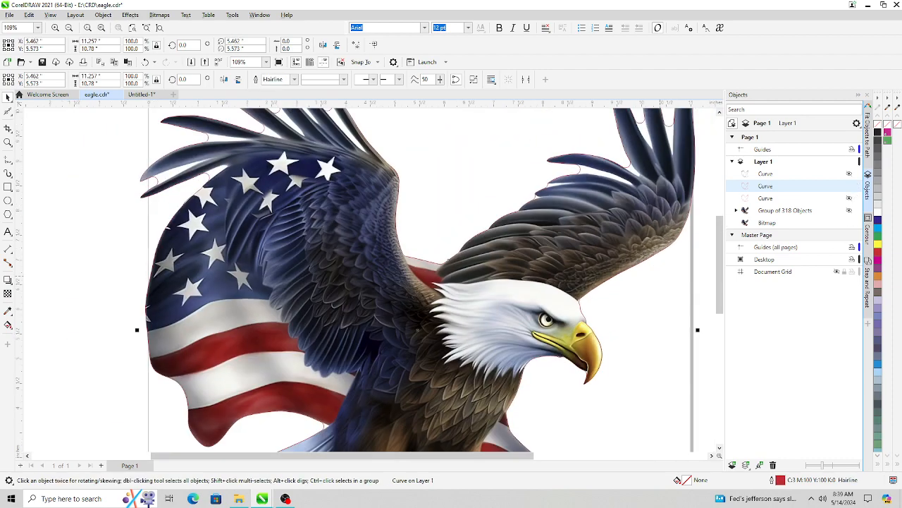
scroll(662, 265, "down", 1)
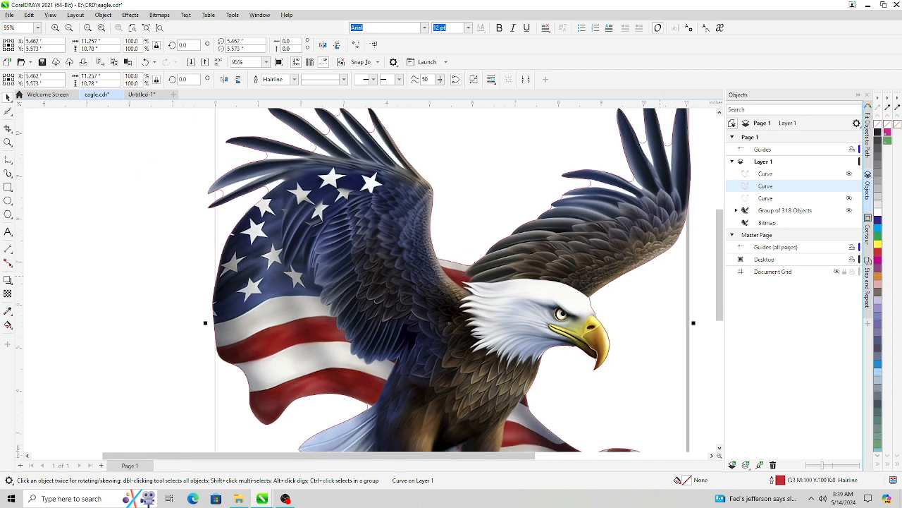
scroll(672, 269, "down", 1)
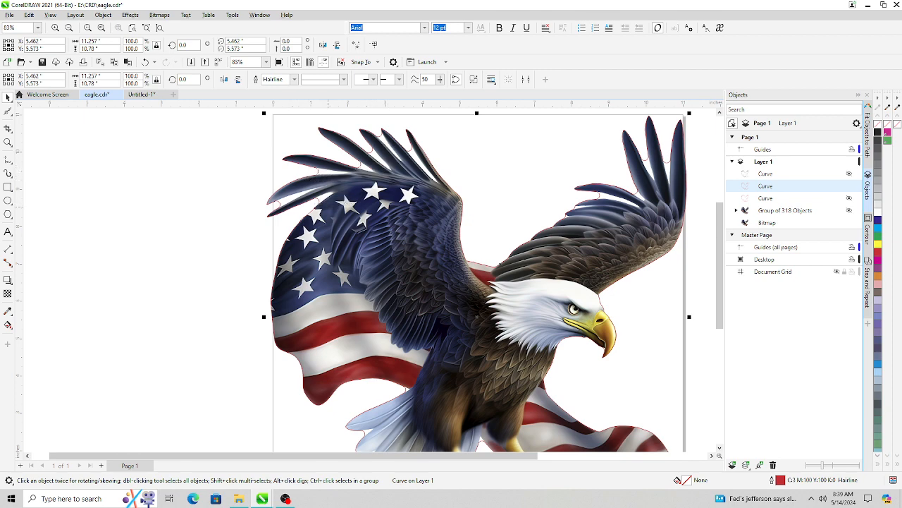
scroll(403, 387, "down", 1)
scroll(404, 386, "up", 4)
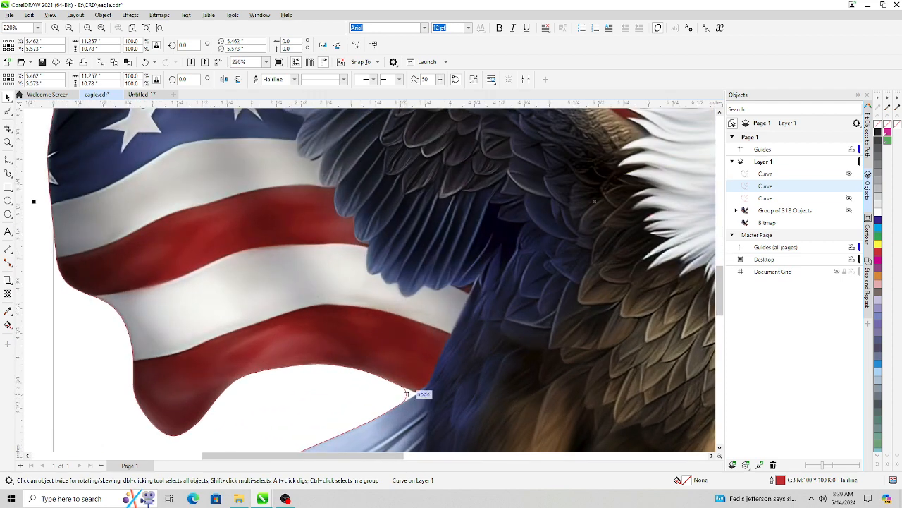
left_click(7, 112)
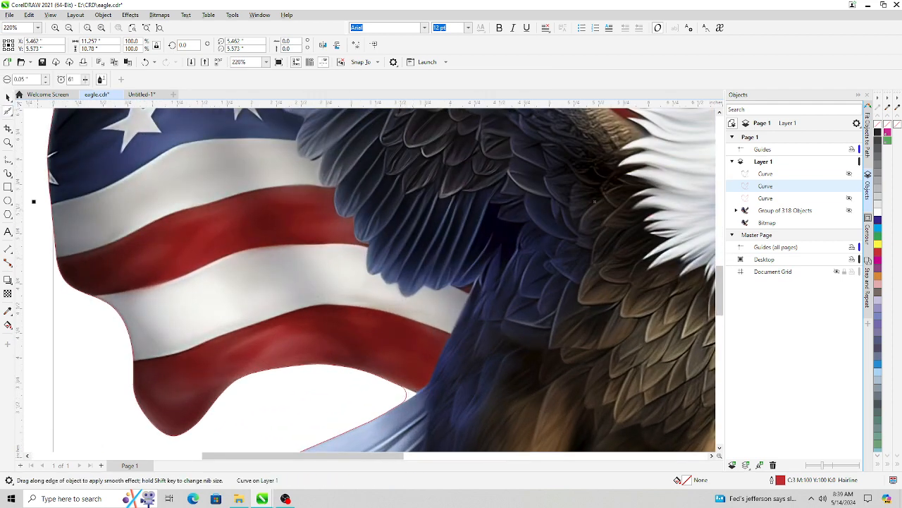
left_click(7, 111)
left_click(32, 111)
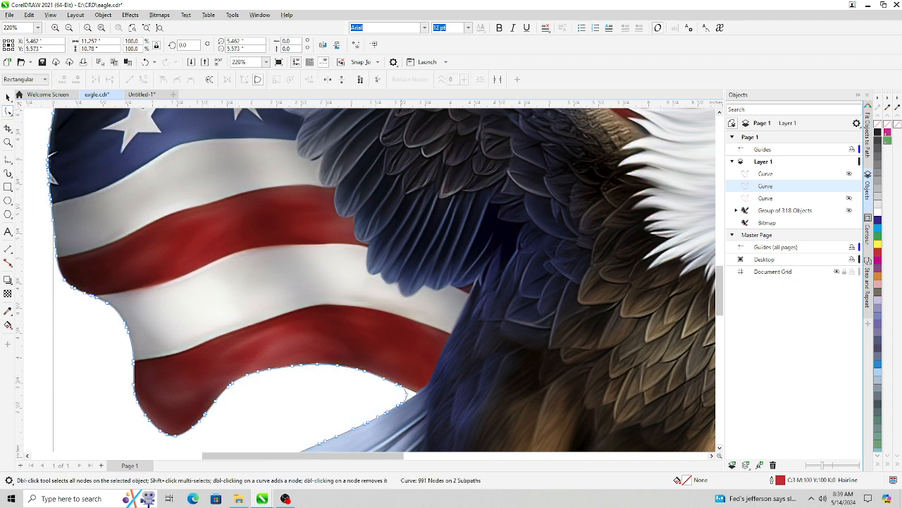
left_click(407, 394)
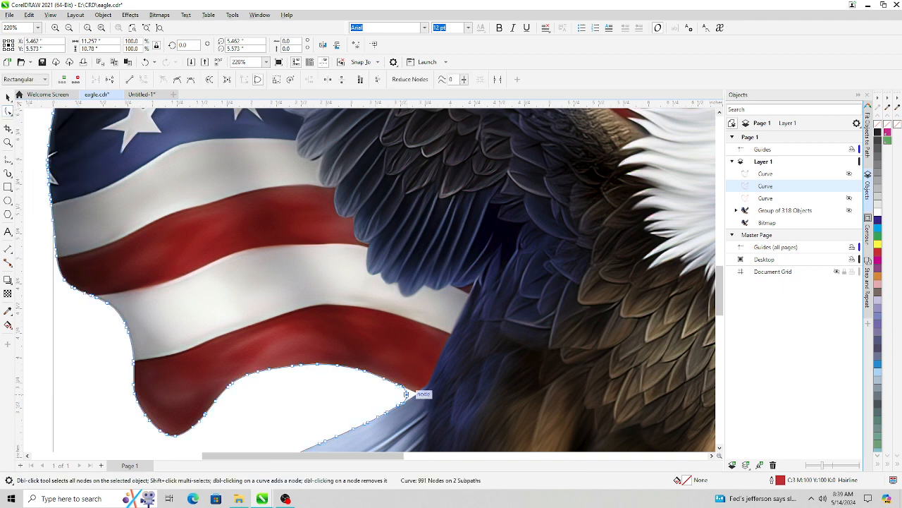
left_click_drag(406, 394, 415, 391)
- Drag two nodes of the offset curve along the upper wing feathers with the Shape tool
left_click(720, 112)
left_click(719, 112)
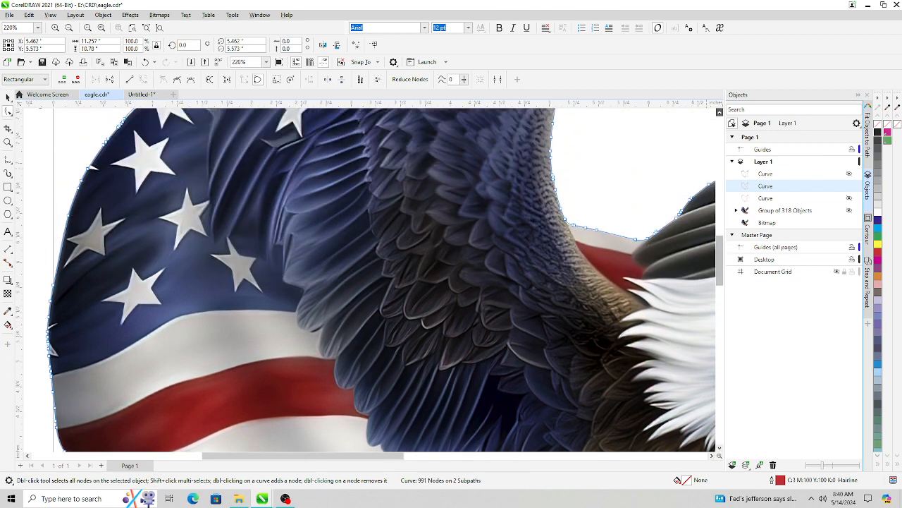
left_click(719, 111)
left_click(720, 112)
left_click(720, 112)
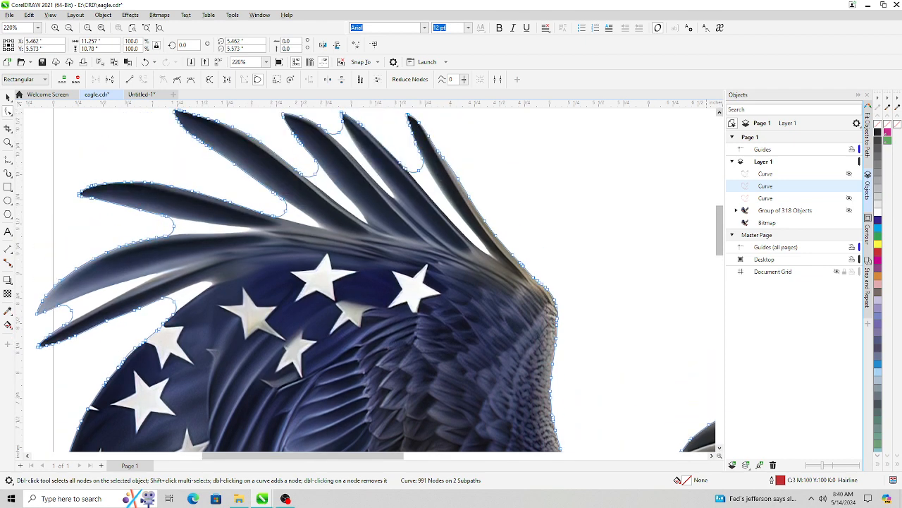
left_click_drag(175, 301, 213, 283)
left_click_drag(172, 227, 248, 227)
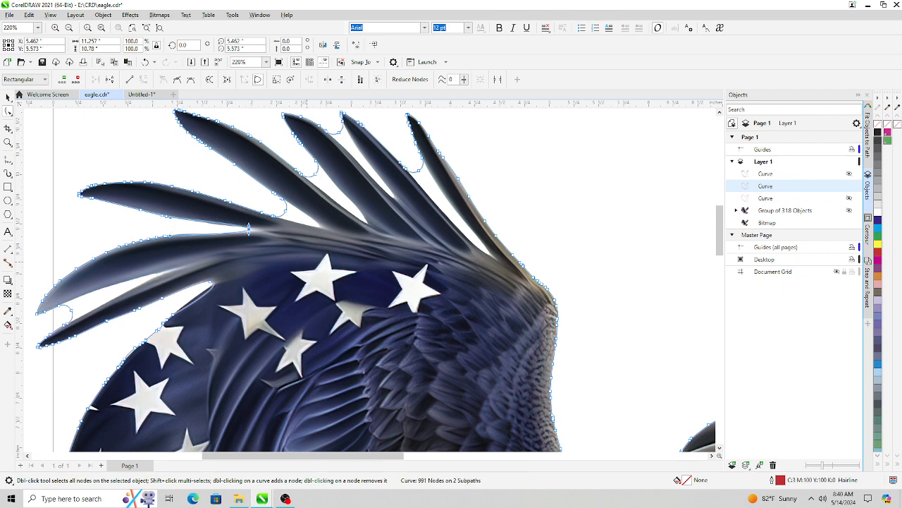
- Undo the recent node edits and the hiding of the outermost contour curve
left_click(8, 96)
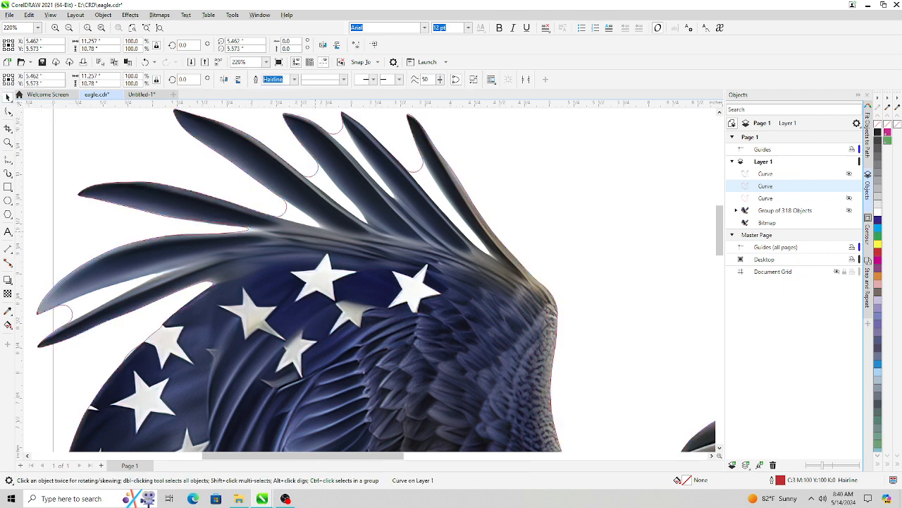
left_click(29, 15)
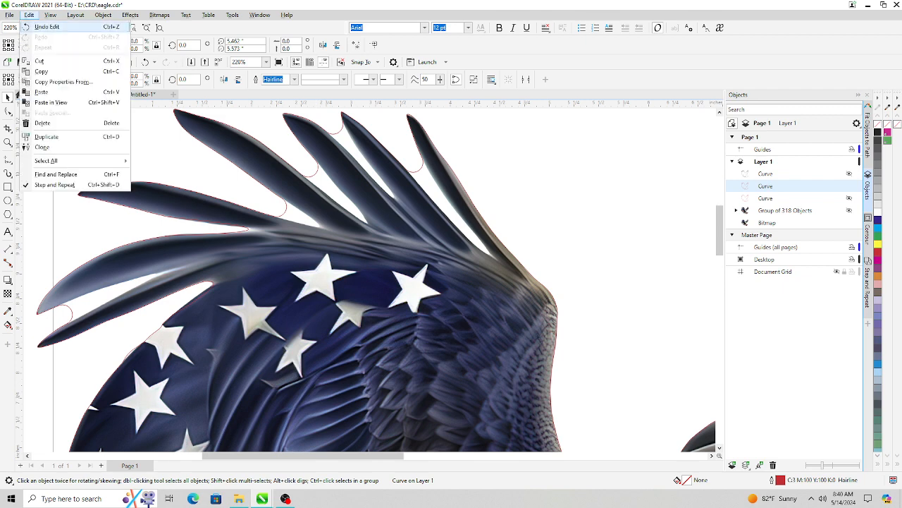
left_click(49, 27)
left_click(29, 15)
left_click(49, 27)
left_click(29, 15)
left_click(49, 27)
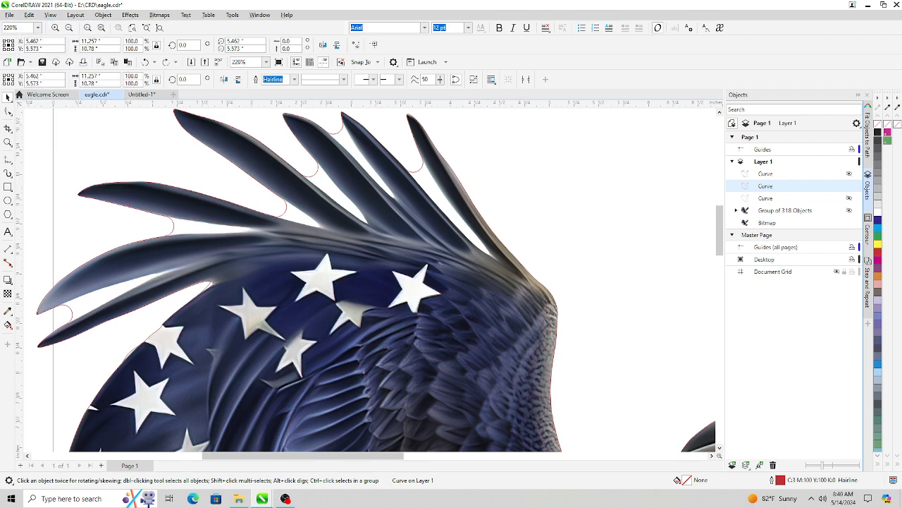
left_click(29, 15)
left_click(50, 27)
left_click(29, 15)
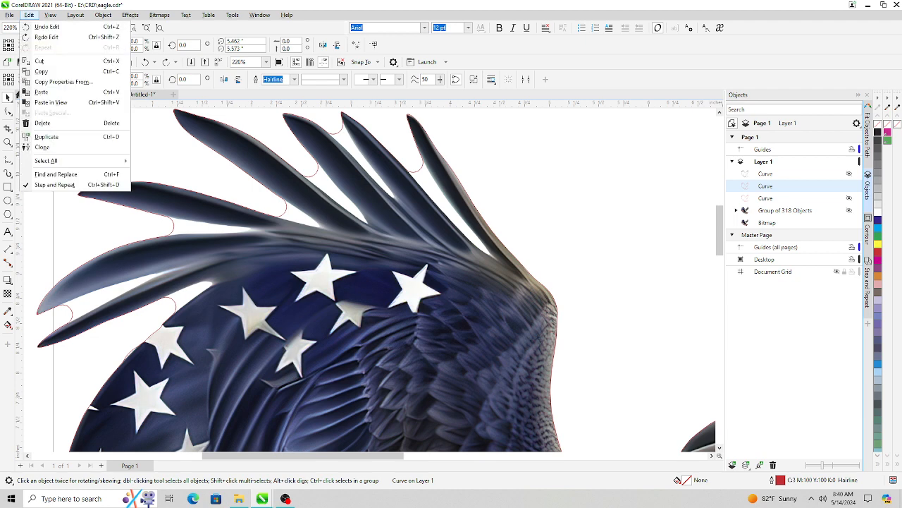
left_click(49, 27)
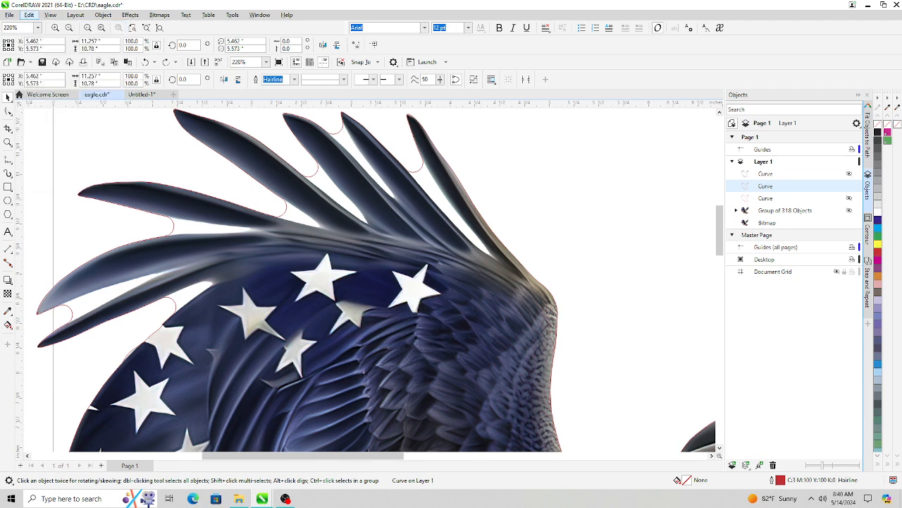
left_click(28, 15)
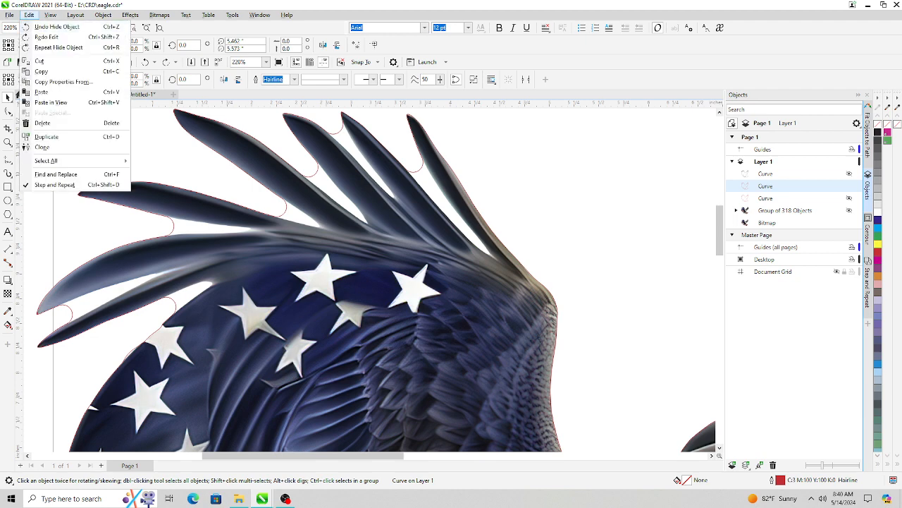
left_click(49, 27)
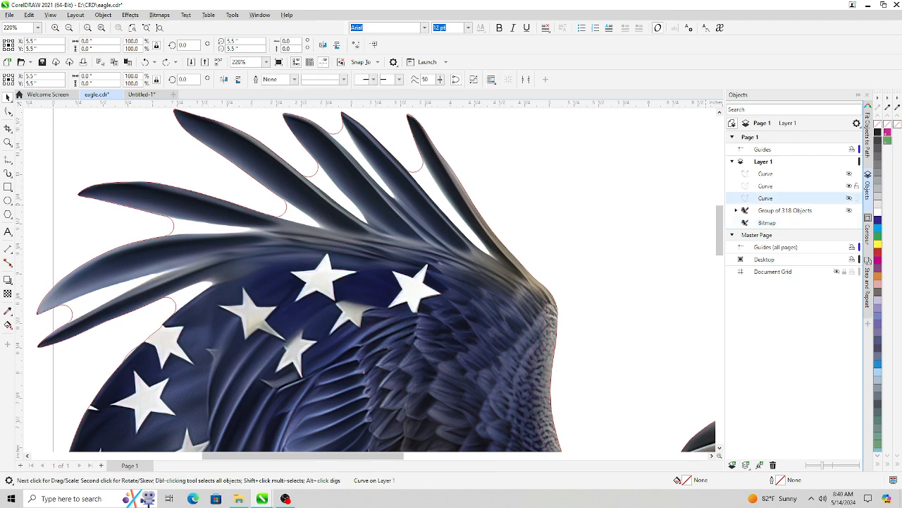
- Delete the broken-apart outer contour curve and make the original outer curve visible again
left_click(766, 185)
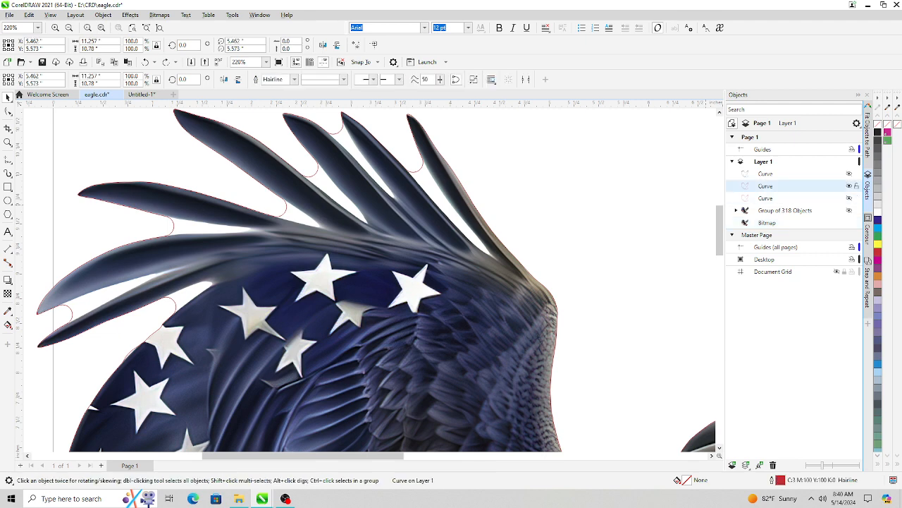
left_click(850, 186)
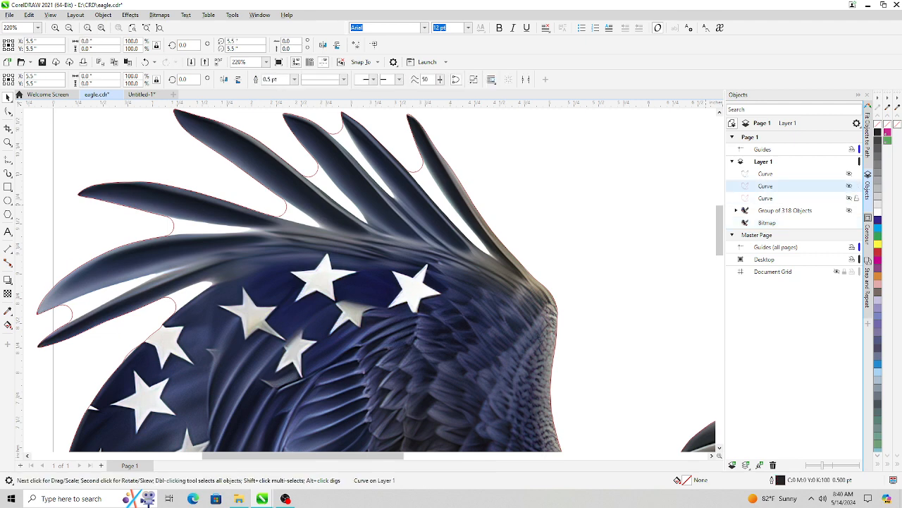
left_click(850, 198)
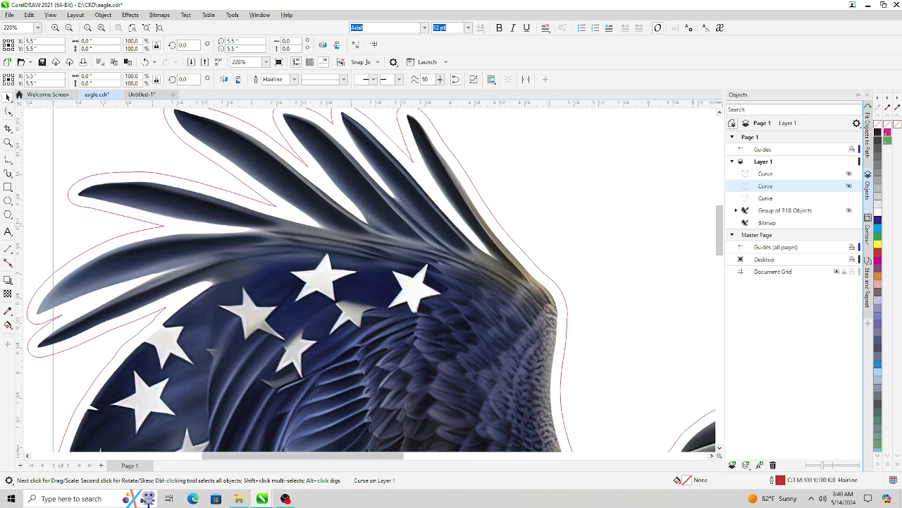
left_click(766, 198)
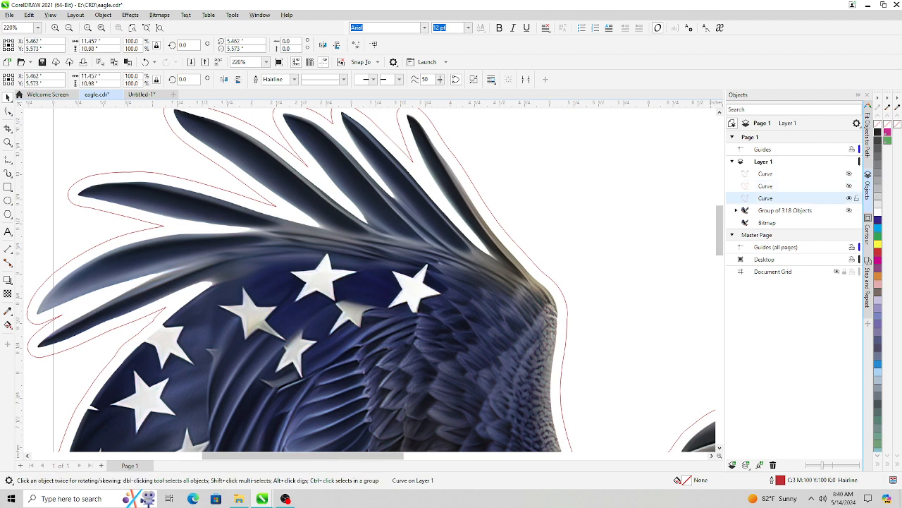
right_click(767, 198)
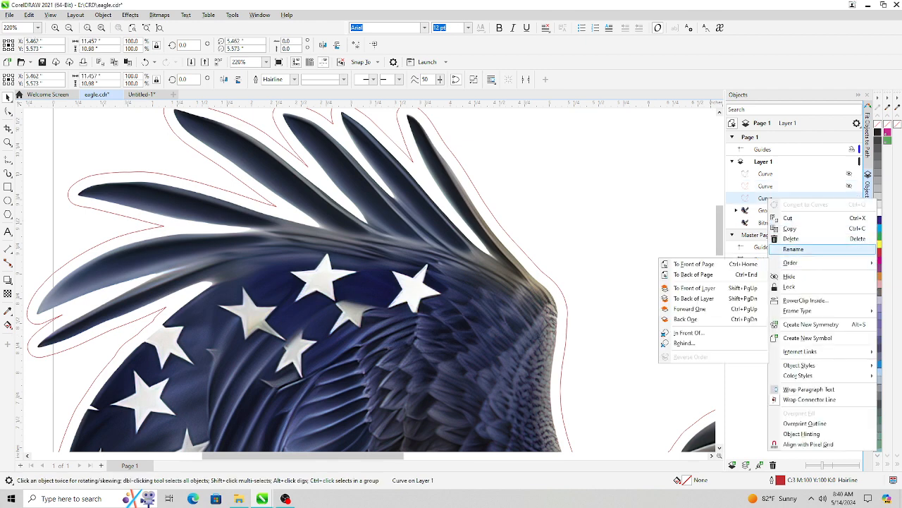
left_click(791, 239)
left_click(765, 185)
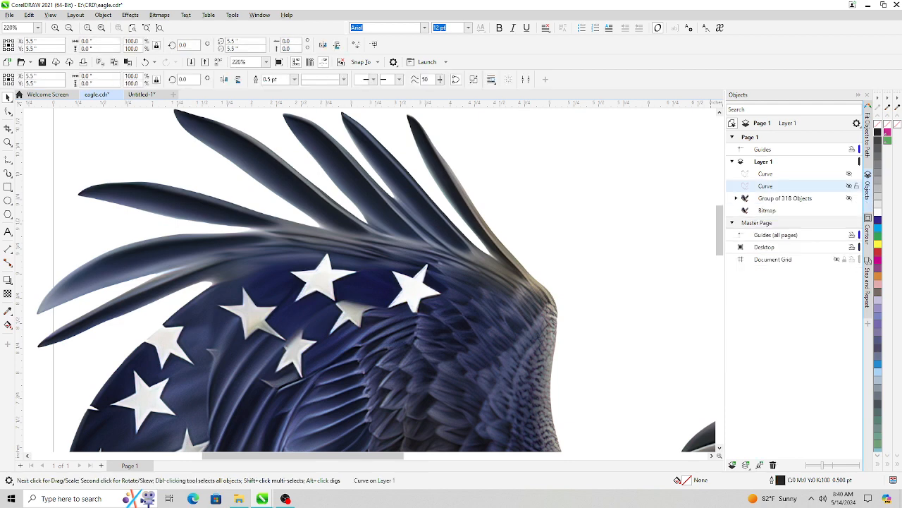
left_click(849, 186)
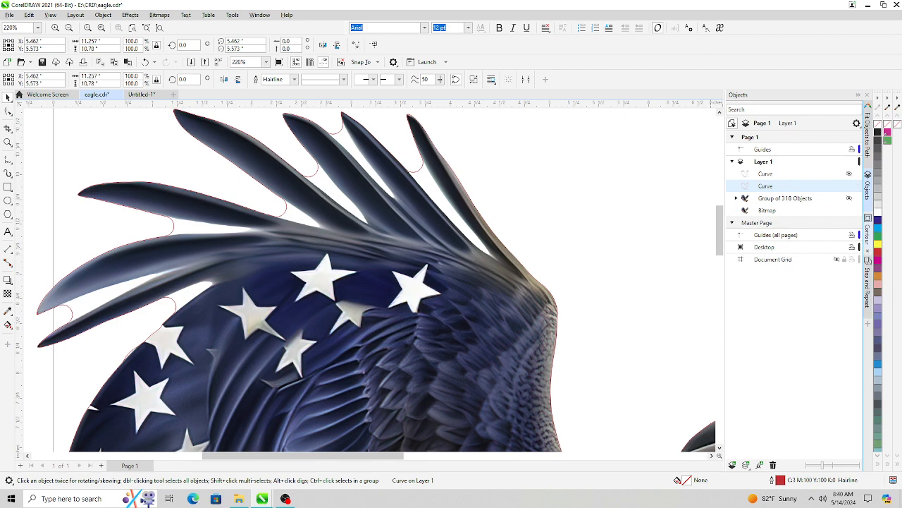
- Try a 0.1-inch contour on the outer curve, then undo it
left_click(868, 234)
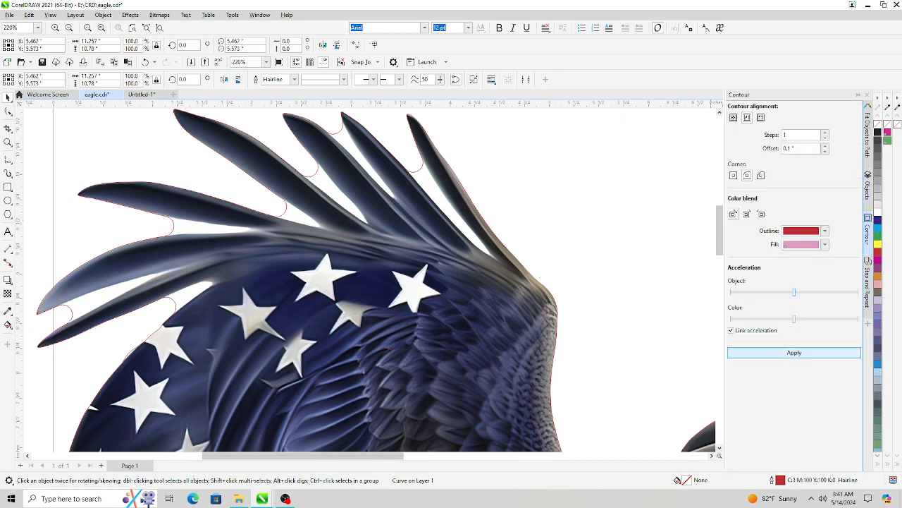
left_click(789, 353)
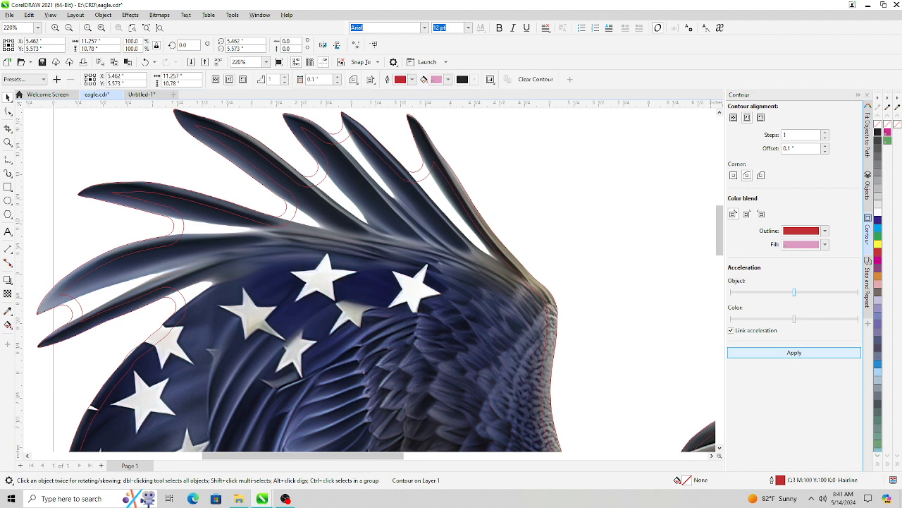
left_click(29, 15)
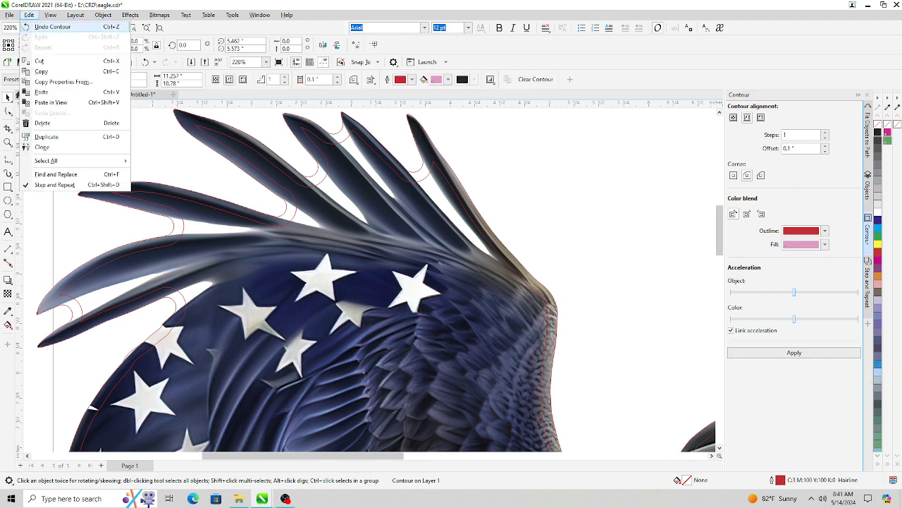
left_click(53, 26)
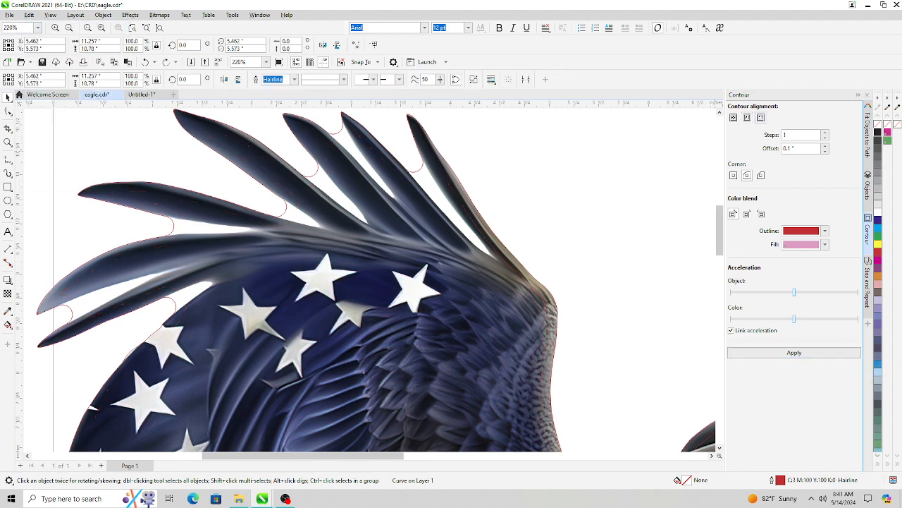
- Try a contour with a 0.05-inch offset on the outer curve, then undo it
left_click(825, 151)
left_click(772, 352)
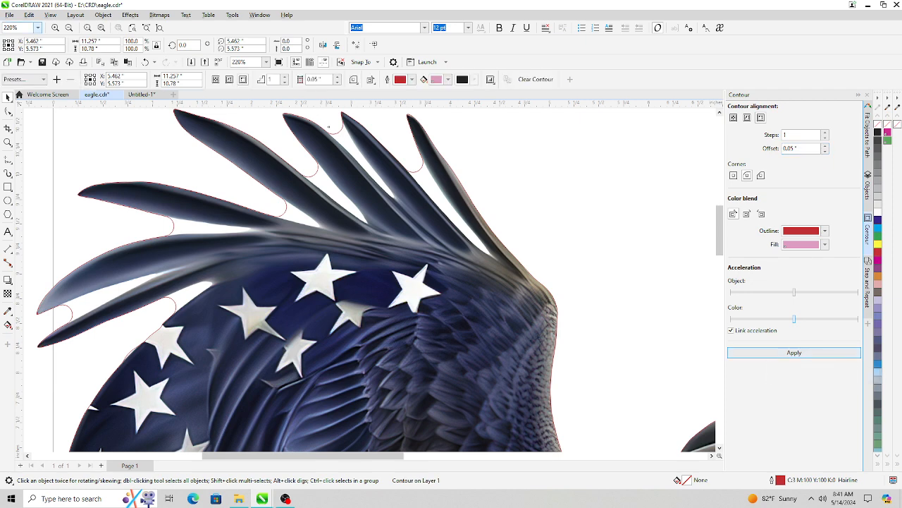
left_click(29, 14)
left_click(34, 27)
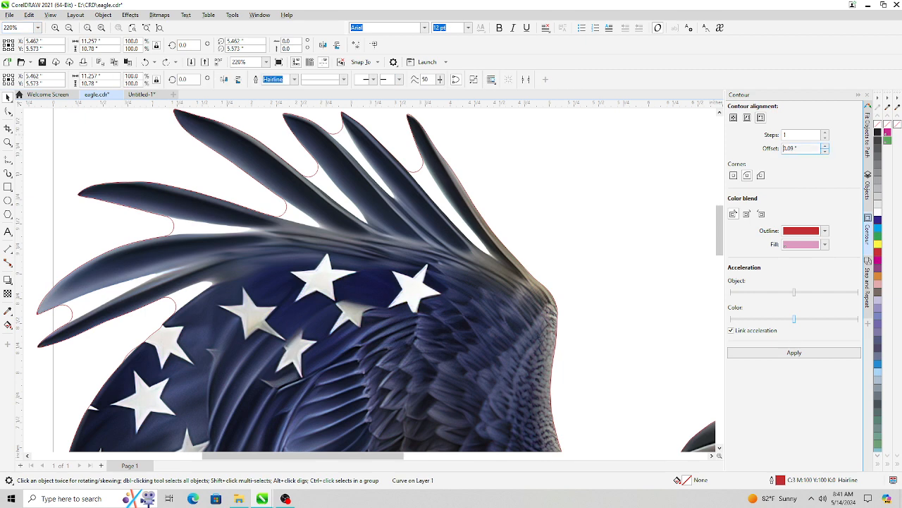
- Apply a 0.1-inch contour to the outer curve and break the contour apart
left_click(794, 353)
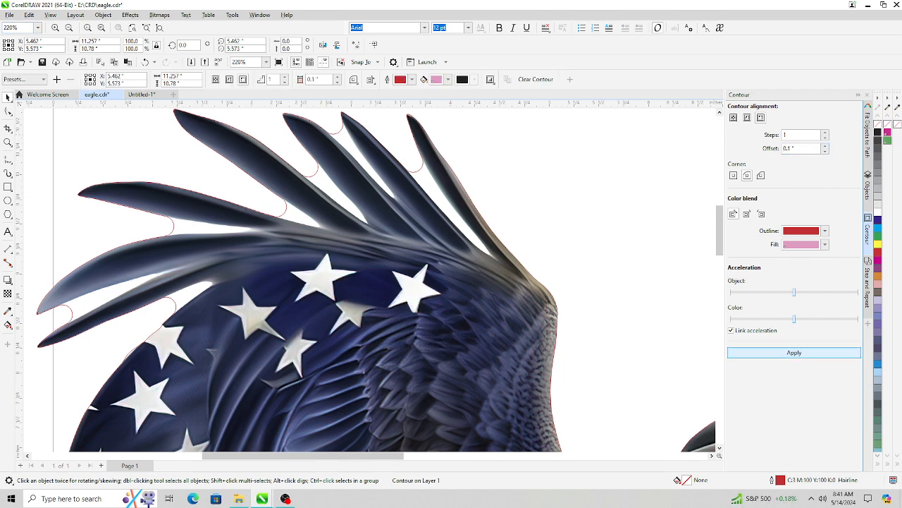
left_click(867, 187)
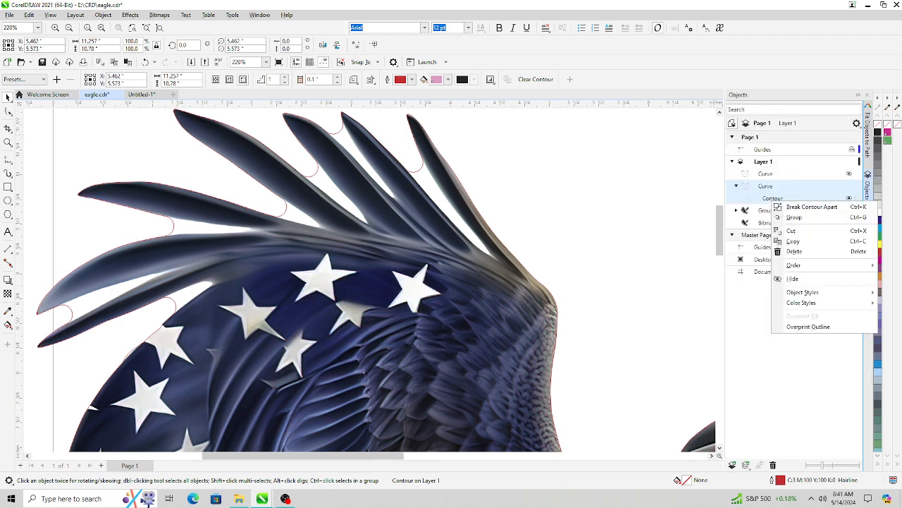
left_click(811, 207)
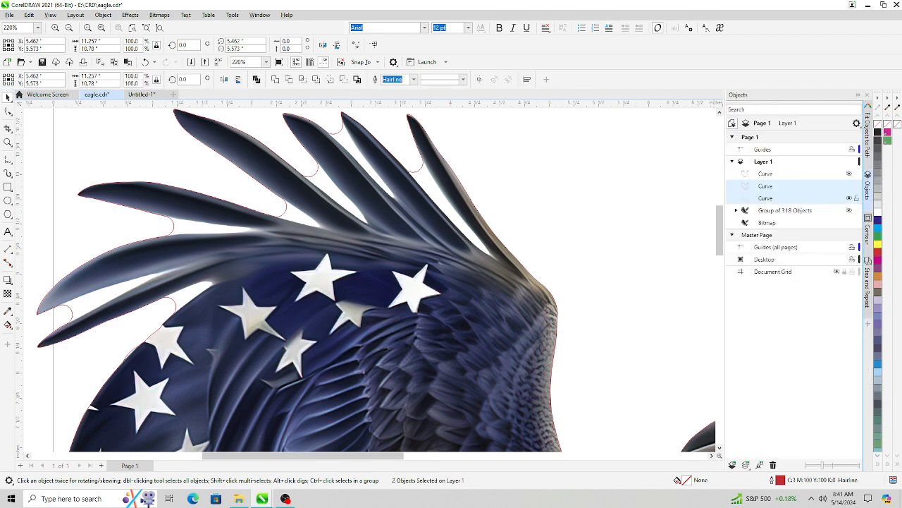
- Hide the original outer curve and delete the curve split off from the contour
left_click(782, 186)
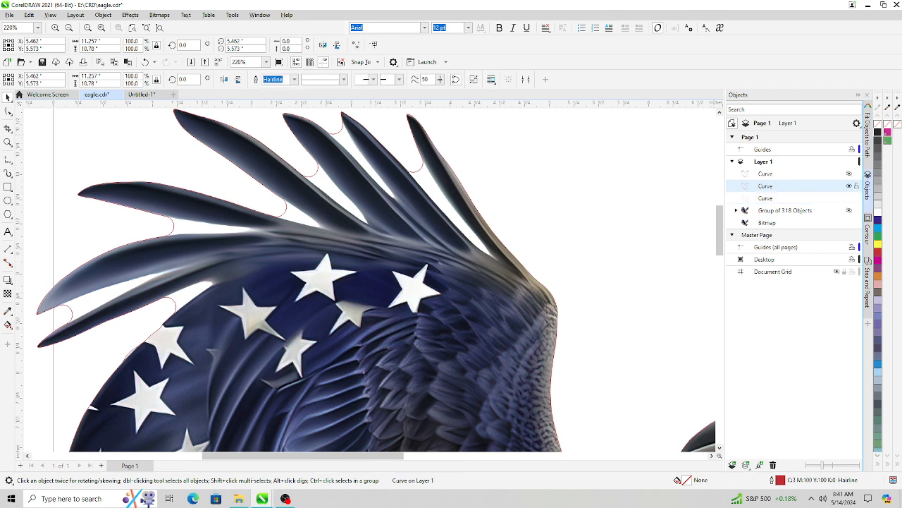
left_click(850, 186)
left_click(775, 198)
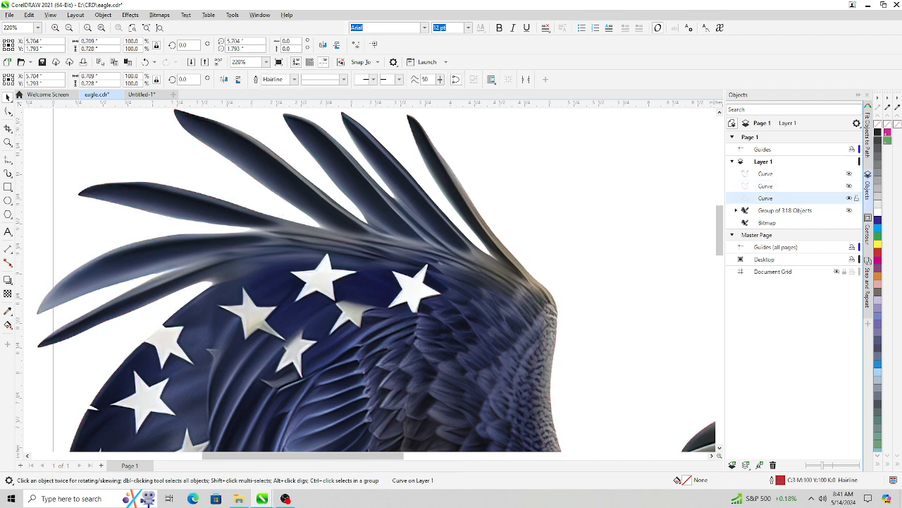
right_click(765, 198)
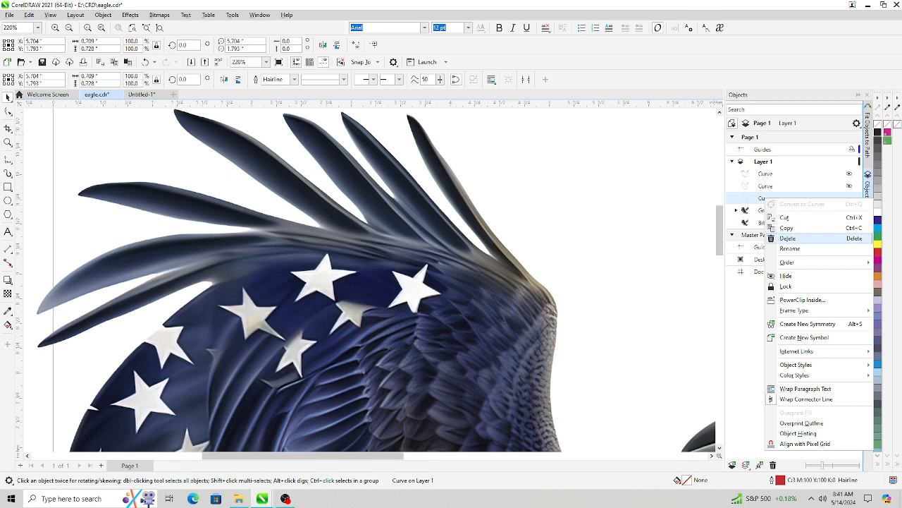
left_click(783, 238)
- Zoom out to review the whole eagle design and its outline
left_click(765, 187)
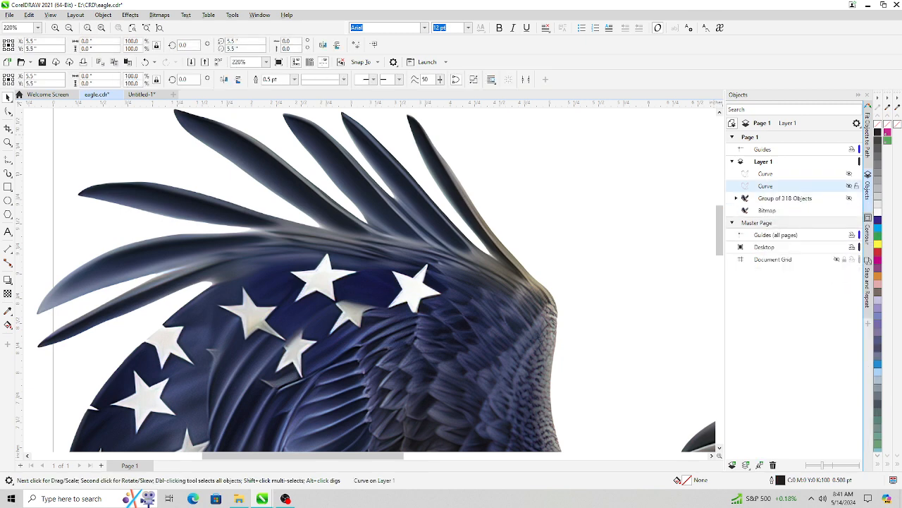
left_click(850, 186)
left_click(849, 186)
scroll(606, 205, "down", 5)
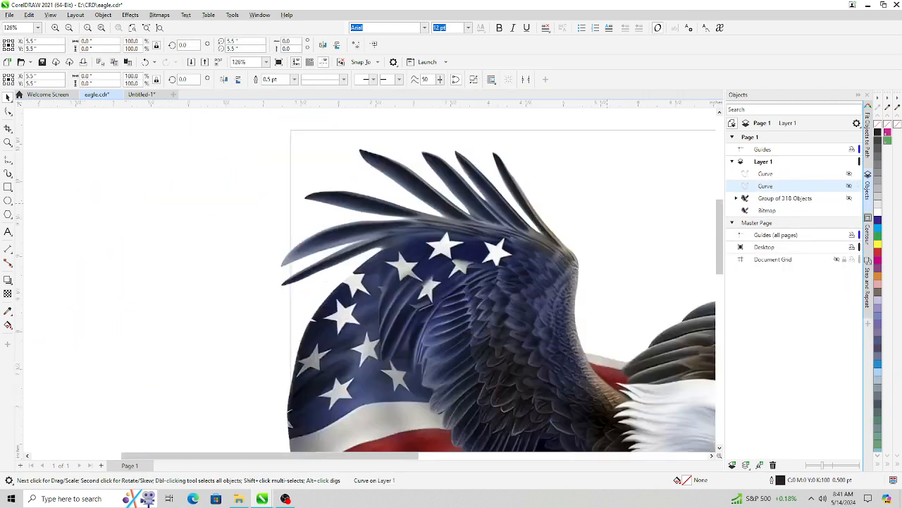
scroll(457, 383, "down", 4)
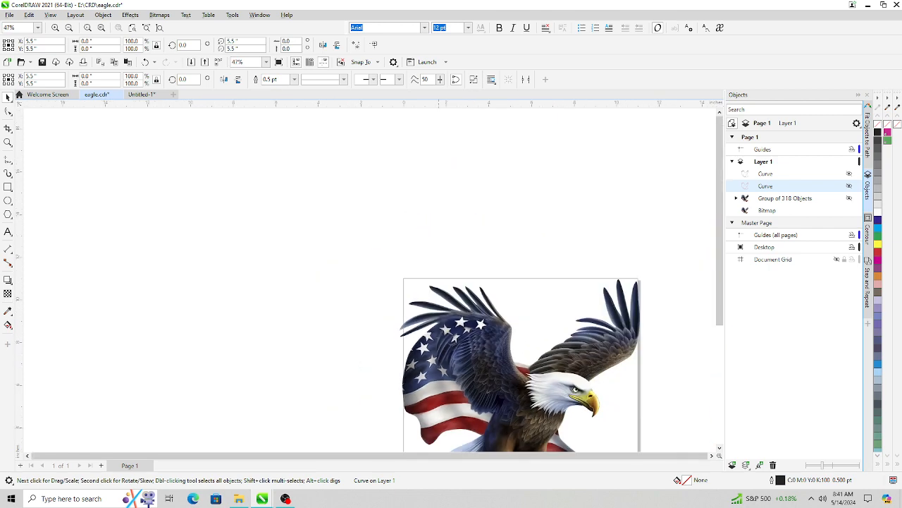
scroll(522, 317, "down", 3)
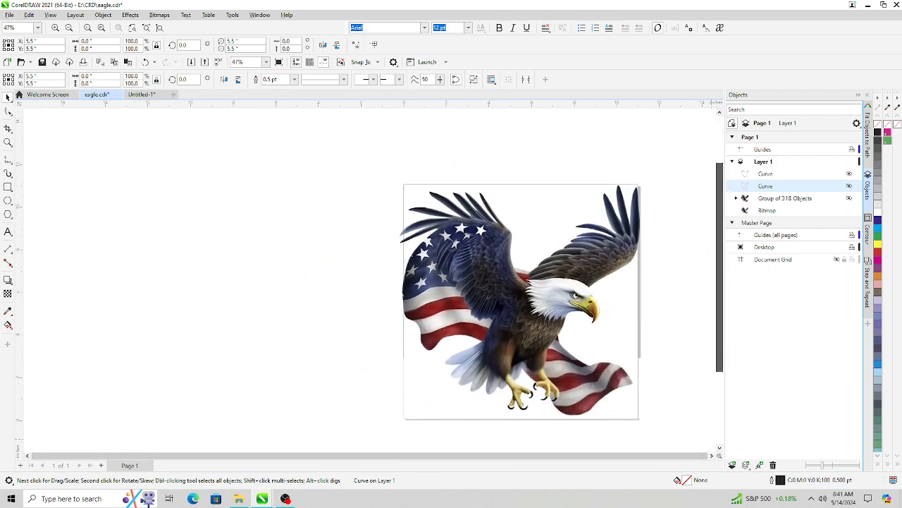
scroll(543, 373, "up", 3)
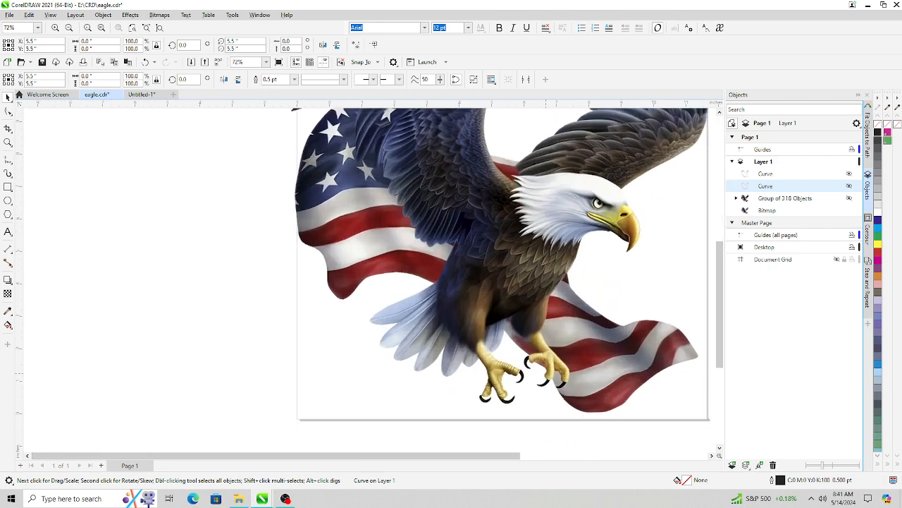
scroll(486, 279, "up", 3)
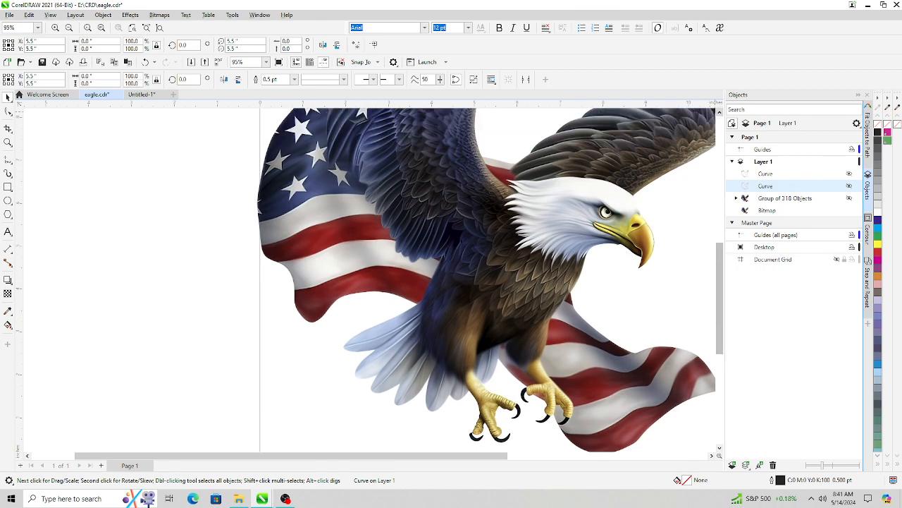
- Lock the lower outline curve and make the upper outline curve visible again in the object list
key("z")
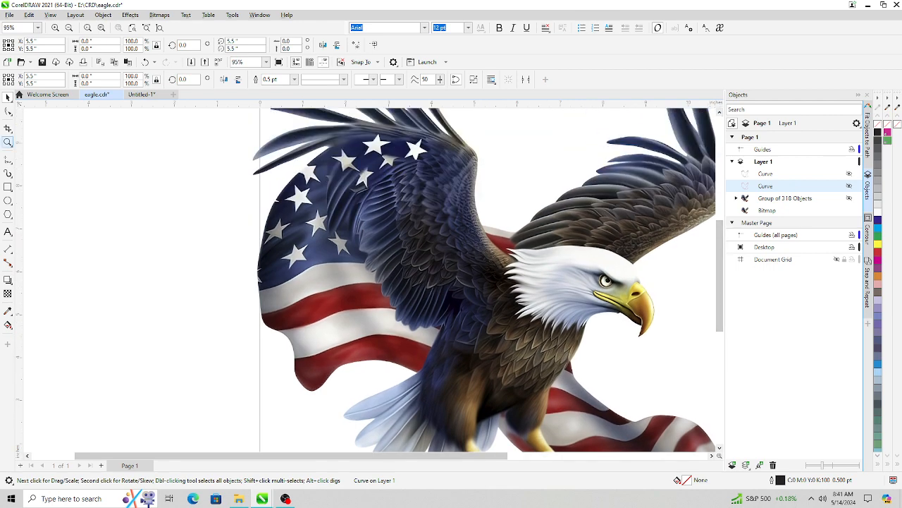
left_click(532, 311)
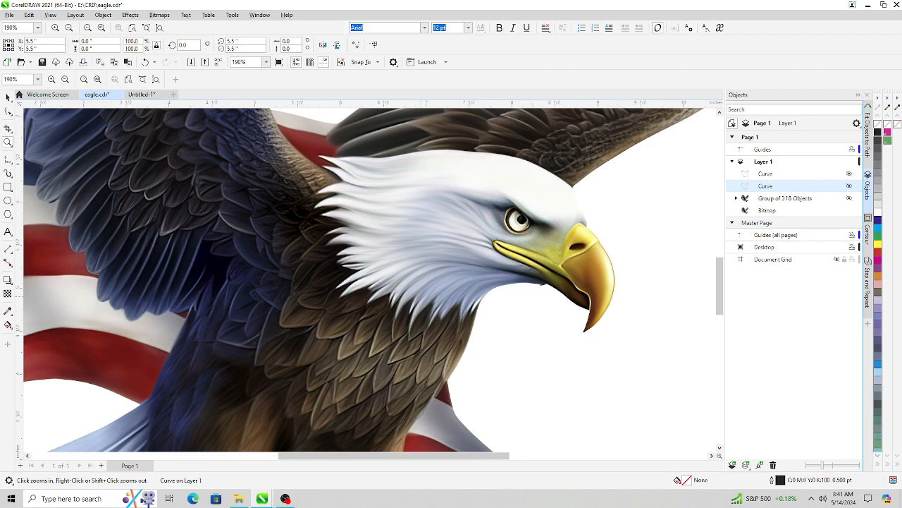
scroll(419, 288, "down", 6)
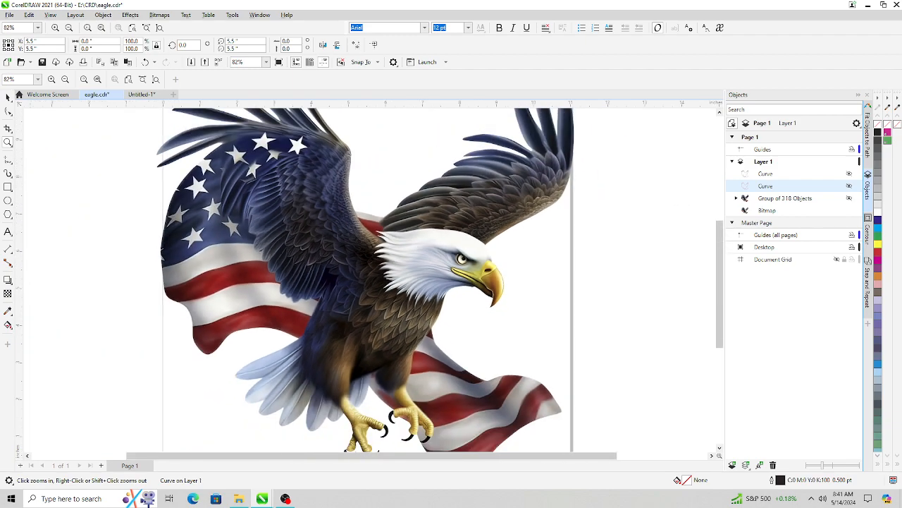
key("space")
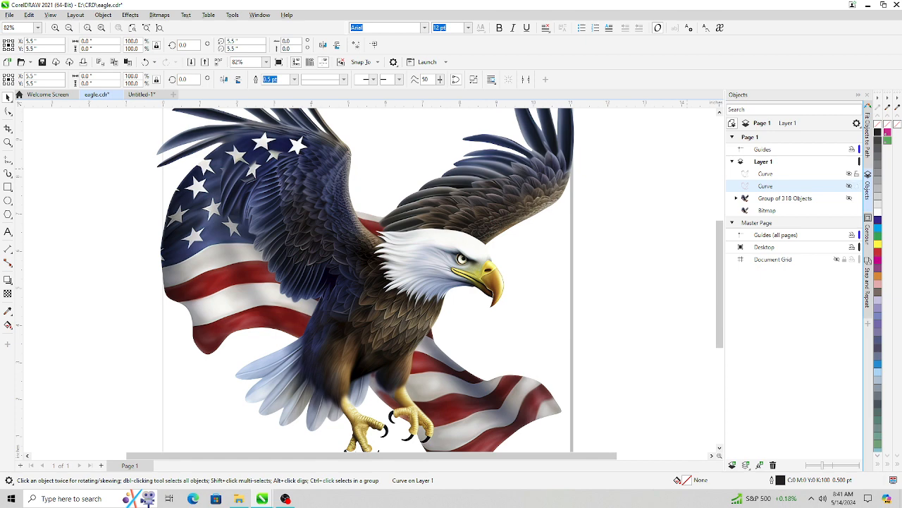
left_click(849, 187)
left_click(850, 186)
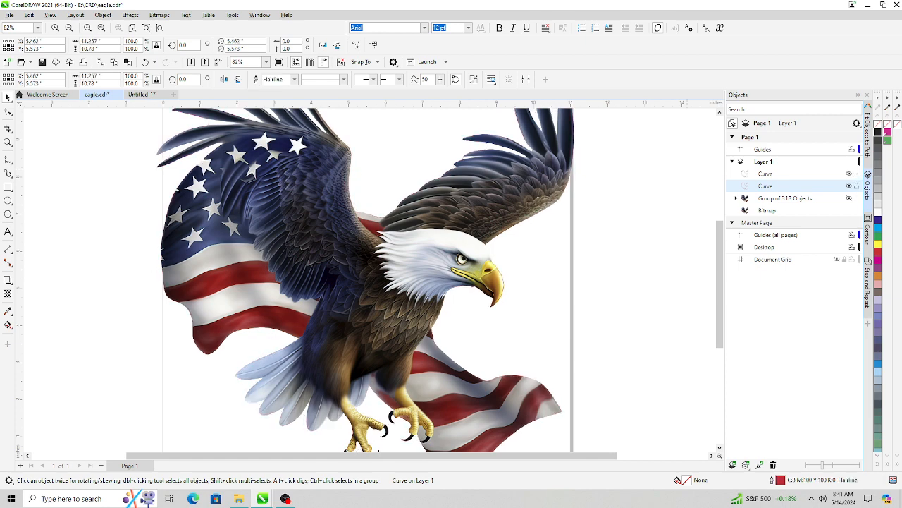
left_click(849, 173)
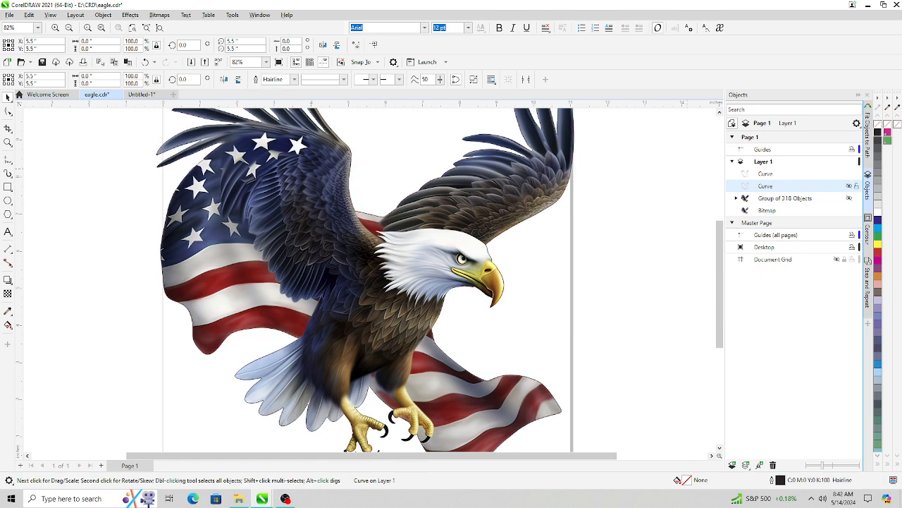
- Apply a one-step outside contour with a 0.1-inch offset to the upper outline curve
left_click(765, 174)
left_click(867, 234)
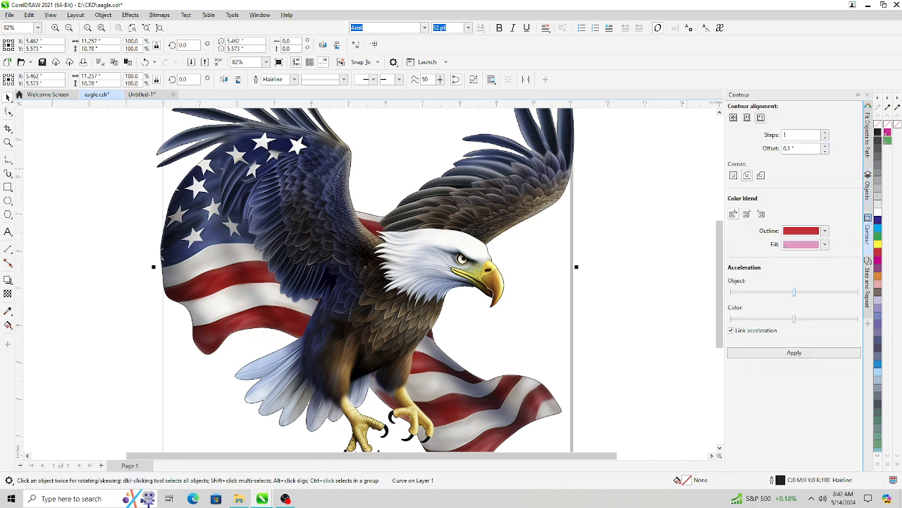
left_click(794, 352)
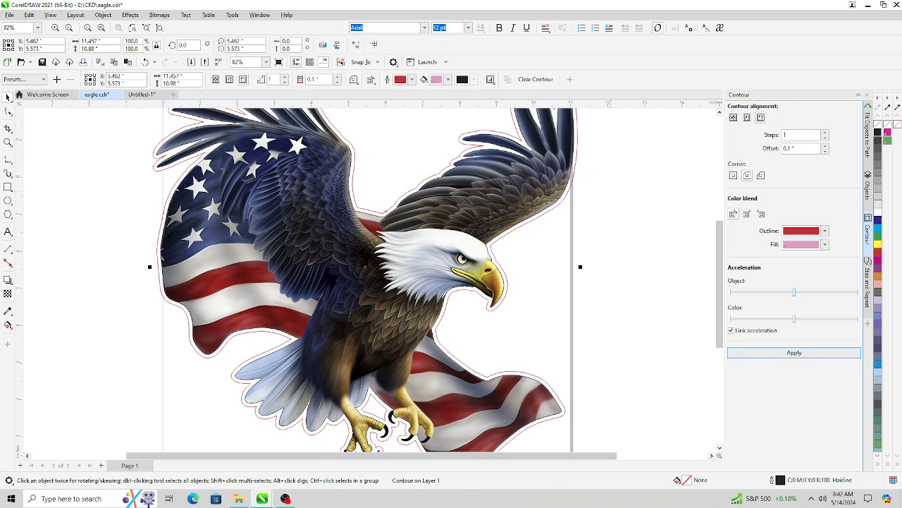
- Break the contour apart into separate curves and hide the original upper outline curve
scroll(611, 191, "up", 1)
scroll(611, 190, "down", 3)
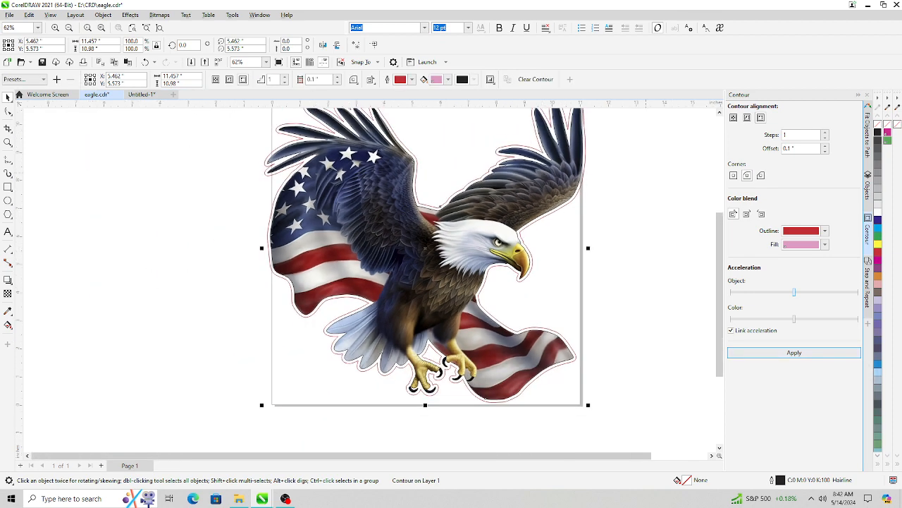
scroll(656, 175, "up", 1)
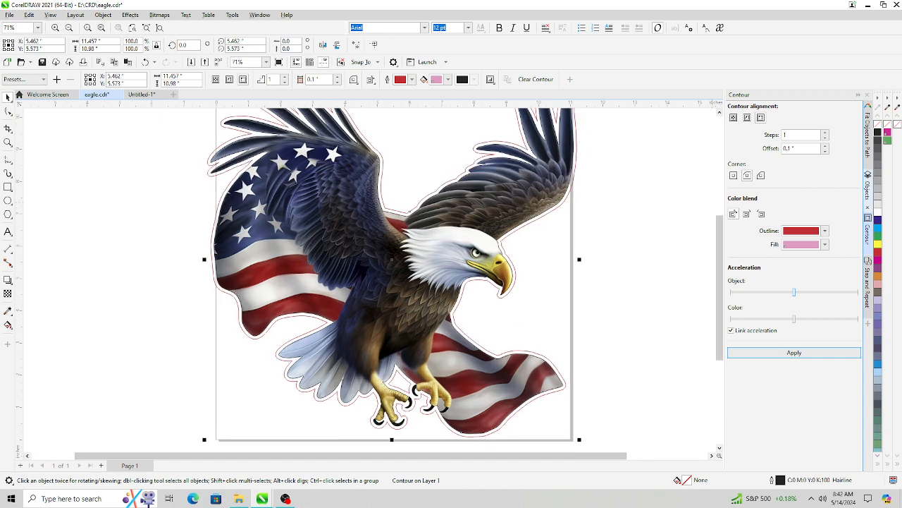
left_click(867, 189)
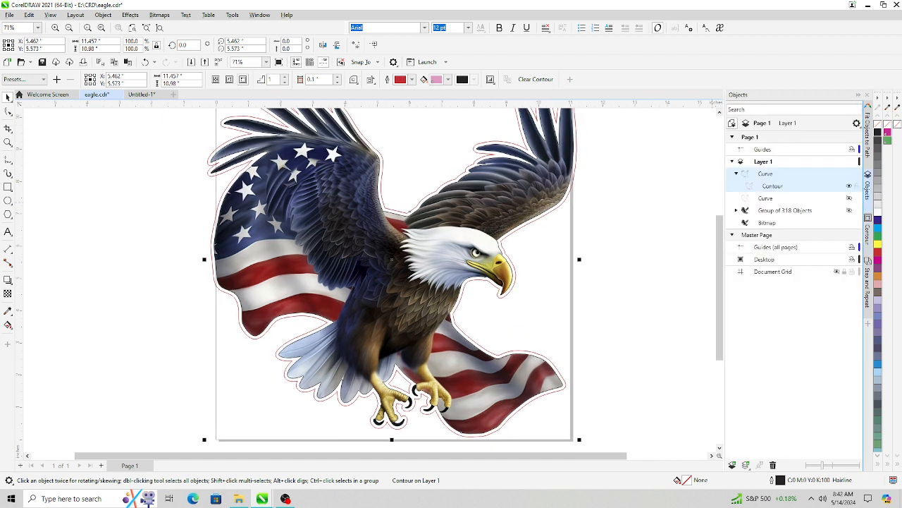
right_click(773, 186)
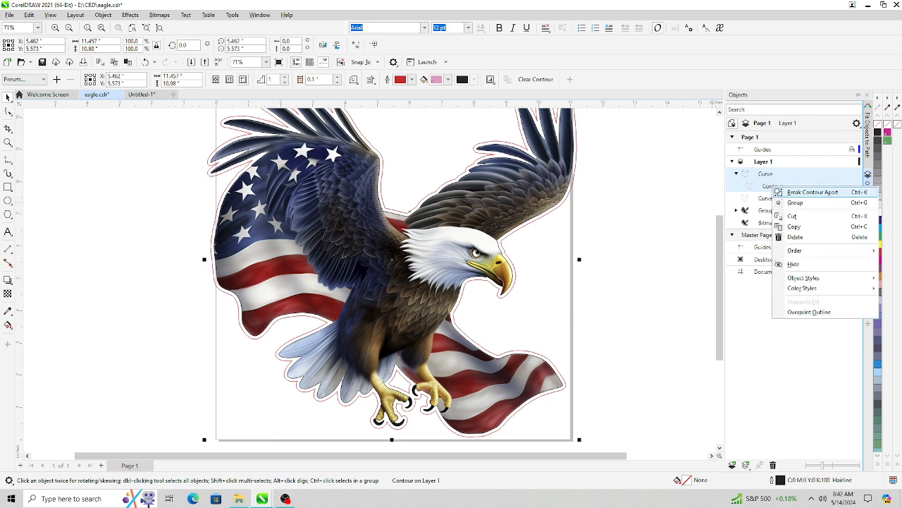
left_click(811, 192)
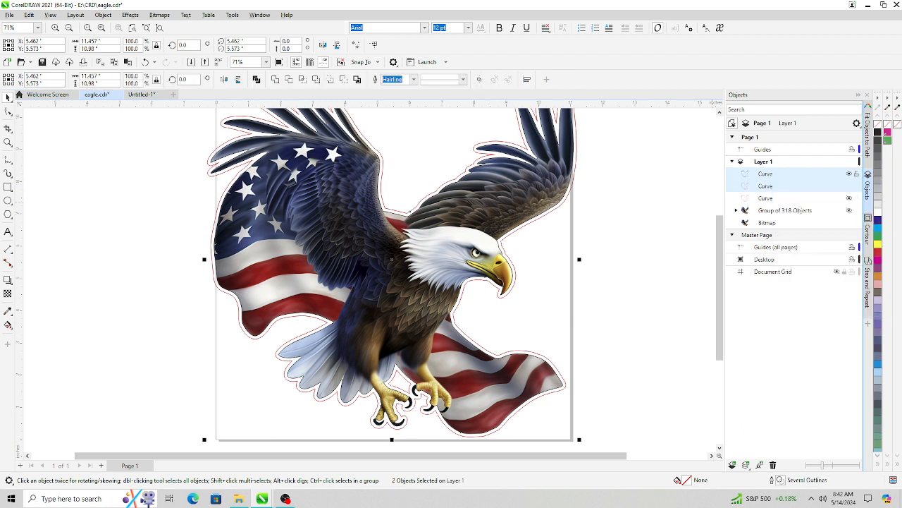
left_click(767, 175)
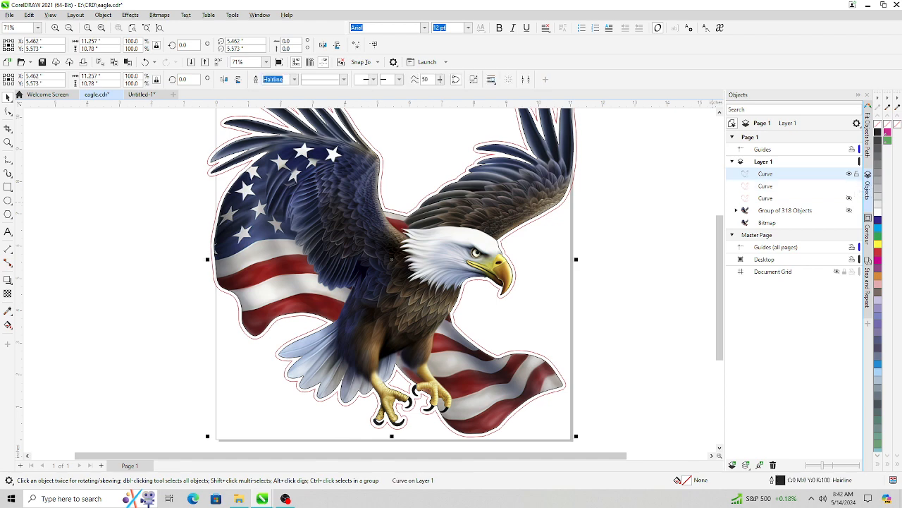
left_click(849, 174)
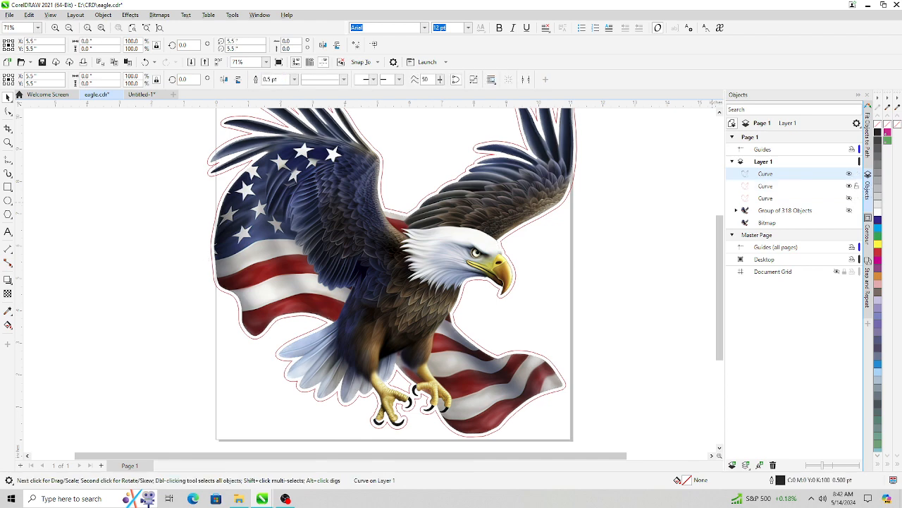
- Delete the small inner subpath nodes near the eagle's talons from the new contour curve
left_click(766, 186)
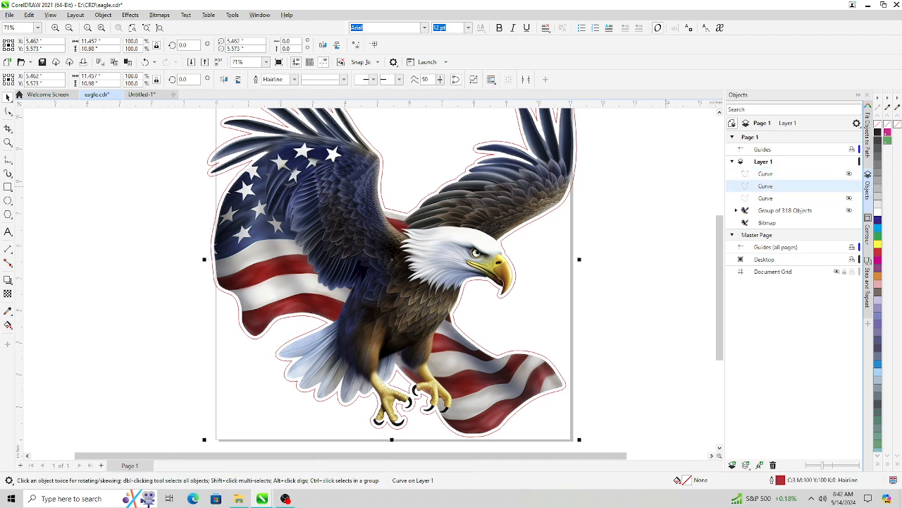
scroll(465, 326, "up", 1)
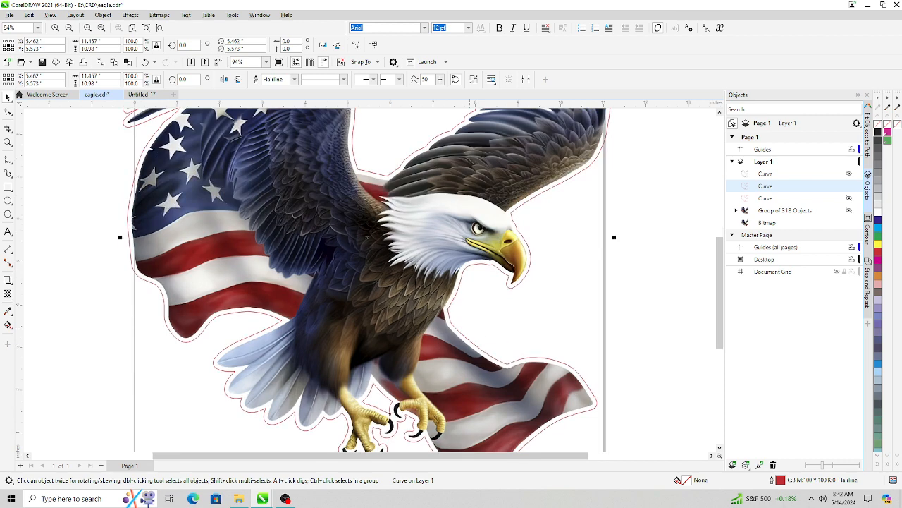
left_click(719, 448)
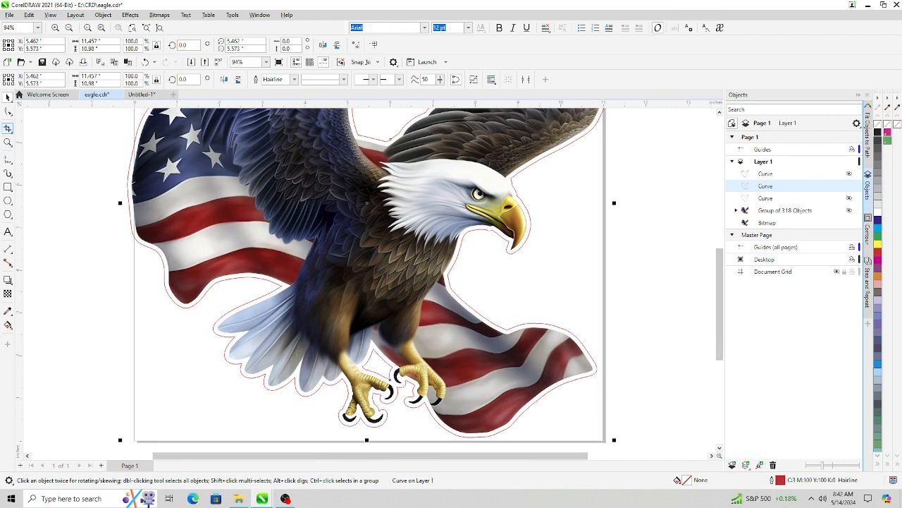
left_click(9, 112)
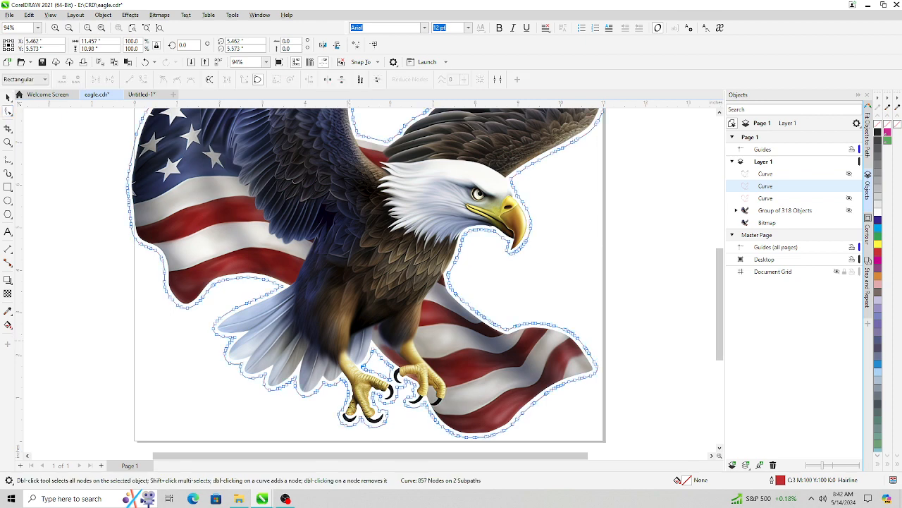
left_click_drag(375, 375, 402, 383)
right_click(390, 375)
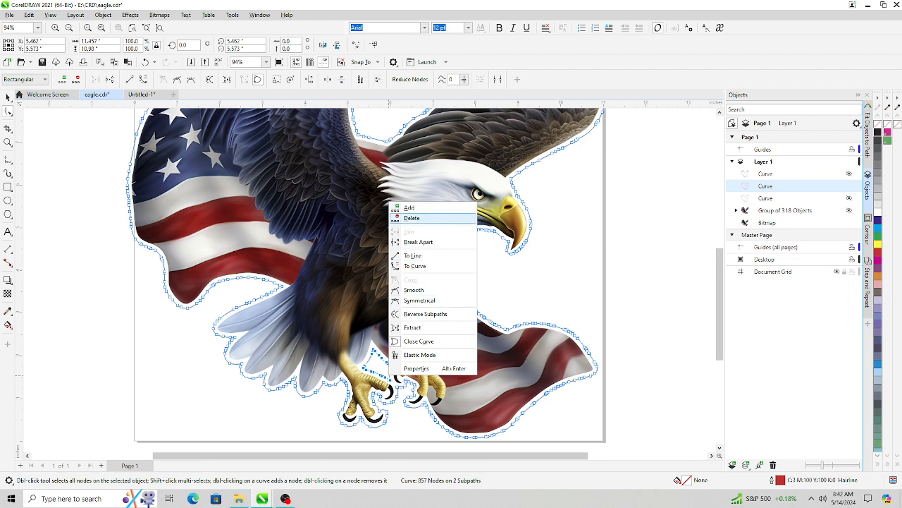
left_click(412, 218)
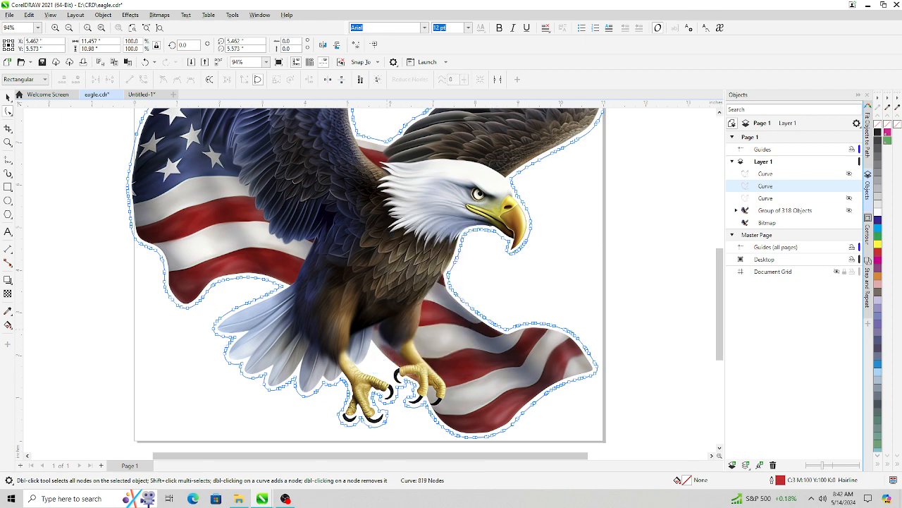
- Inspect the contour cut line all around the eagle, wings and flag at closer zoom
scroll(393, 326, "up", 1)
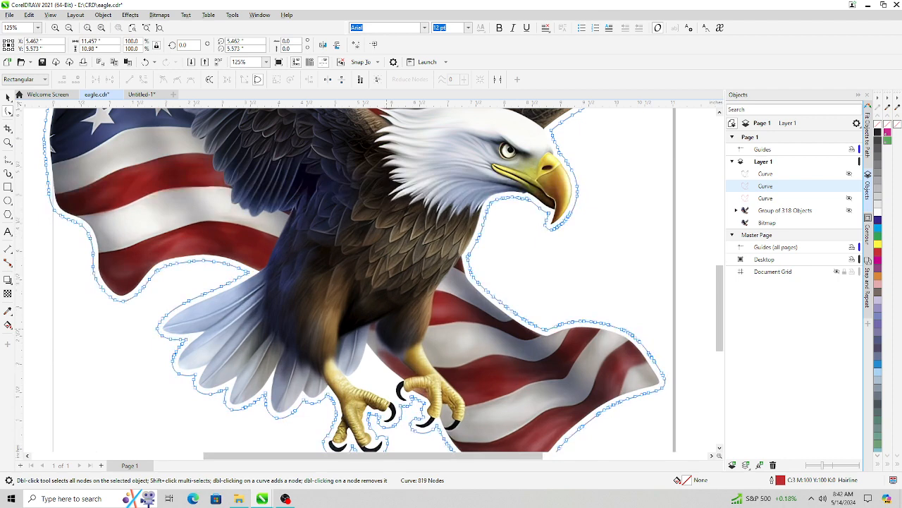
scroll(388, 323, "down", 1)
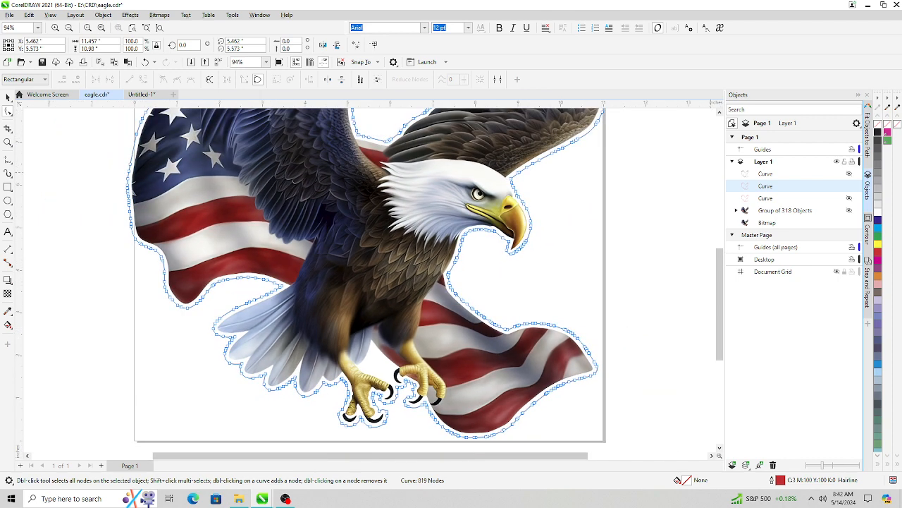
scroll(550, 219, "up", 1)
scroll(550, 218, "up", 1)
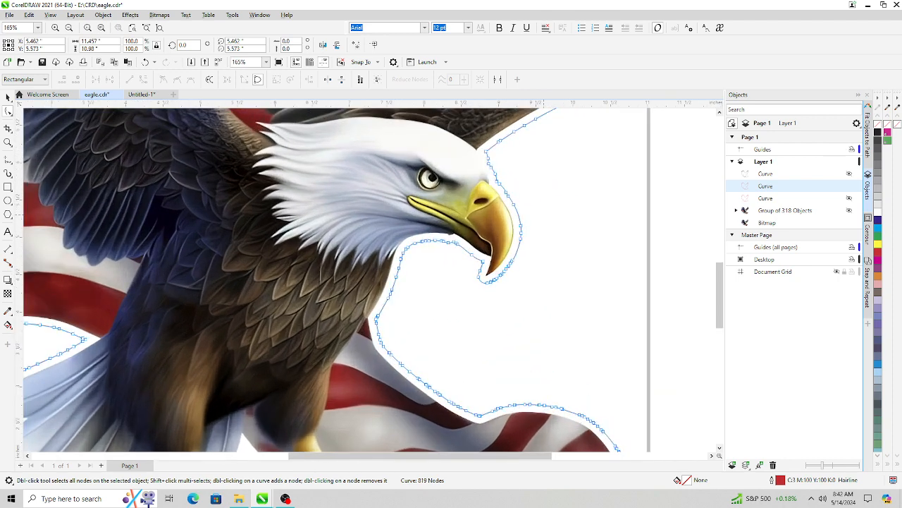
scroll(373, 279, "up", 5)
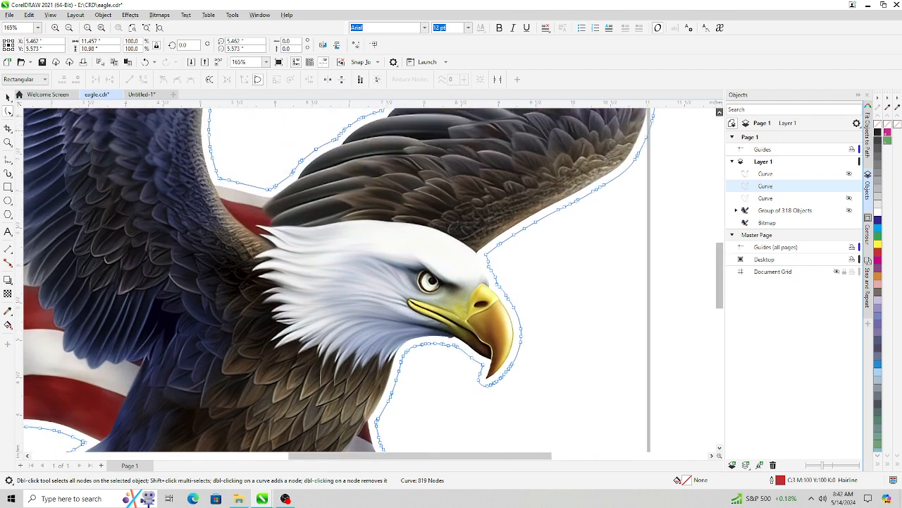
scroll(373, 279, "up", 10)
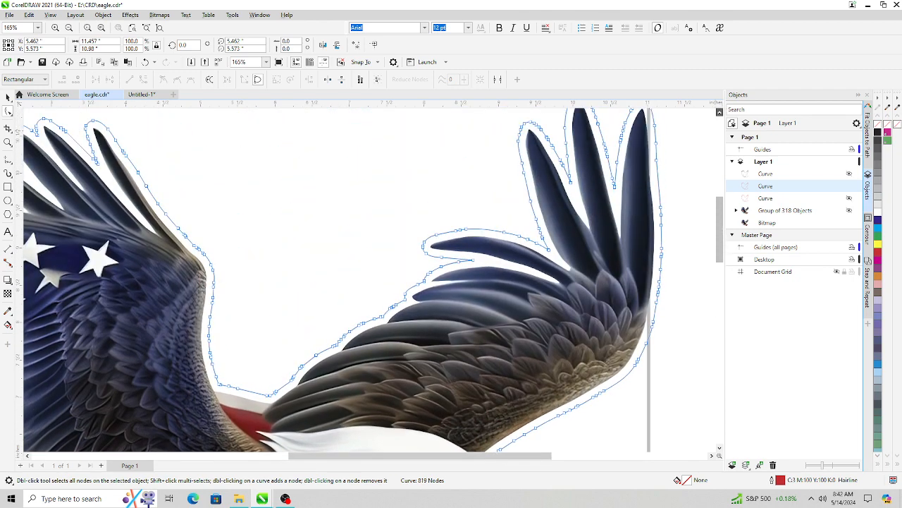
scroll(373, 279, "left", 6)
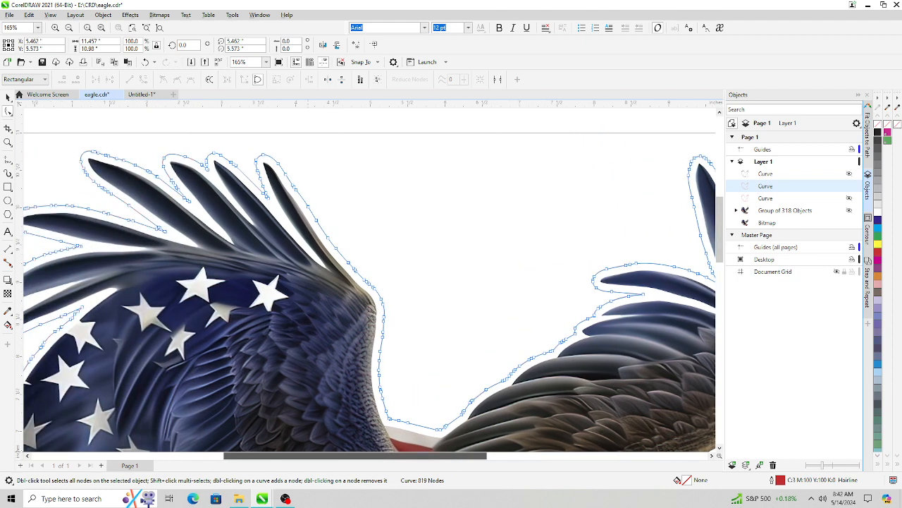
scroll(373, 279, "left", 3)
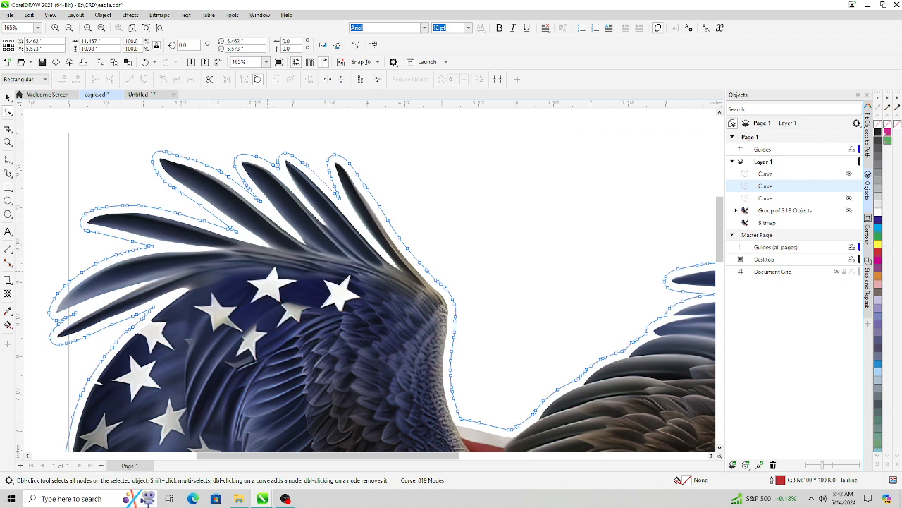
scroll(274, 277, "down", 1)
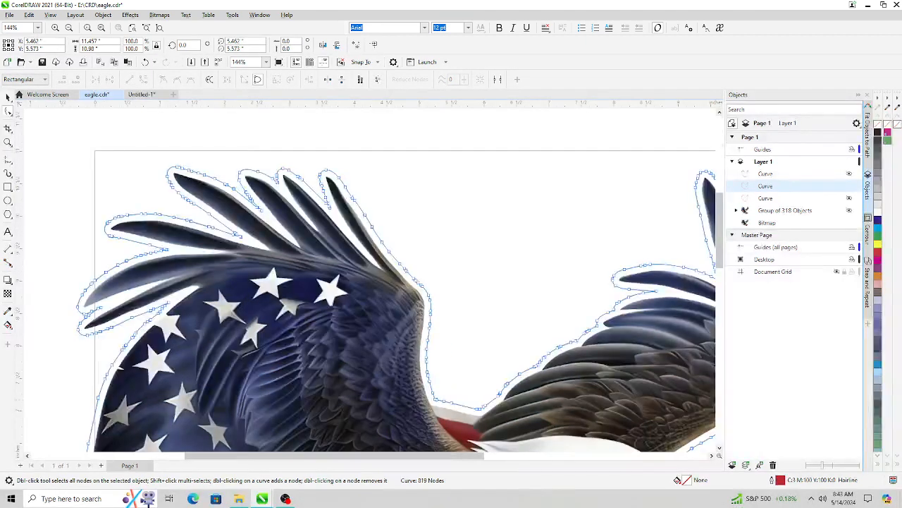
scroll(399, 279, "down", 5)
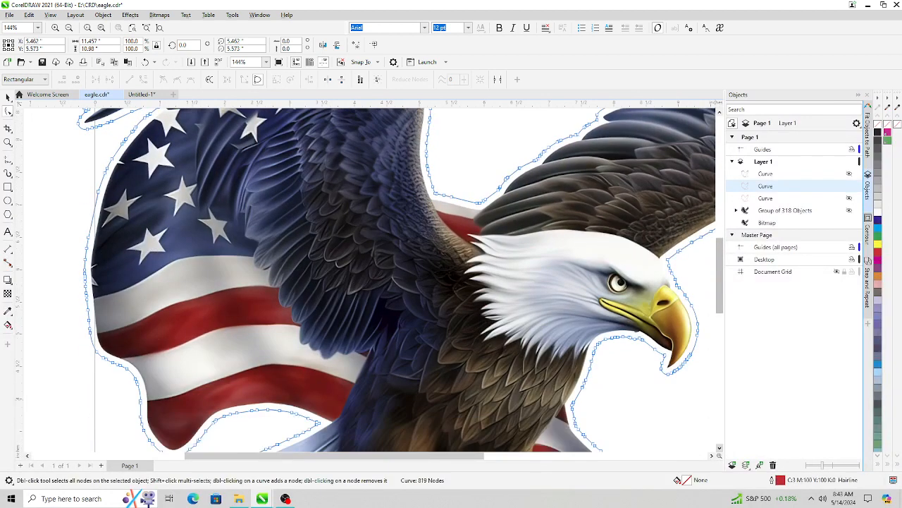
scroll(367, 279, "down", 2)
scroll(372, 375, "down", 2)
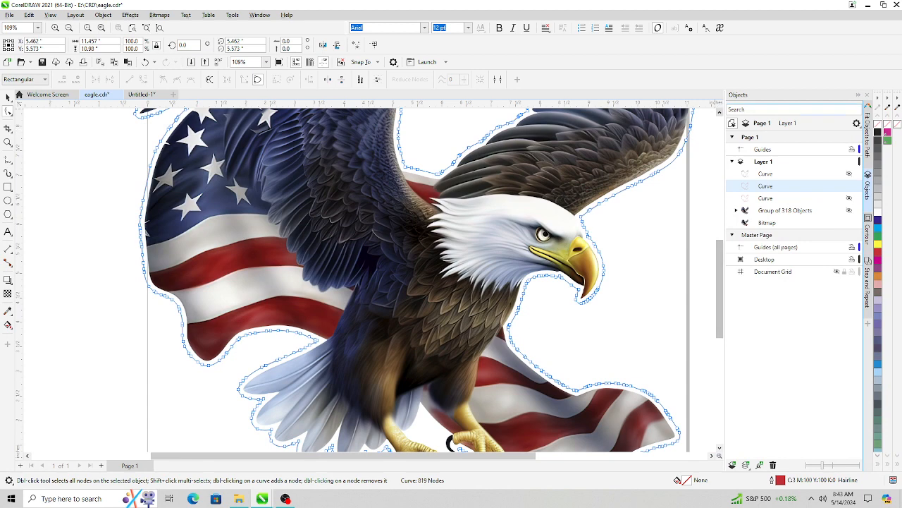
scroll(364, 405, "up", 4)
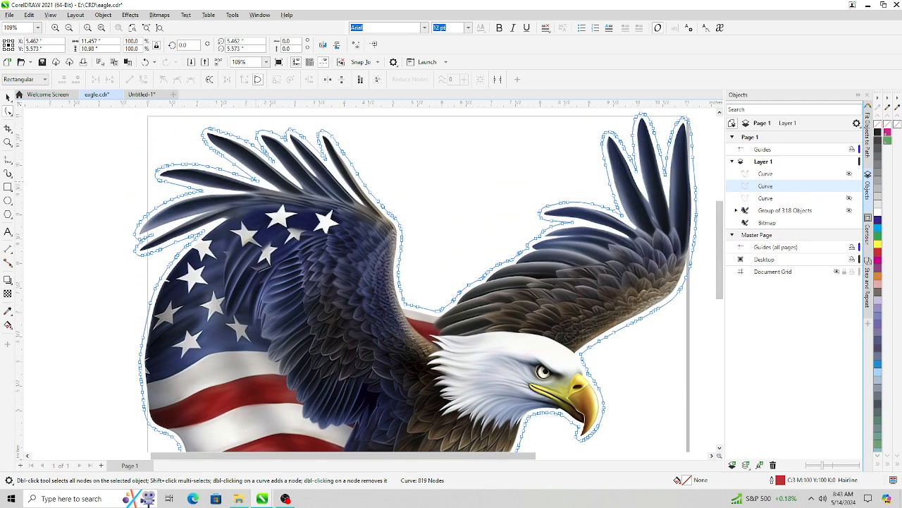
key("space")
key("Escape")
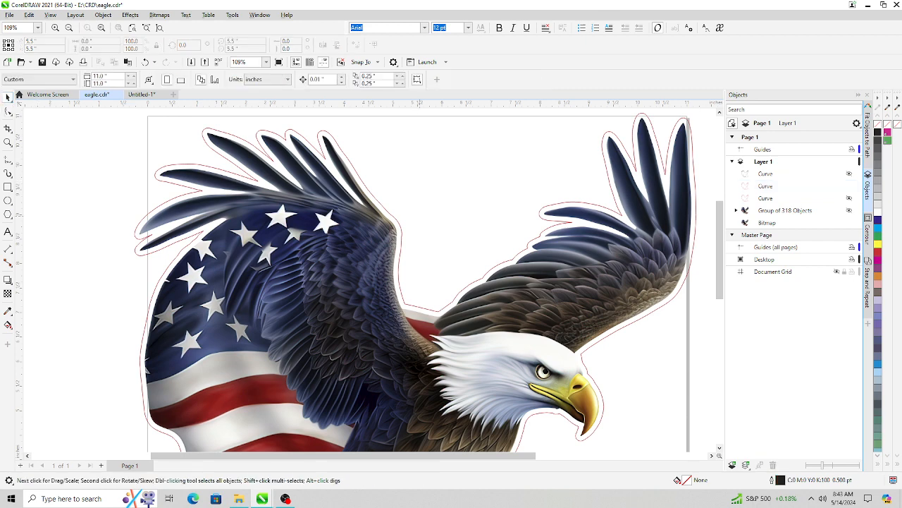
scroll(562, 278, "down", 2)
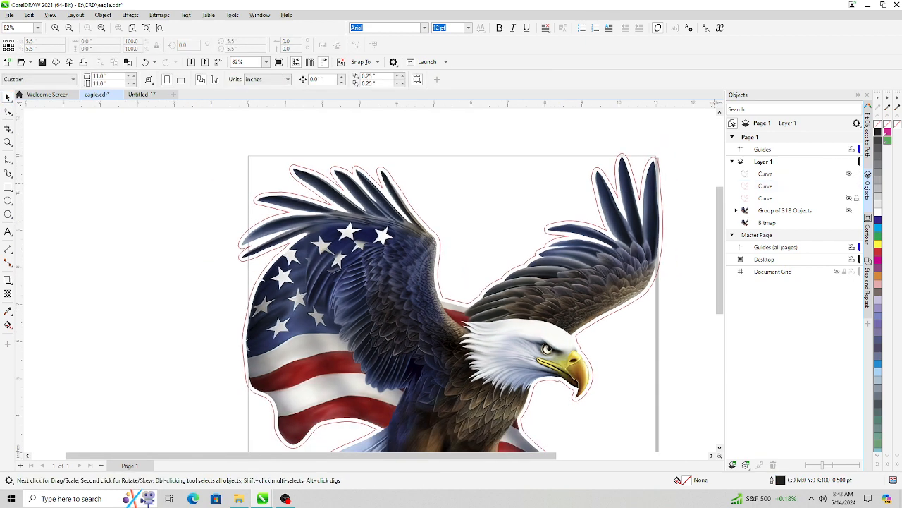
left_click(855, 185)
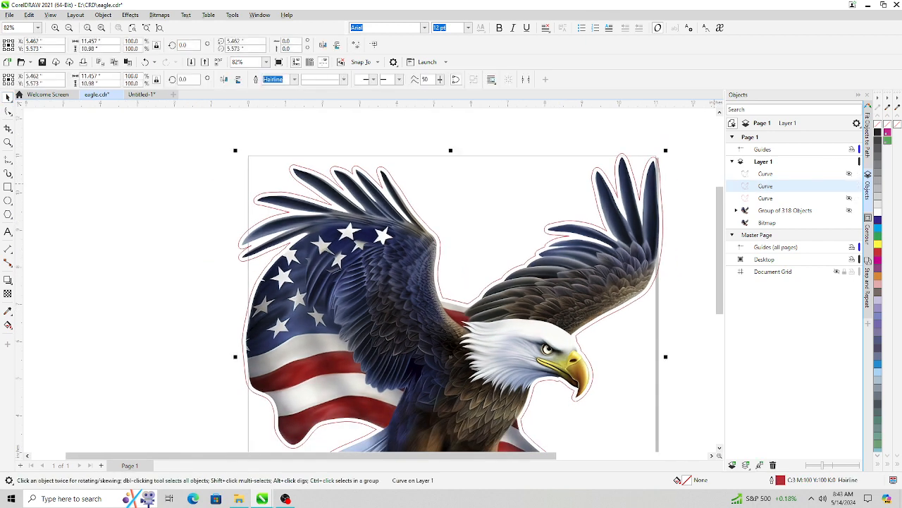
- Set the contour curve's outline colour to the CutContour spot colour from the custom palette
right_click(888, 132)
right_click(888, 133)
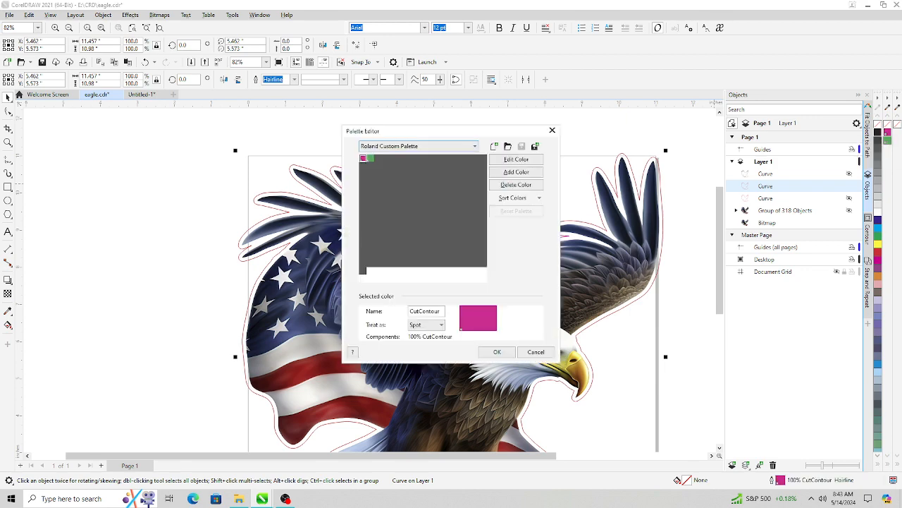
left_click(536, 352)
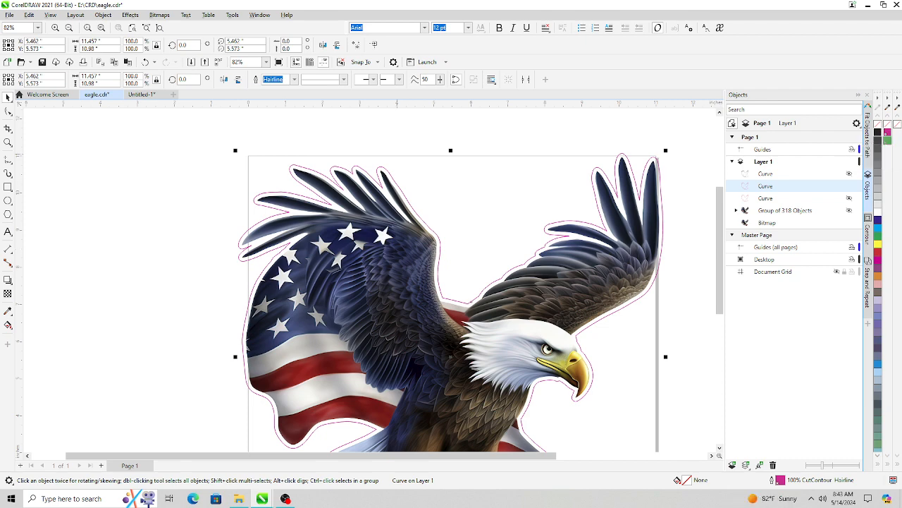
- Try outline widths of 0.5 pt and 1.5 pt on the contour curve, then return it to Hairline
left_click(294, 79)
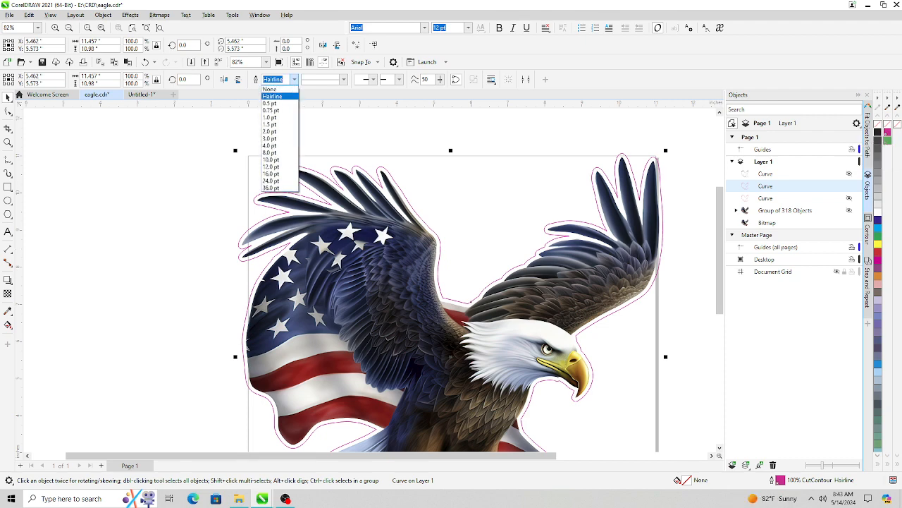
left_click(270, 103)
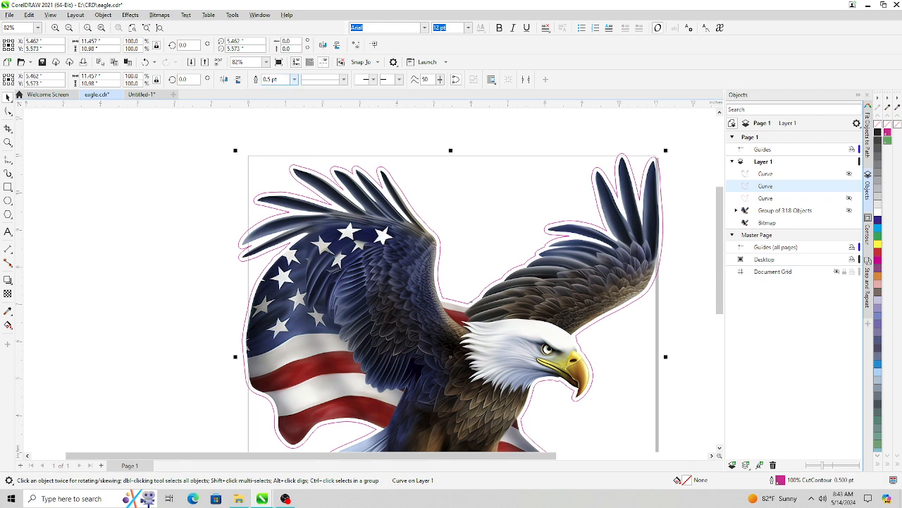
left_click(294, 78)
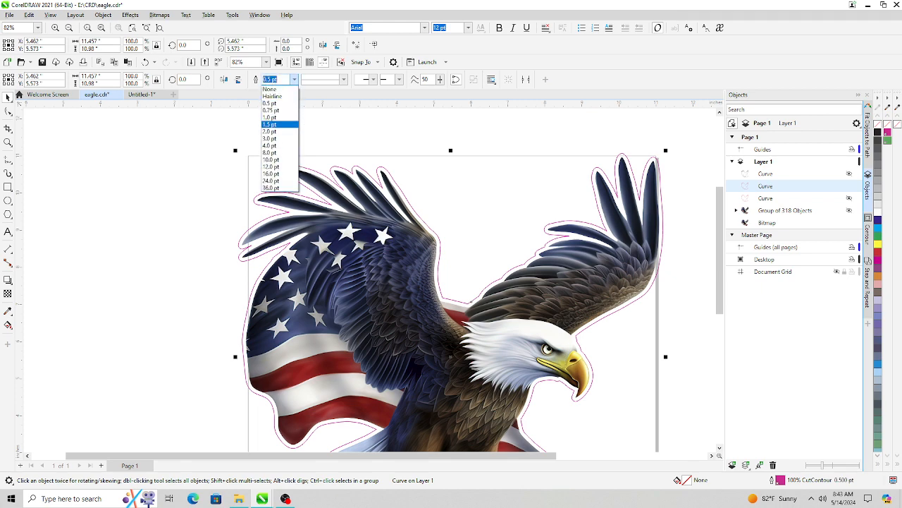
left_click(269, 124)
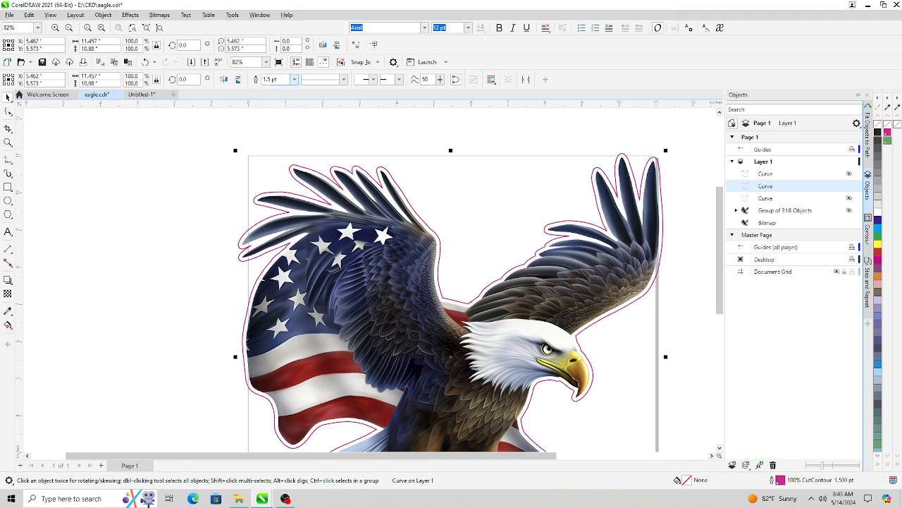
left_click(294, 79)
left_click(269, 103)
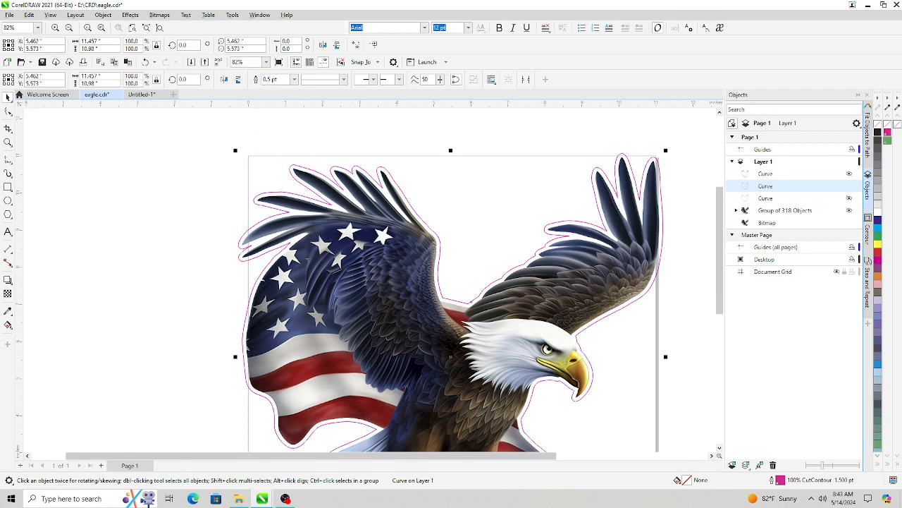
left_click(294, 79)
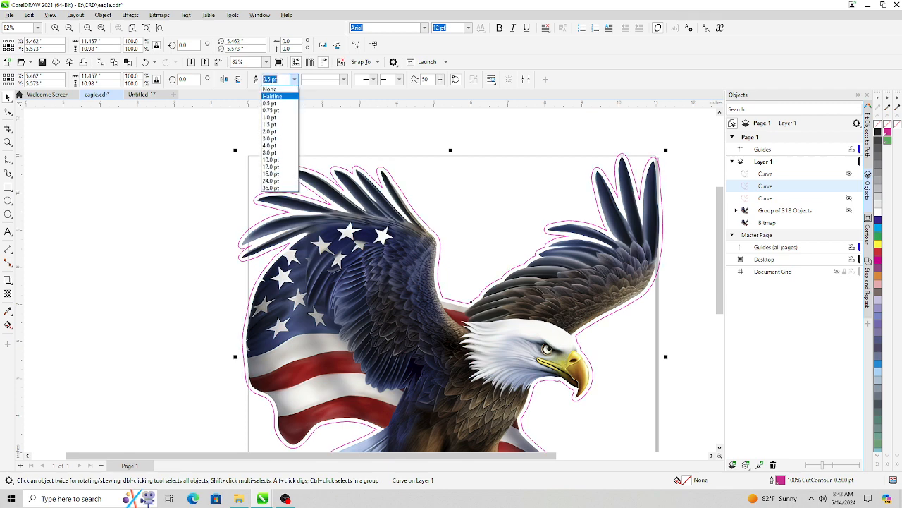
left_click(272, 96)
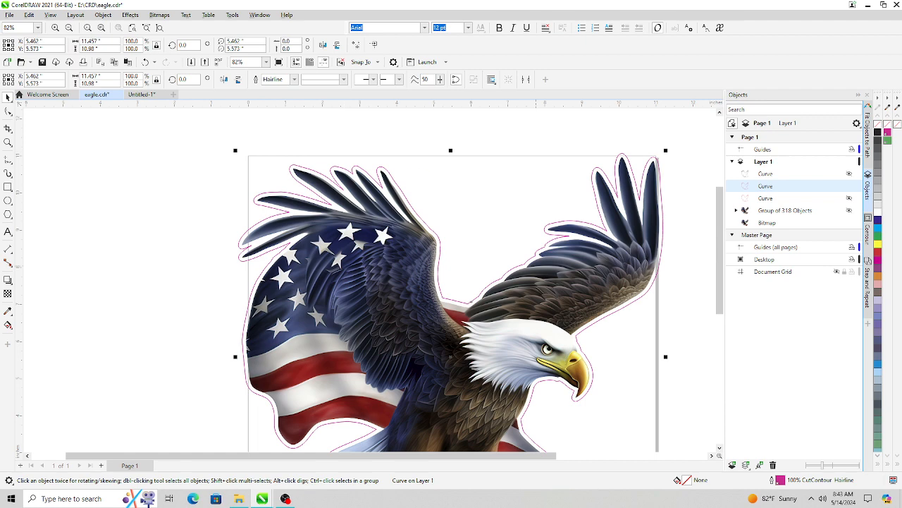
- Delete the traced group and all the outline curves, leaving only the original eagle bitmap
scroll(535, 264, "down", 2)
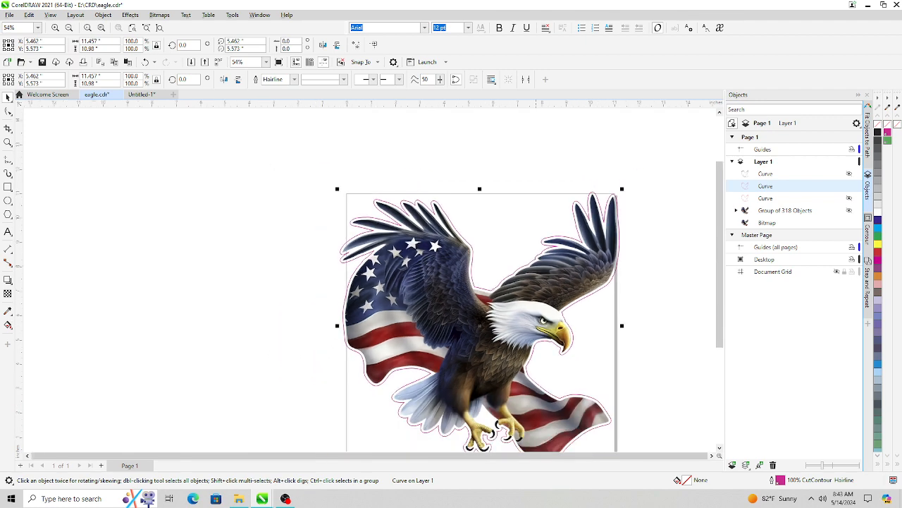
scroll(537, 265, "up", 3)
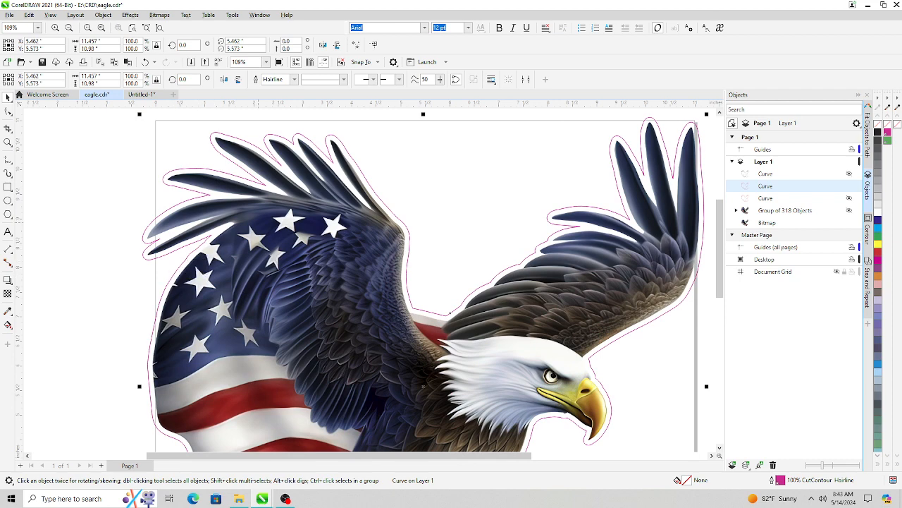
scroll(458, 265, "down", 2)
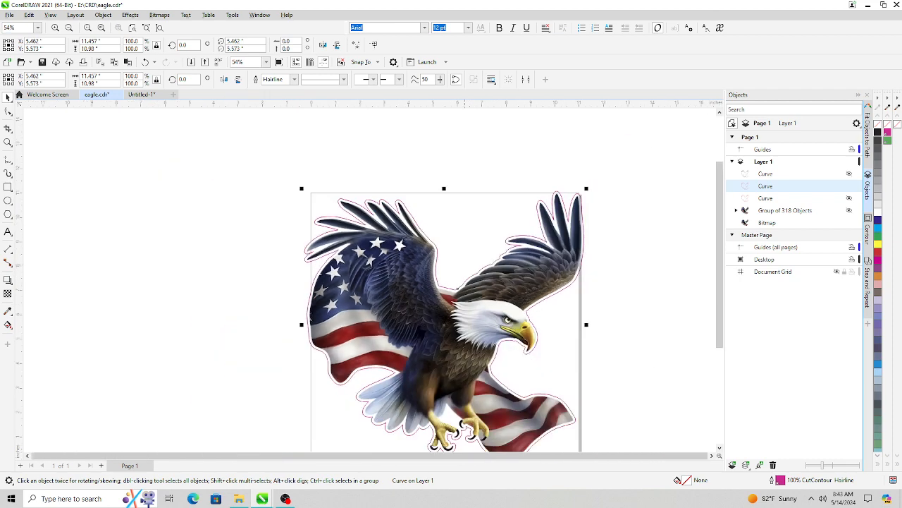
scroll(458, 265, "up", 1)
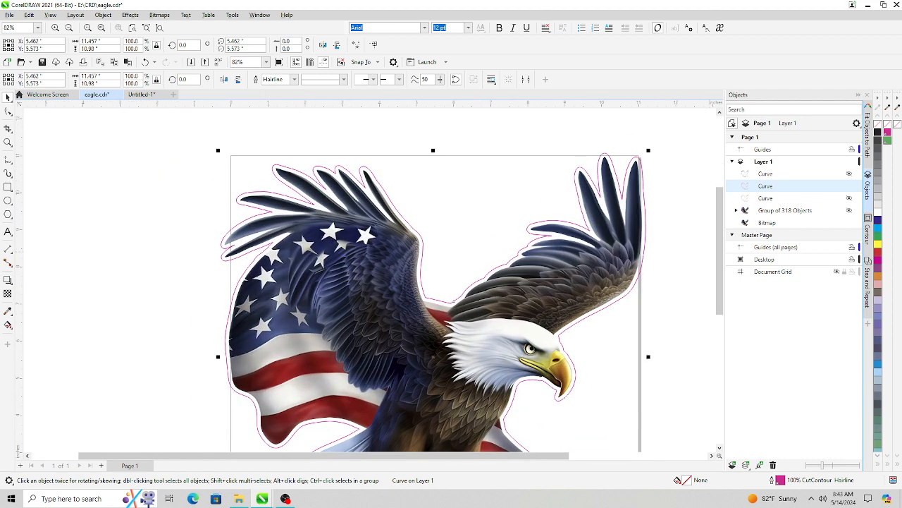
left_click(786, 211)
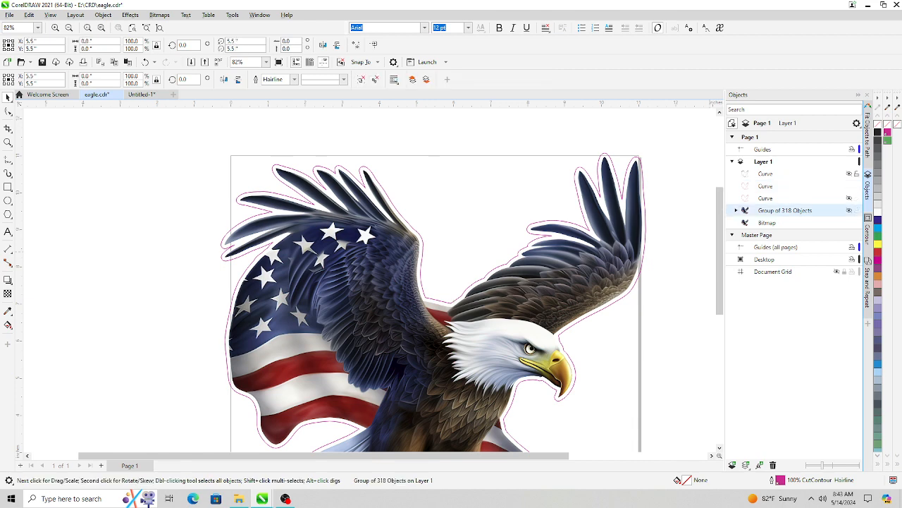
left_click(768, 173, "shift")
right_click(737, 174)
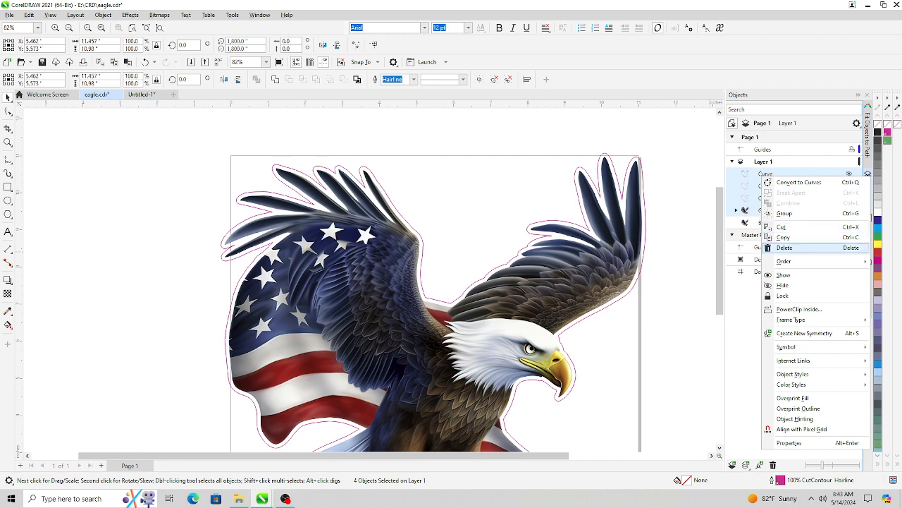
left_click(776, 248)
- Quick Trace the eagle bitmap into vector objects
left_click(768, 173)
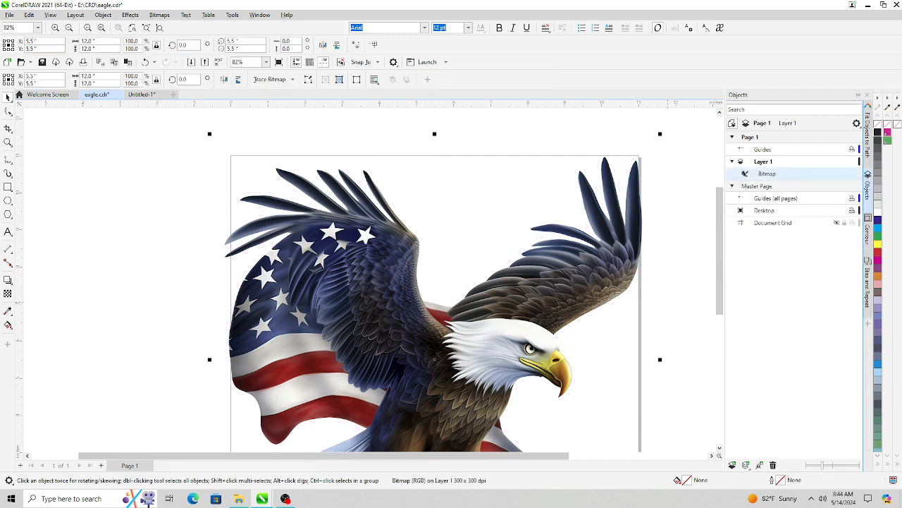
left_click(270, 79)
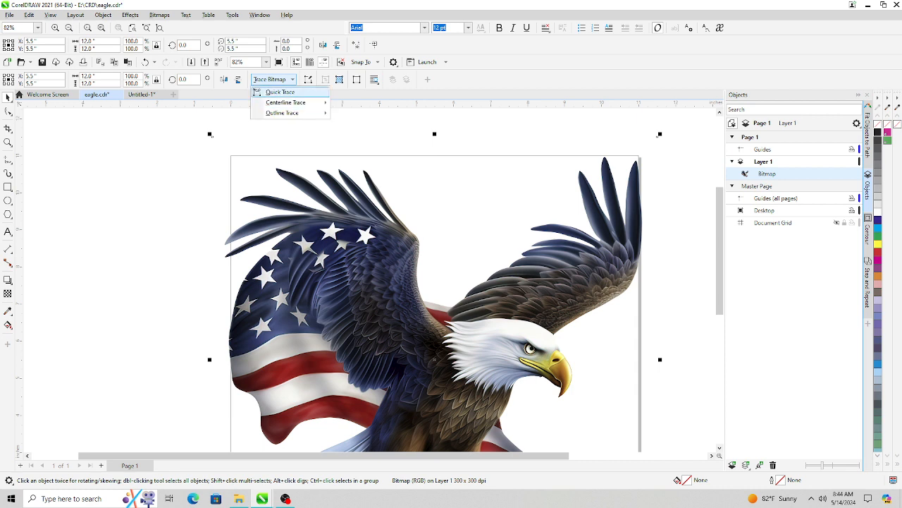
left_click(280, 92)
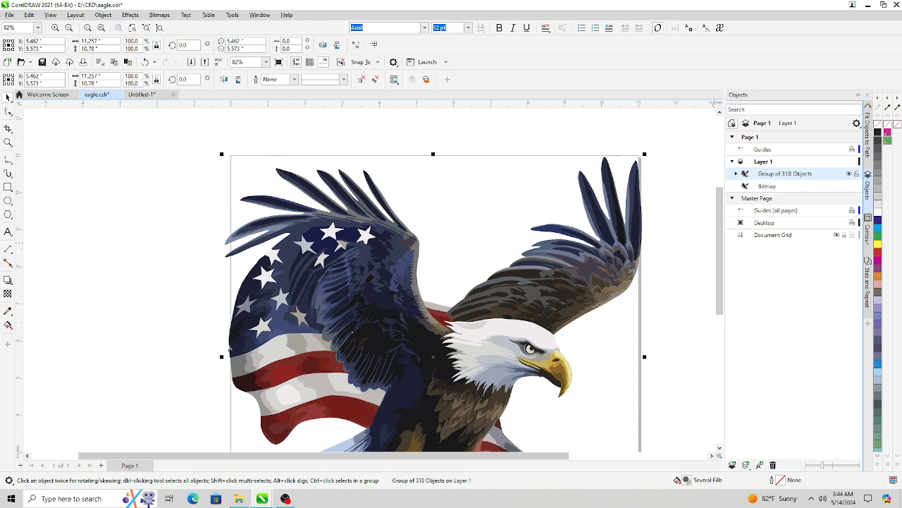
- Create a Boundary curve around the traced eagle group
left_click(103, 15)
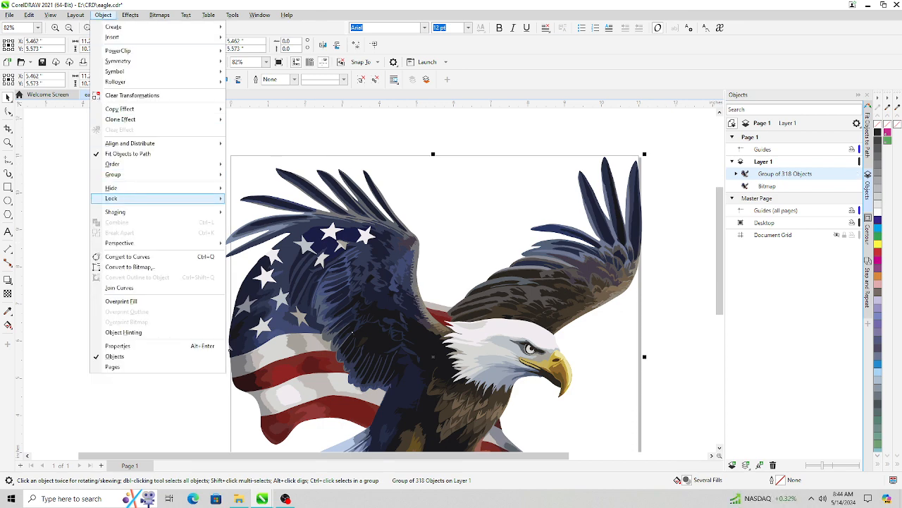
mouse_move(115, 211)
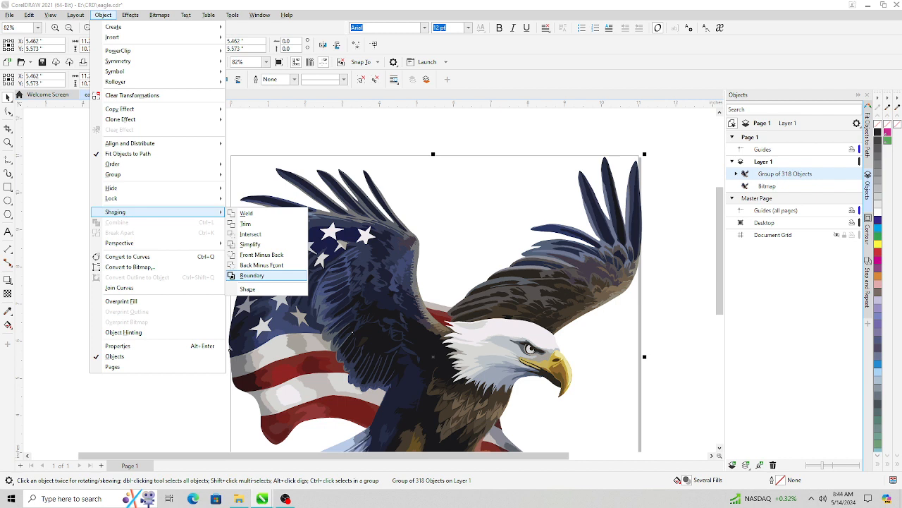
left_click(252, 276)
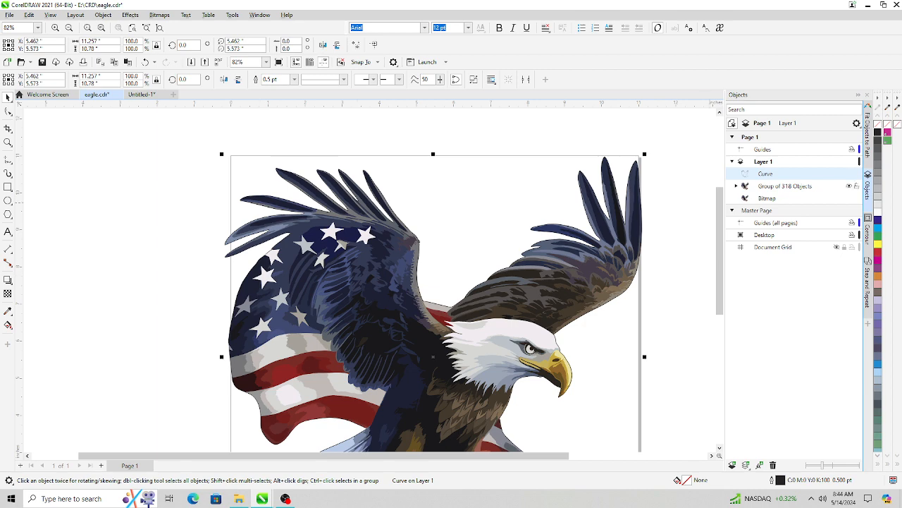
- Hide the bitmap and delete the traced group, keeping only the boundary curve
left_click(849, 185)
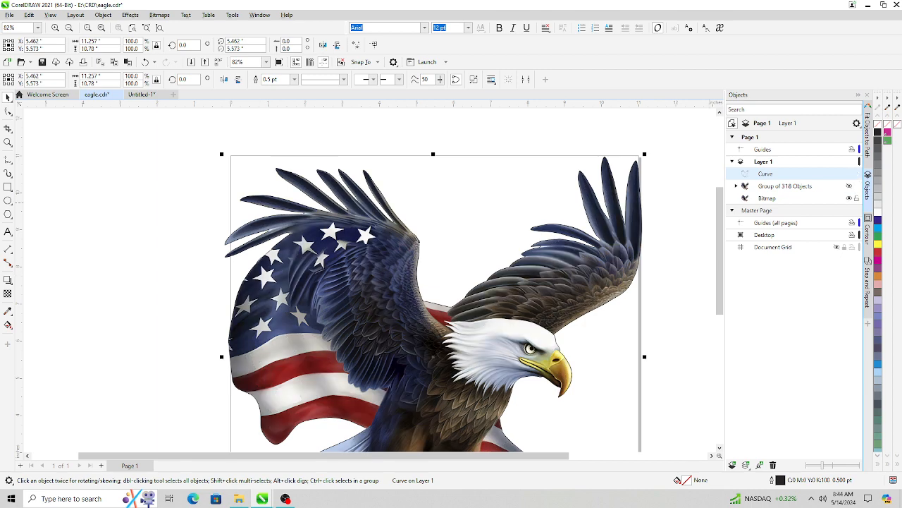
left_click(849, 198)
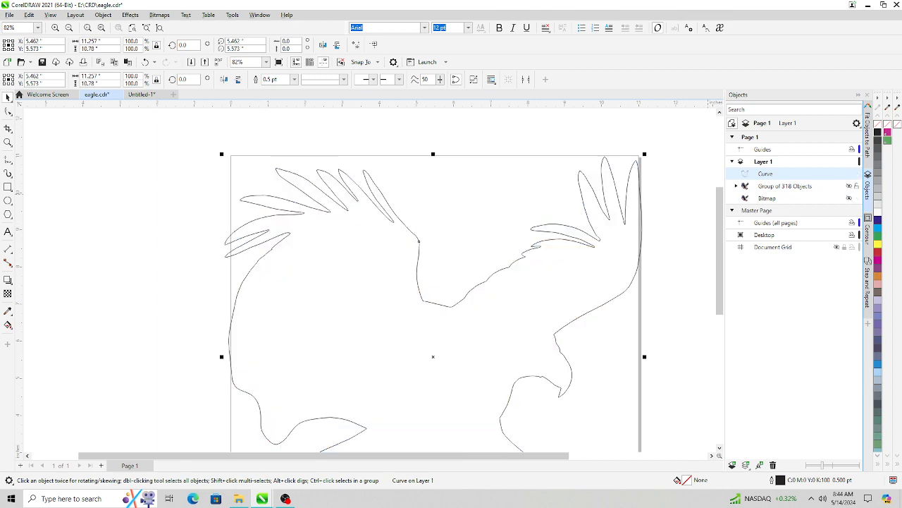
left_click(774, 186)
right_click(774, 187)
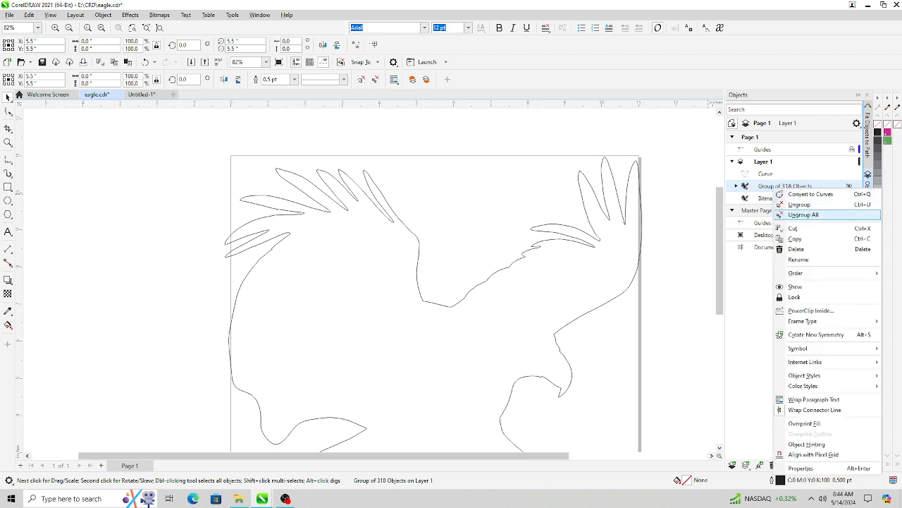
left_click(796, 249)
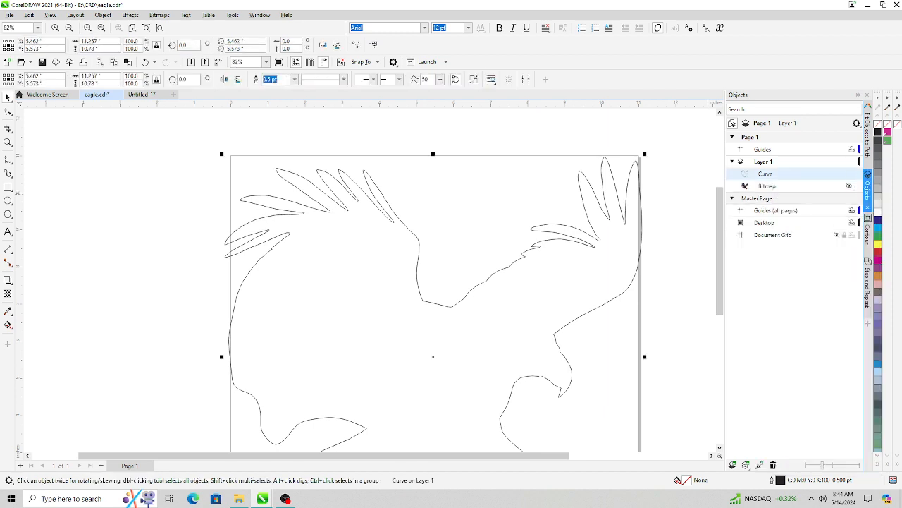
- Apply a one-step outside contour with a 0.1-inch offset to the boundary curve
left_click(867, 229)
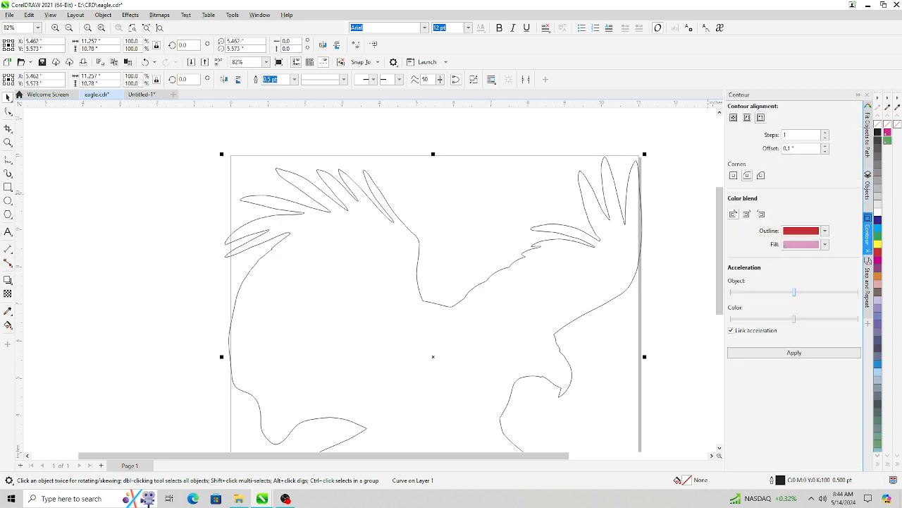
left_click(795, 353)
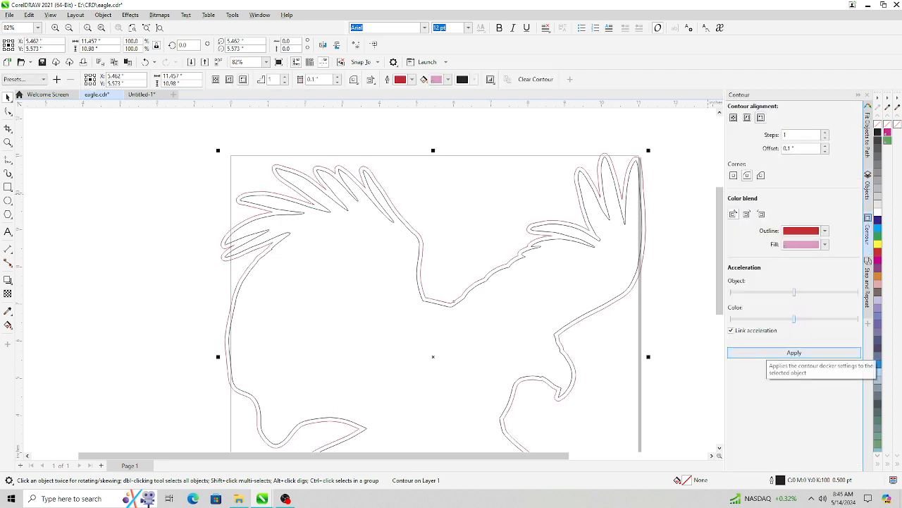
- Break the contour apart into separate curves and hide the original boundary curve
left_click(868, 189)
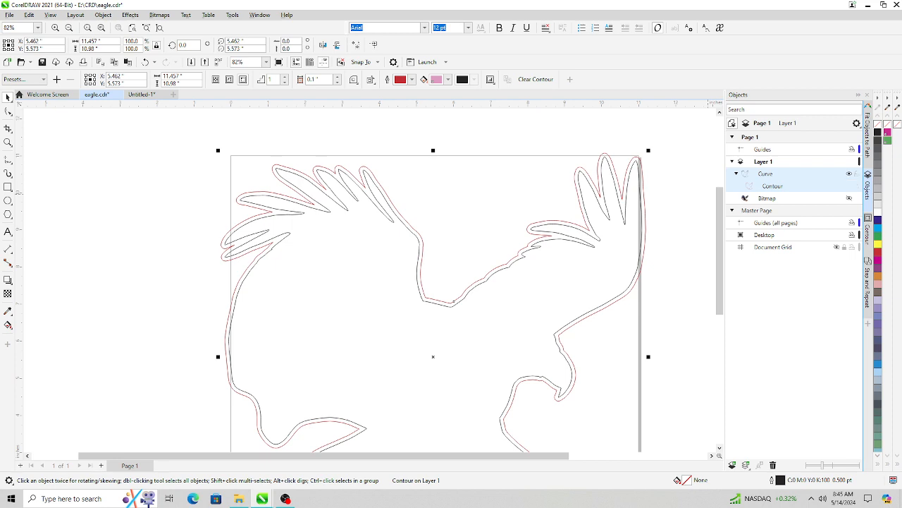
right_click(850, 173)
left_click(802, 193)
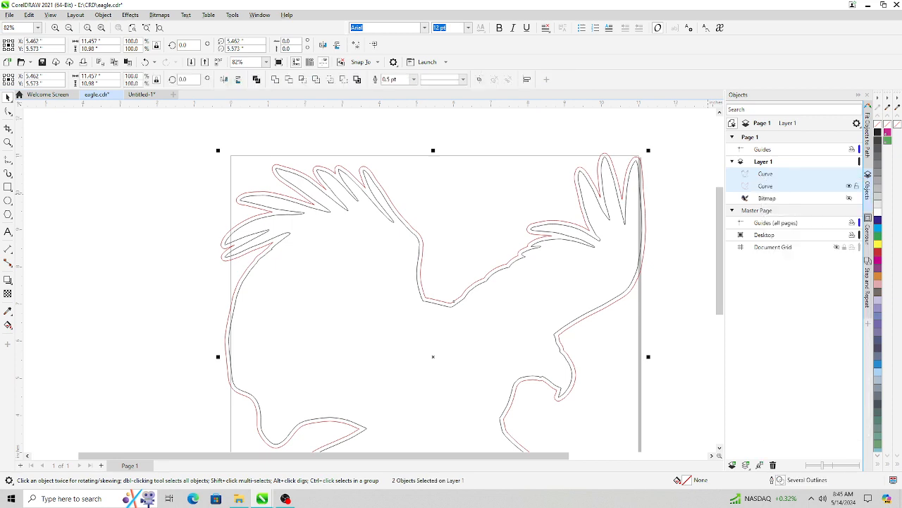
left_click(849, 174)
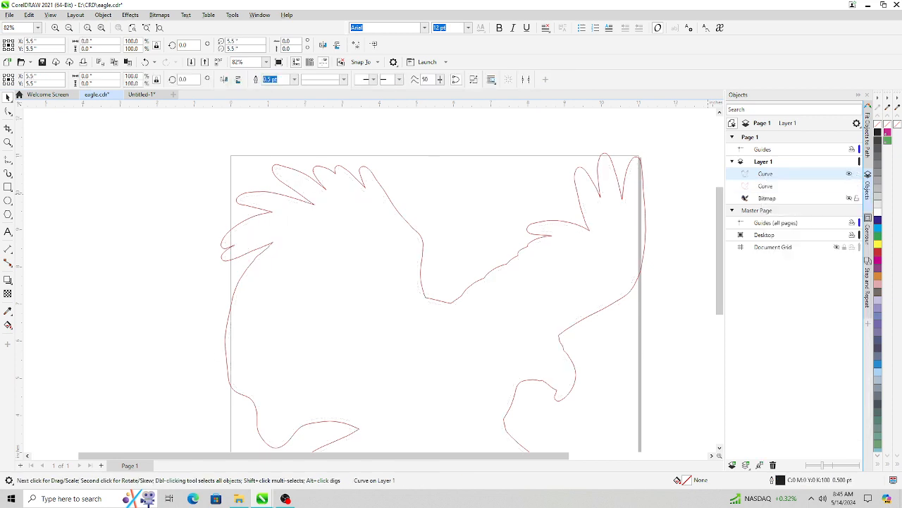
- Show the eagle bitmap again beneath the new contour cut line
left_click(850, 198)
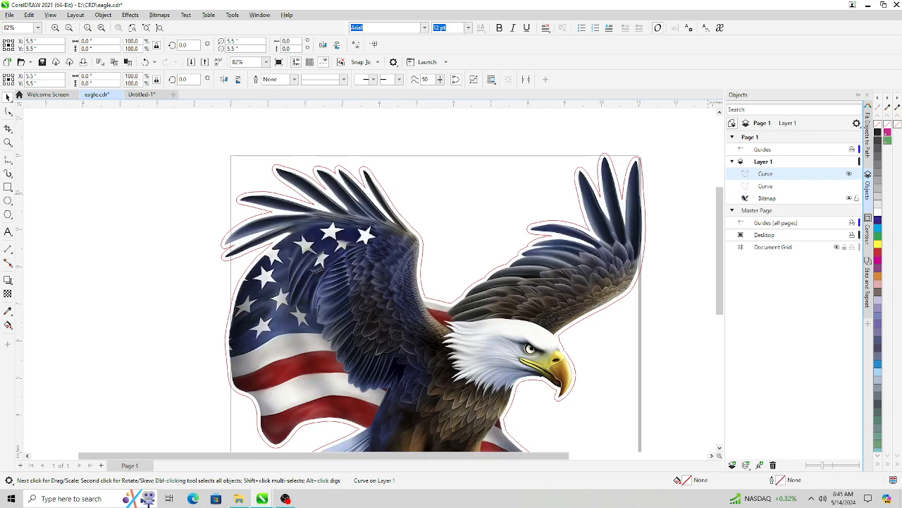
scroll(686, 189, "down", 2)
scroll(686, 189, "up", 1)
scroll(686, 187, "up", 2)
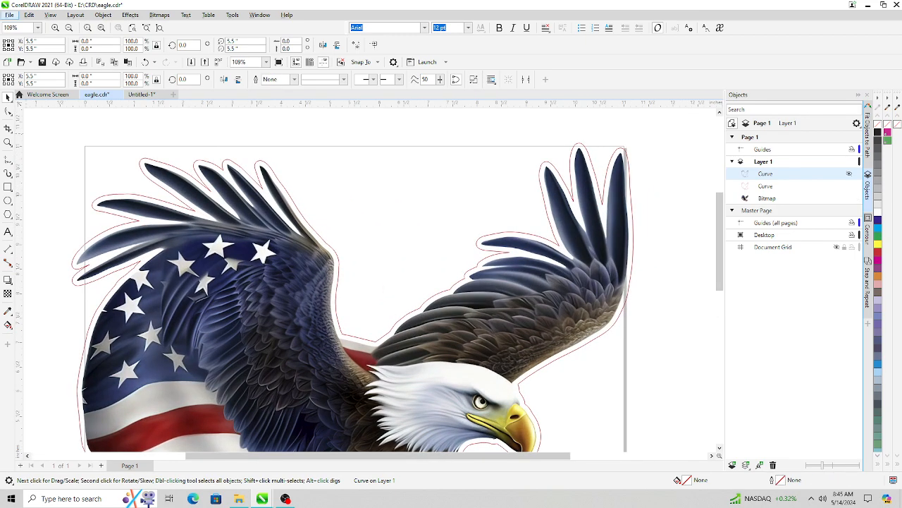
- Inspect the contour cut line around the eagle and wings at different zoom levels
left_click(10, 15)
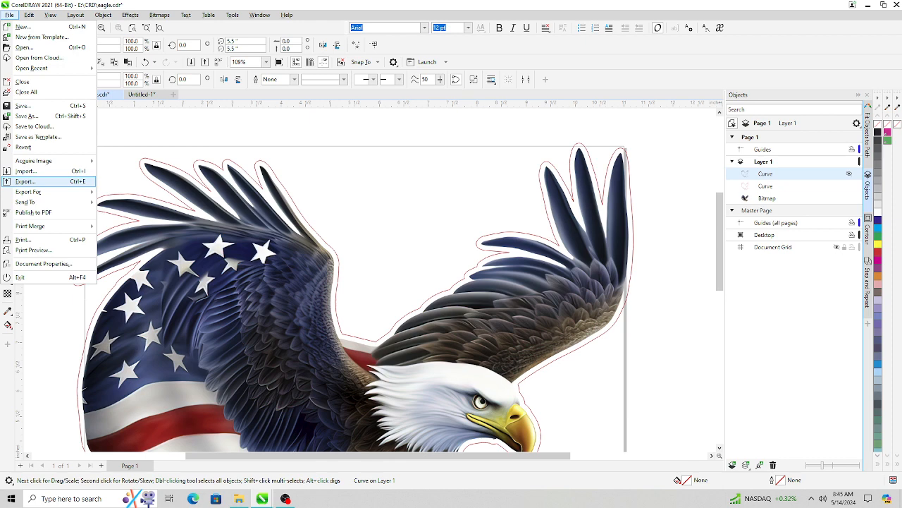
mouse_move(43, 161)
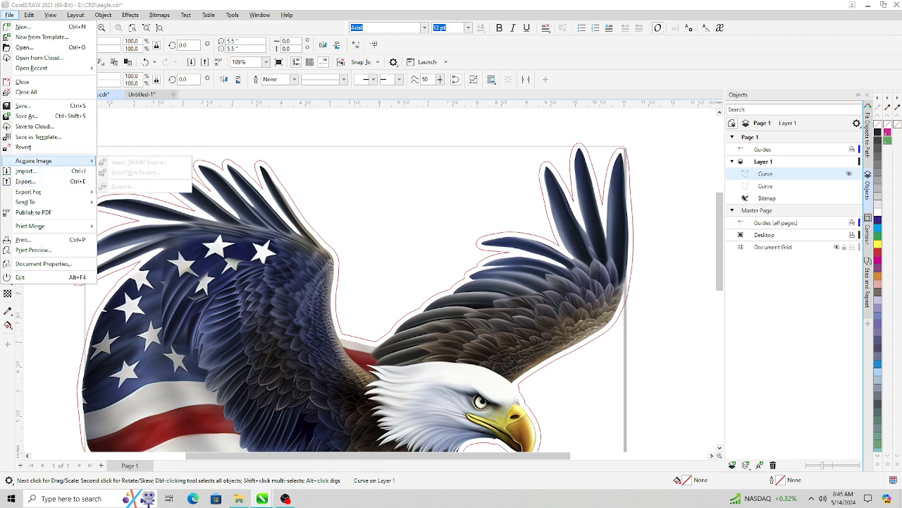
left_click(667, 146)
scroll(667, 147, "down", 1)
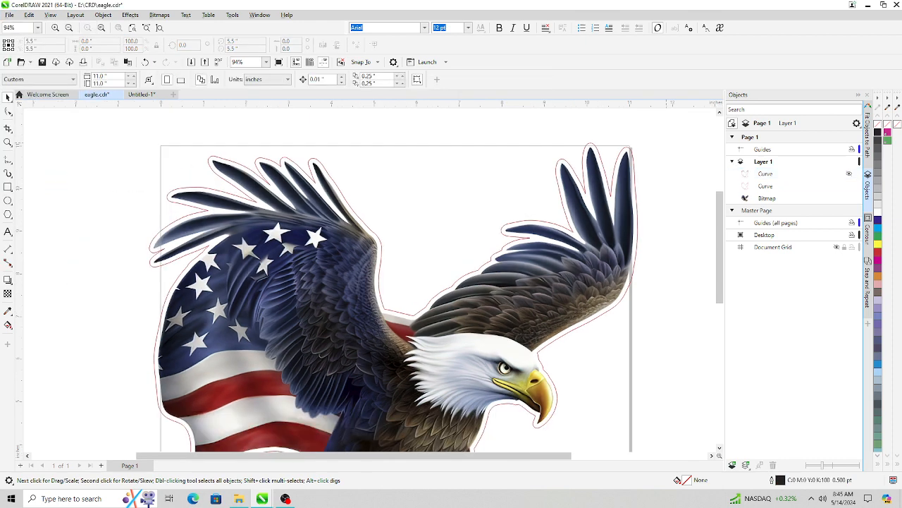
scroll(667, 147, "down", 3)
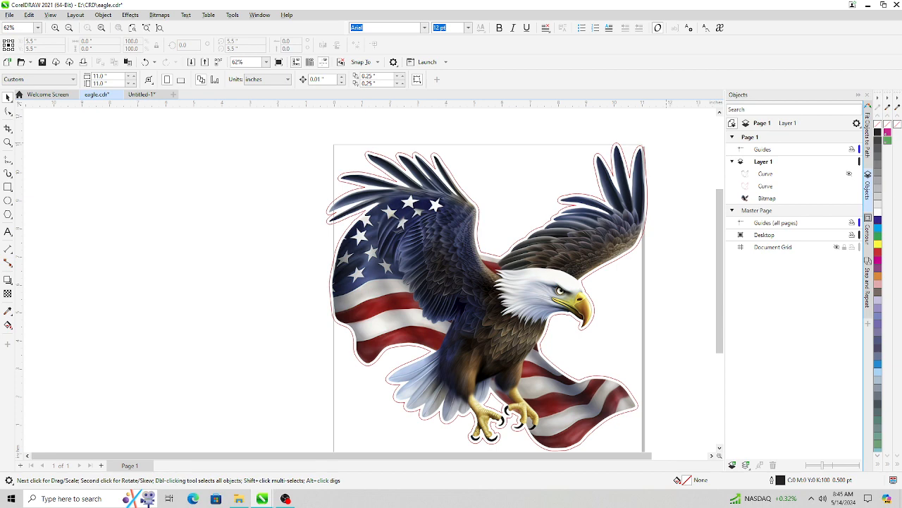
scroll(464, 301, "up", 1)
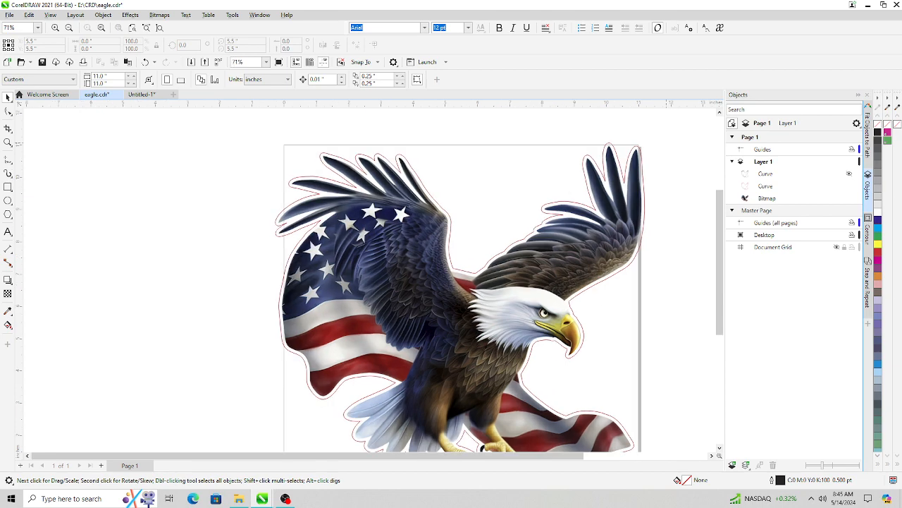
scroll(653, 144, "up", 1)
scroll(668, 141, "up", 4)
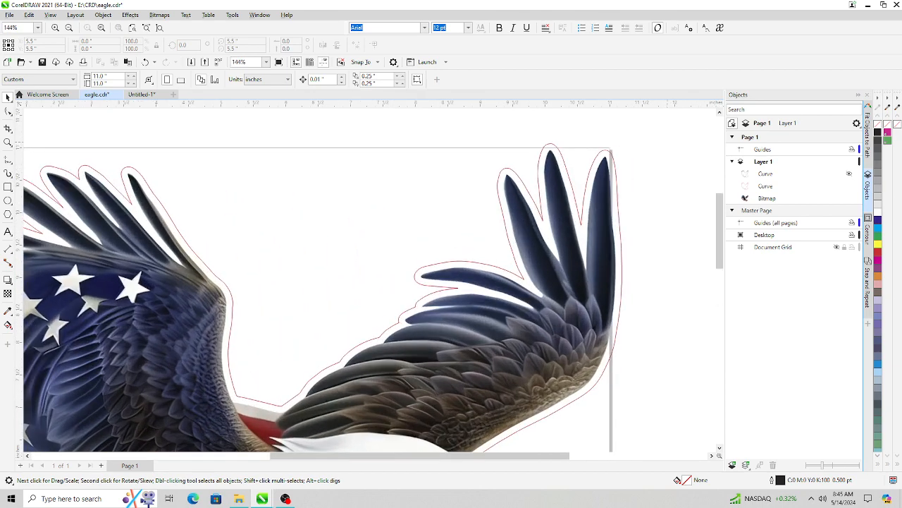
scroll(666, 148, "up", 2)
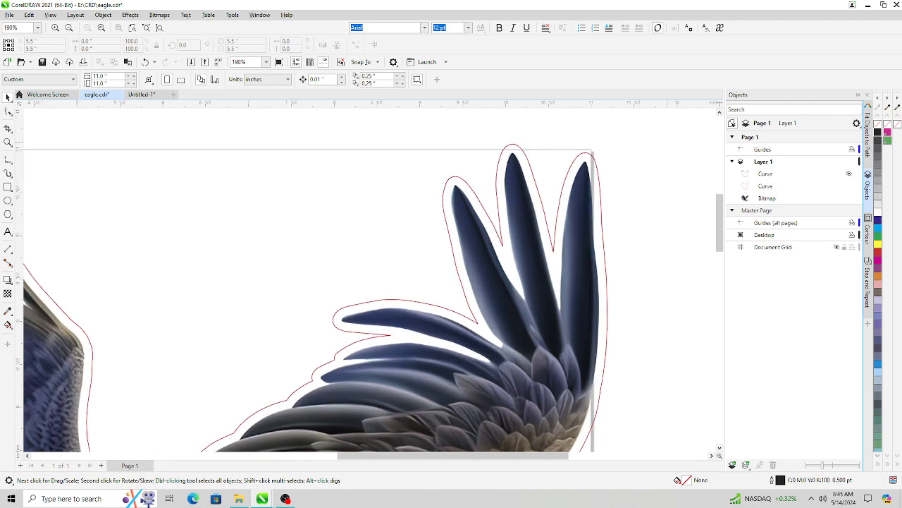